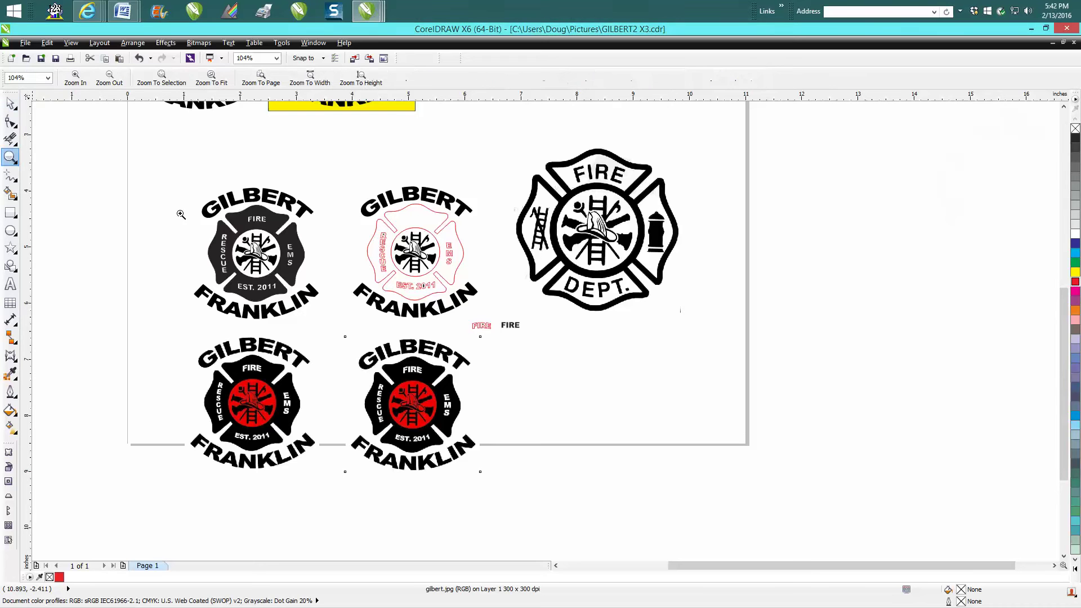
Step: Zoom in to inspect the red Gilbert logo and its RT lettering, then zoom back out
{"action": "left_click_drag", "start_coordinate": [344, 326], "coordinate": [513, 473]}
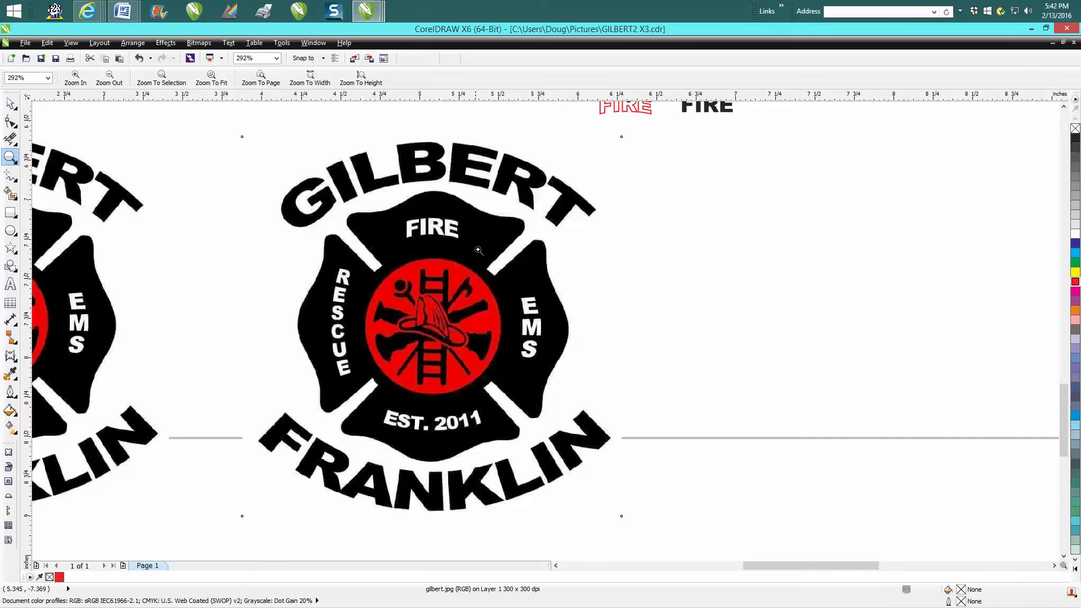
{"action": "left_click_drag", "start_coordinate": [473, 147], "coordinate": [579, 242]}
{"action": "scroll", "coordinate": [557, 231], "scroll_direction": "down", "scroll_amount": 3}
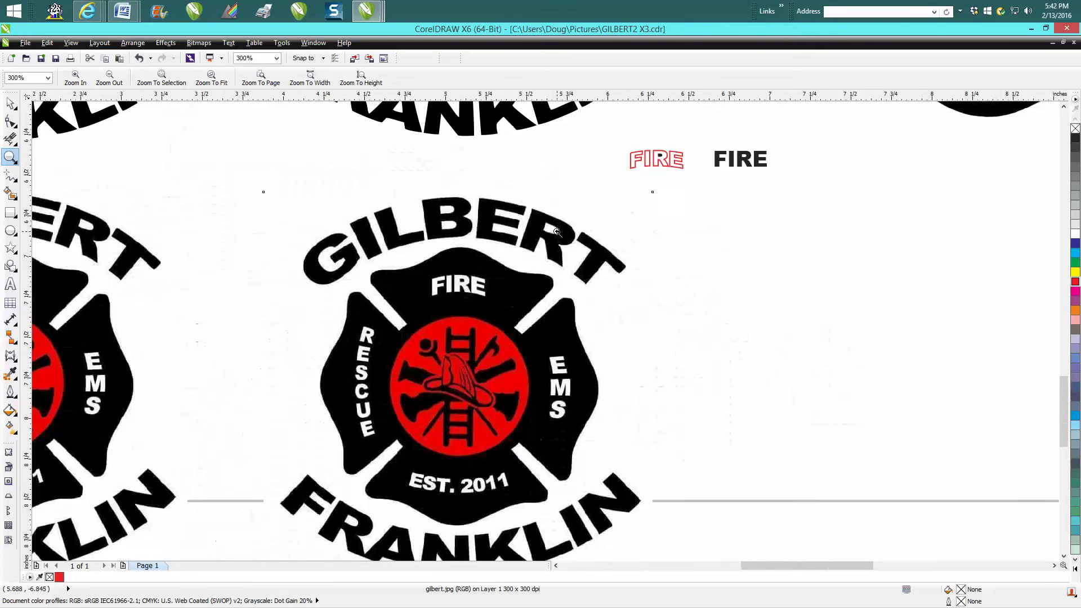
{"action": "right_click", "coordinate": [440, 394]}
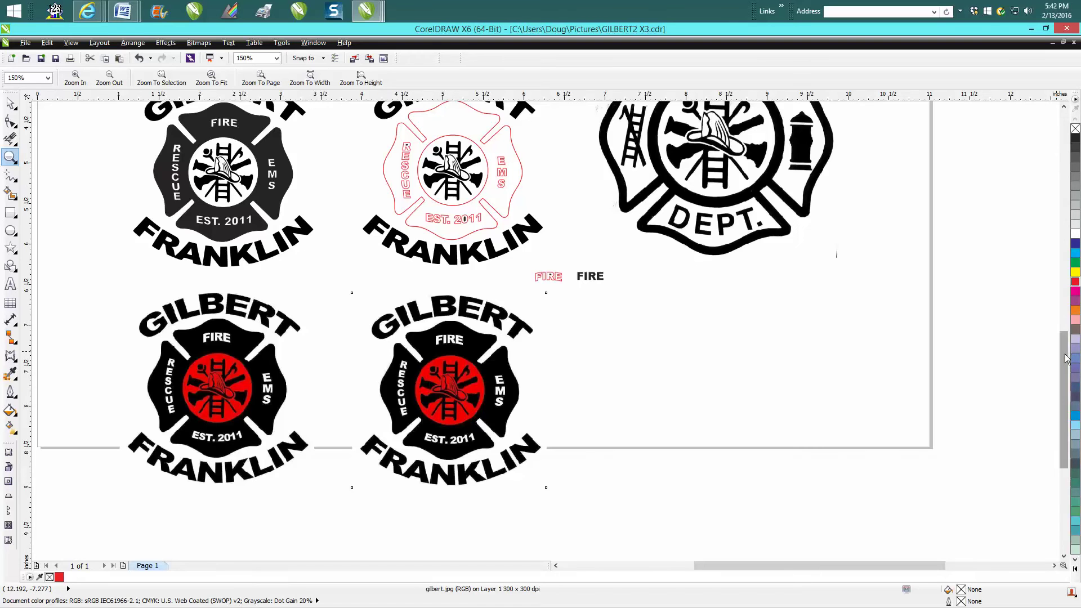
{"action": "scroll", "coordinate": [1064, 359], "scroll_direction": "down", "scroll_amount": 1}
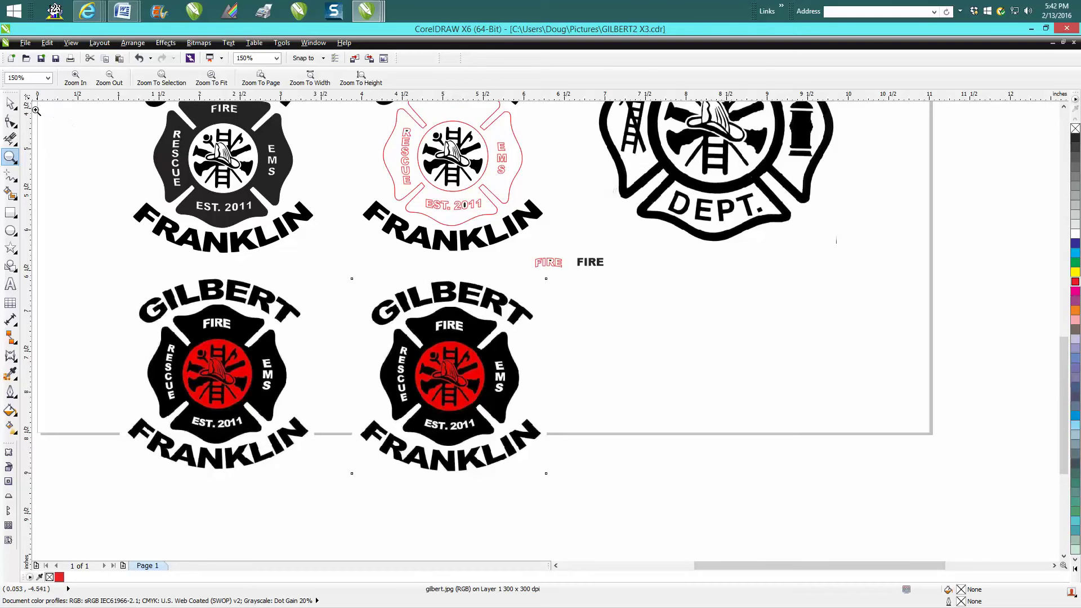
Step: Trace the red Gilbert logo bitmap with Outline Trace > Clipart, keeping the default PowerTRACE settings
{"action": "left_click", "coordinate": [10, 103]}
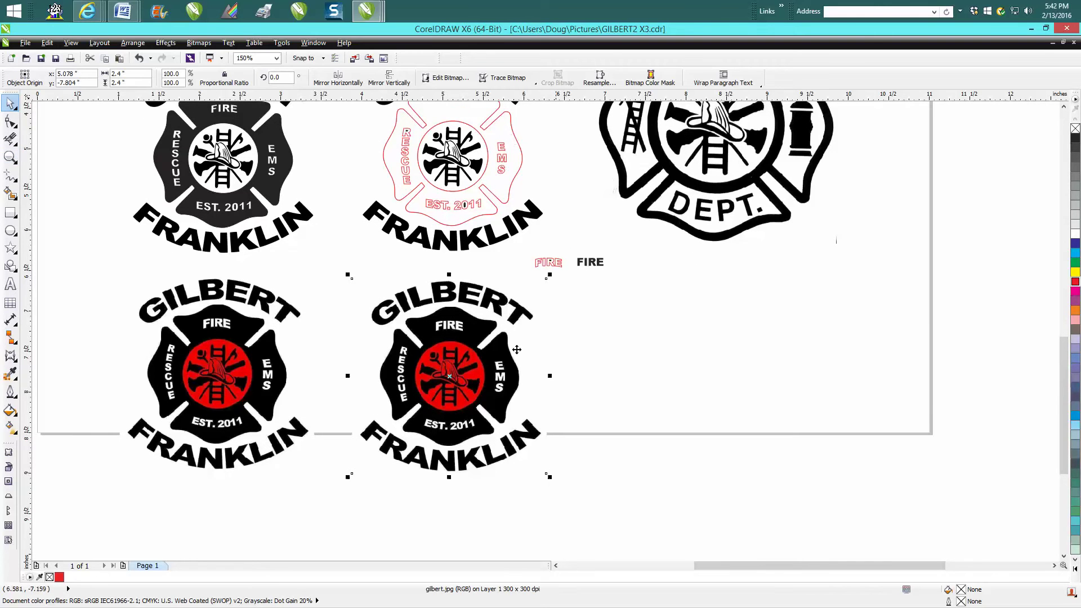
{"action": "left_click", "coordinate": [136, 43]}
{"action": "mouse_move", "coordinate": [212, 45]}
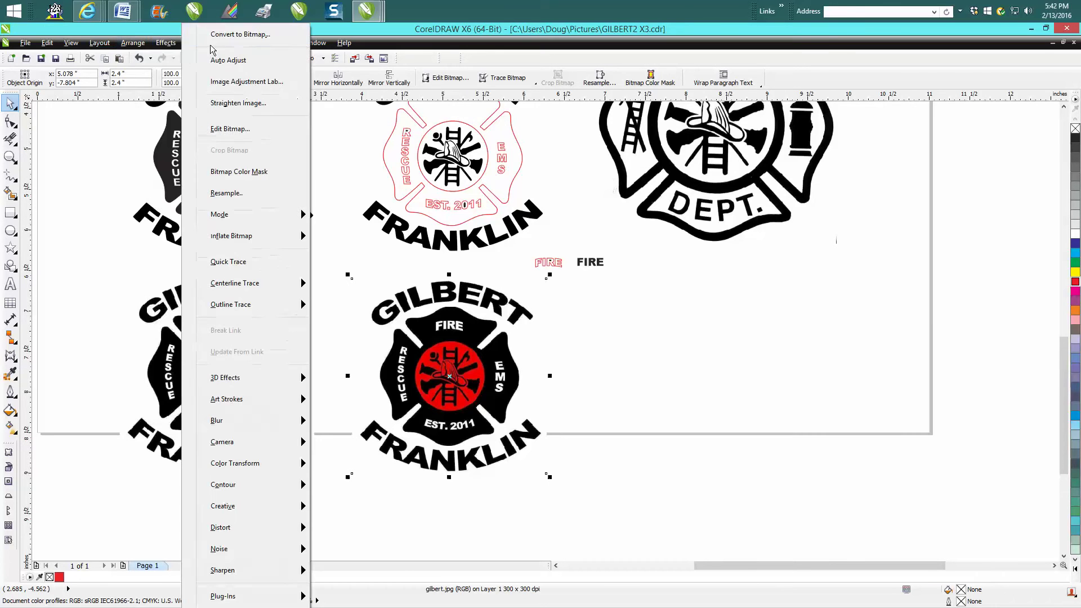
{"action": "mouse_move", "coordinate": [238, 311]}
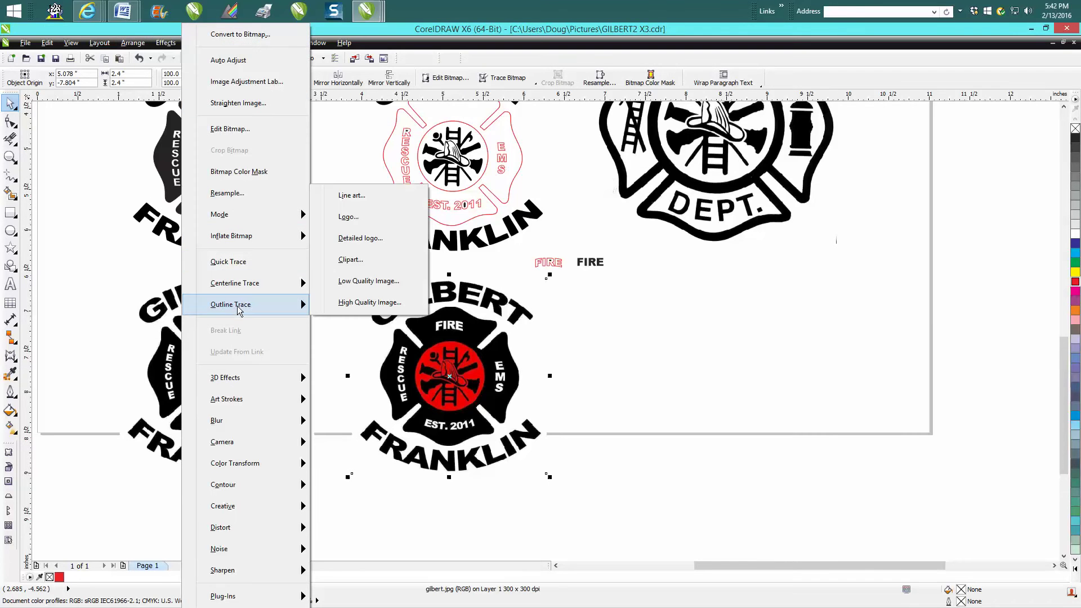
{"action": "left_click", "coordinate": [356, 259]}
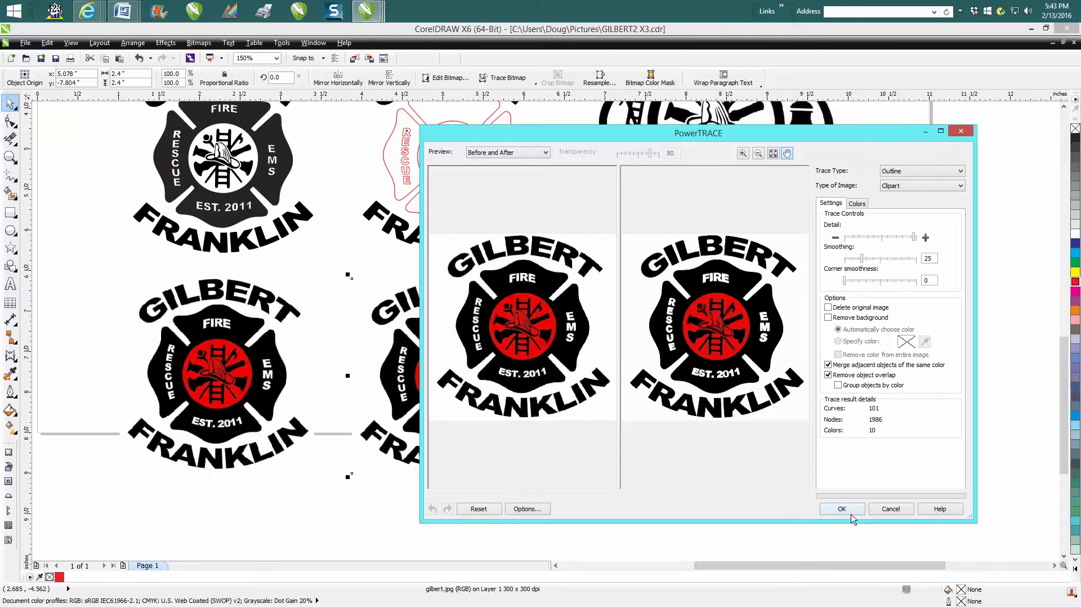
{"action": "left_click", "coordinate": [842, 509]}
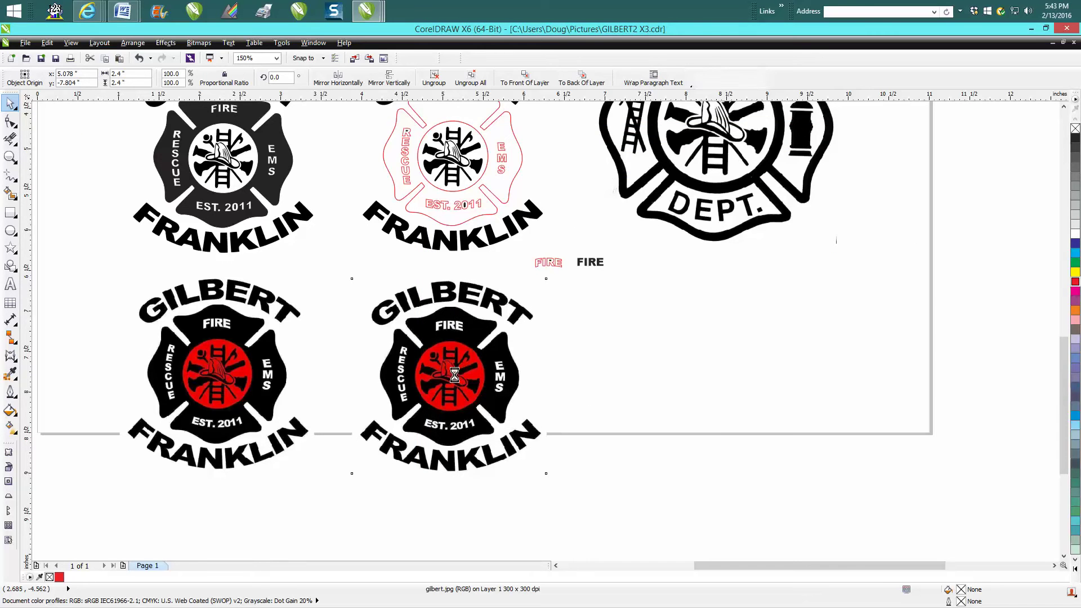
Step: Move the traced Gilbert logo right of the original bitmap and zoom in to check its detail
{"action": "left_click", "coordinate": [448, 379]}
{"action": "left_click_drag", "start_coordinate": [449, 379], "coordinate": [671, 390]}
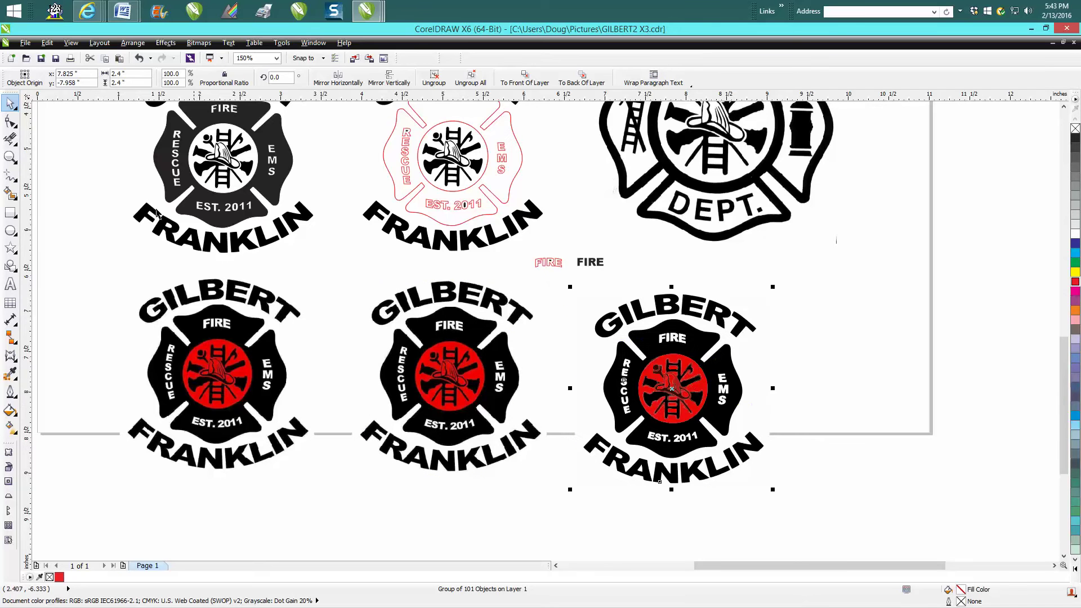
{"action": "left_click", "coordinate": [12, 158]}
{"action": "left_click_drag", "start_coordinate": [590, 298], "coordinate": [772, 371]}
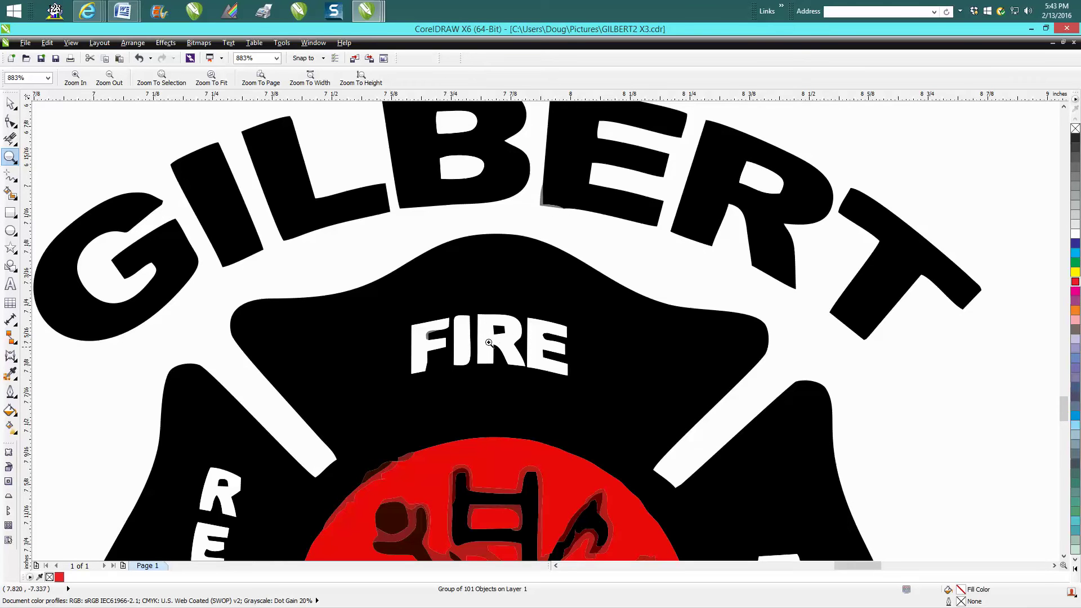
{"action": "right_click", "coordinate": [489, 342]}
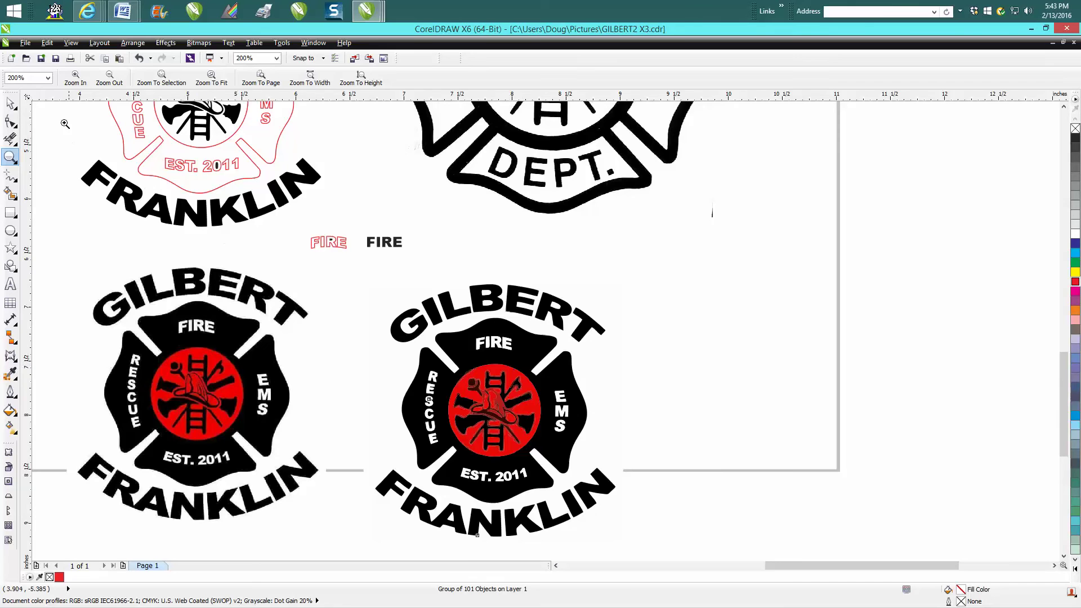
{"action": "left_click", "coordinate": [10, 103]}
{"action": "scroll", "coordinate": [640, 325], "scroll_direction": "down", "scroll_amount": 2}
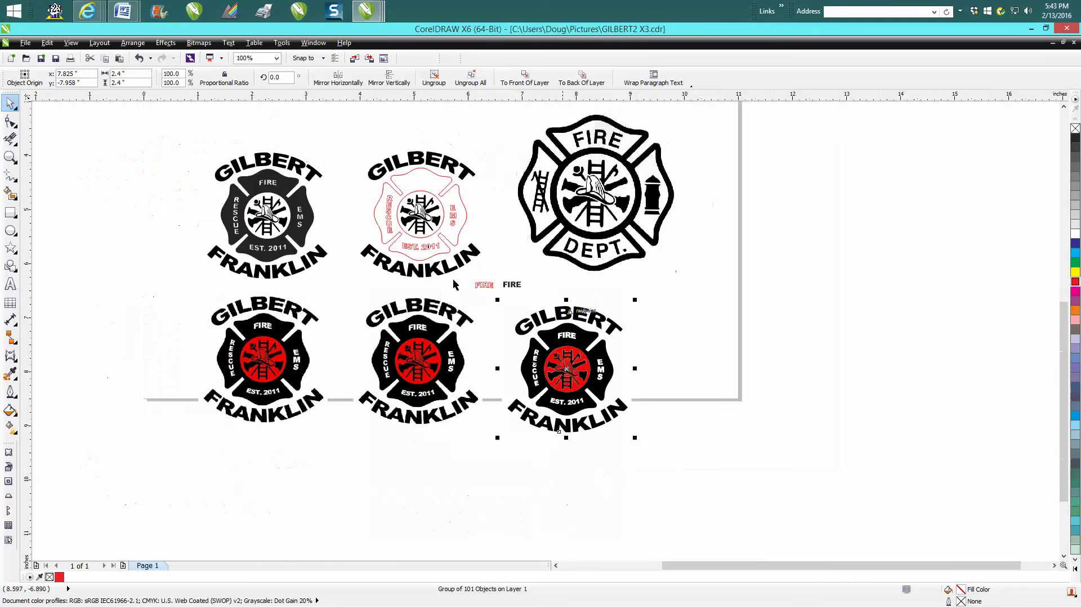
{"action": "left_click", "coordinate": [10, 157]}
{"action": "left_click_drag", "start_coordinate": [198, 147], "coordinate": [376, 293]}
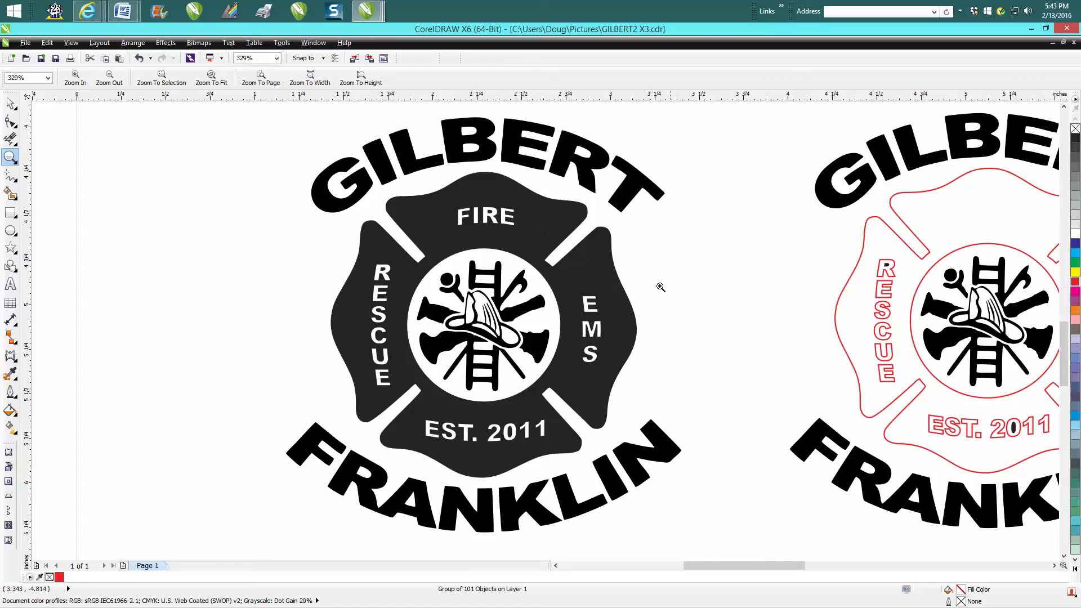
{"action": "scroll", "coordinate": [577, 309], "scroll_direction": "down", "scroll_amount": 2}
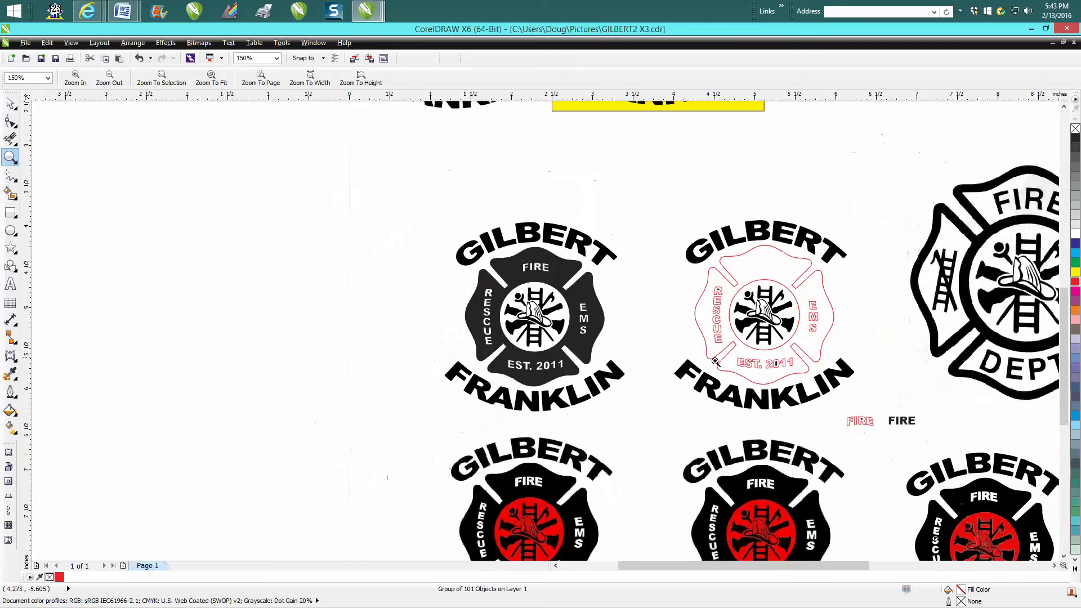
{"action": "left_click_drag", "start_coordinate": [853, 570], "coordinate": [930, 570]}
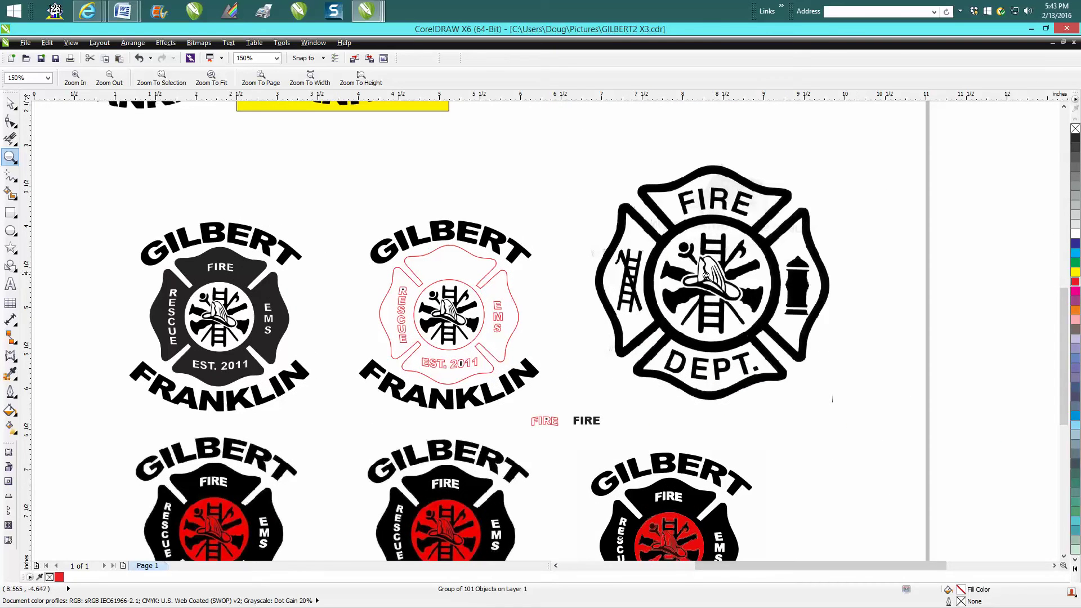
{"action": "left_click", "coordinate": [12, 103]}
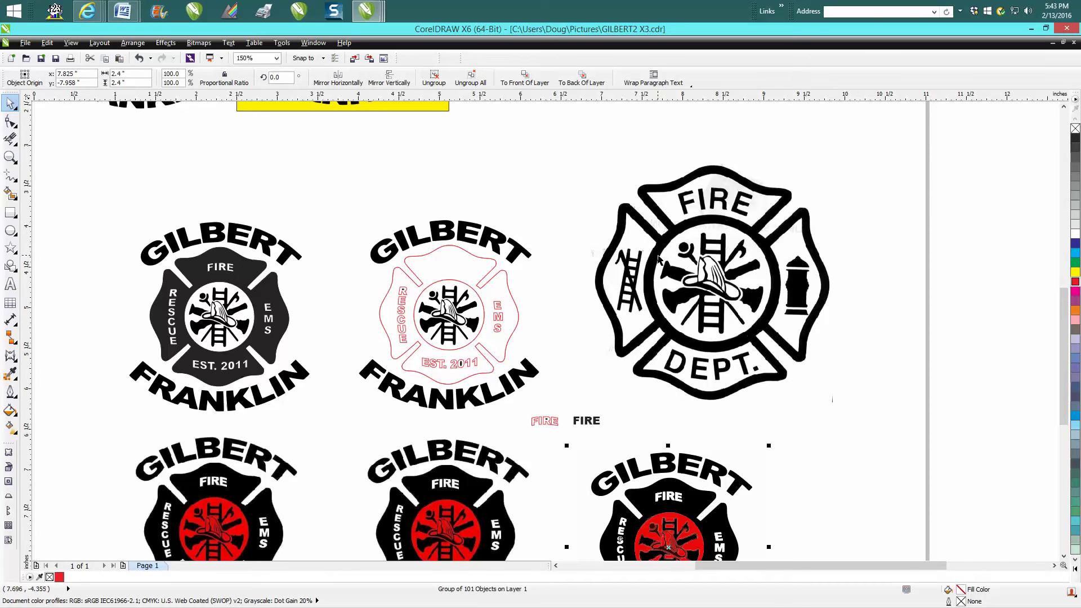
{"action": "left_click", "coordinate": [699, 272]}
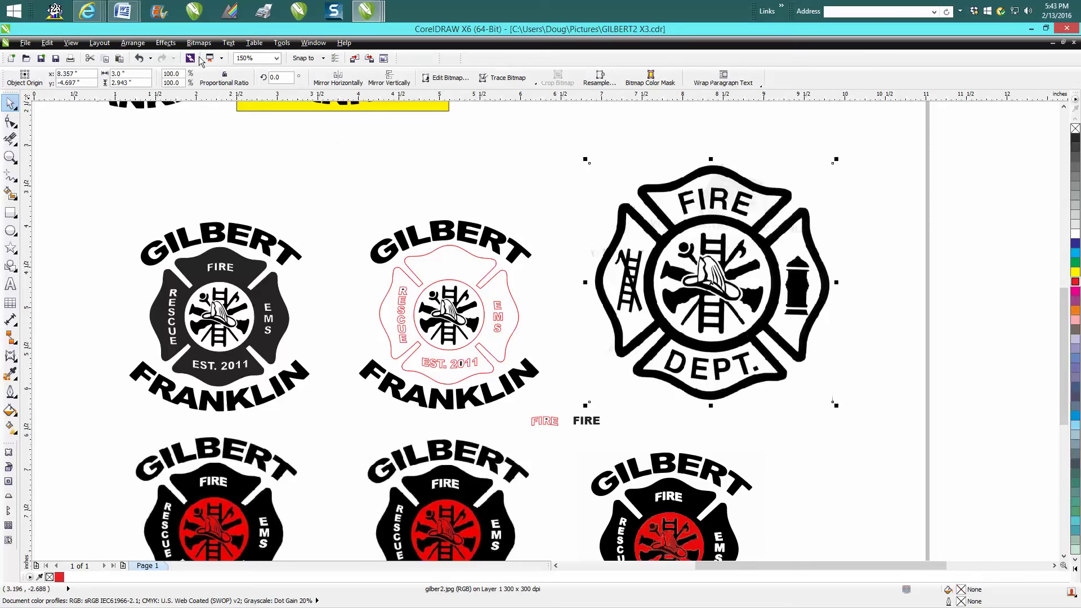
Step: Trace the Fire Dept bitmap as Clipart in PowerTRACE and move the result beside the original
{"action": "left_click", "coordinate": [135, 45]}
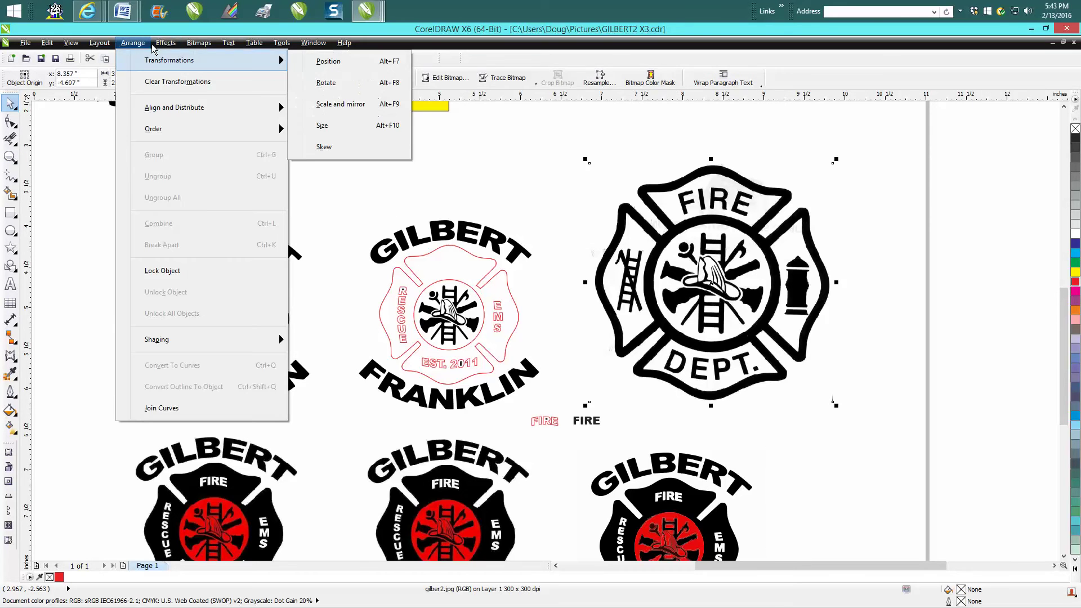
{"action": "mouse_move", "coordinate": [176, 45]}
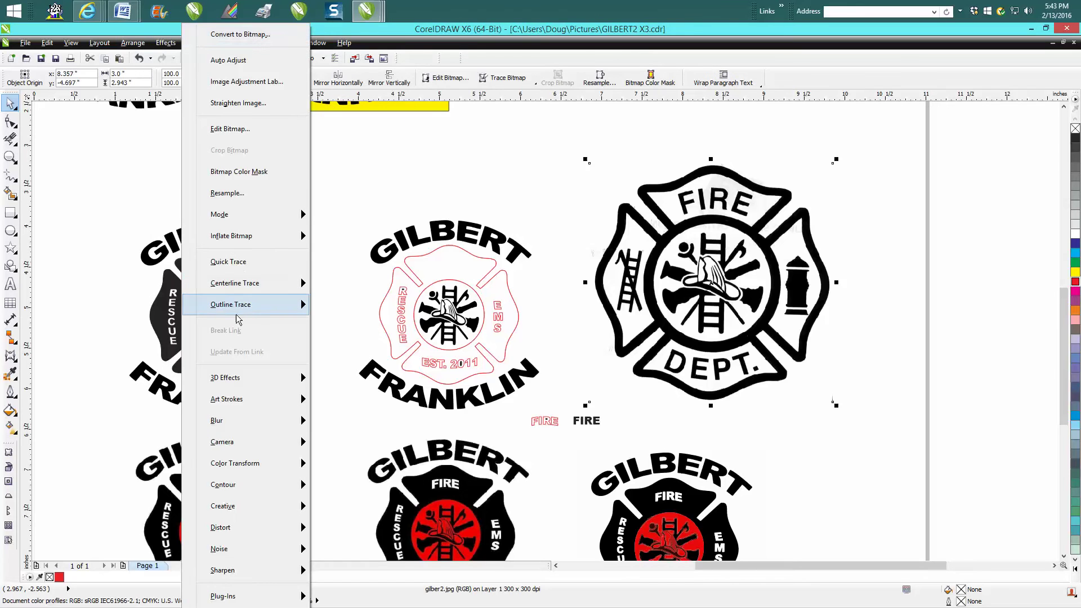
{"action": "left_click", "coordinate": [349, 267]}
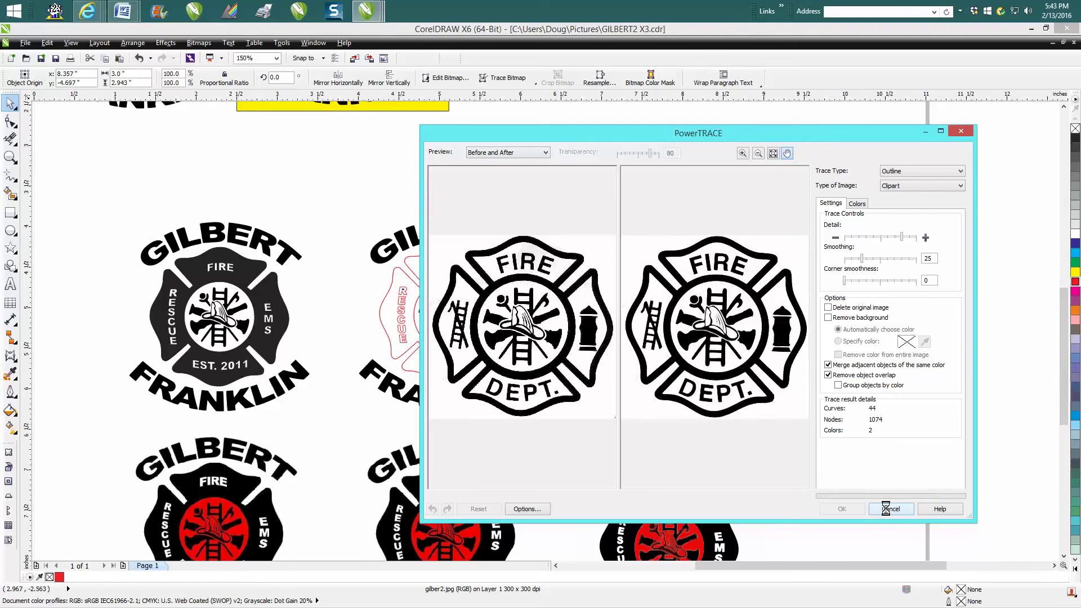
{"action": "left_click", "coordinate": [850, 507]}
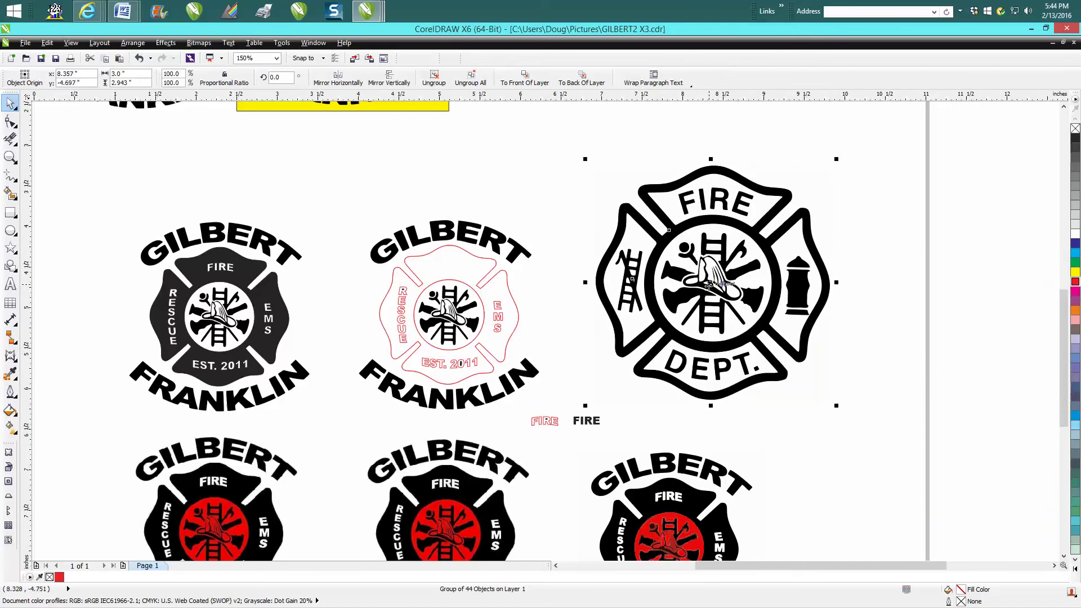
{"action": "mouse_move", "coordinate": [710, 283]}
{"action": "left_mouse_down"}
{"action": "mouse_move", "coordinate": [965, 406]}
{"action": "mouse_move", "coordinate": [989, 428]}
{"action": "left_mouse_up"}
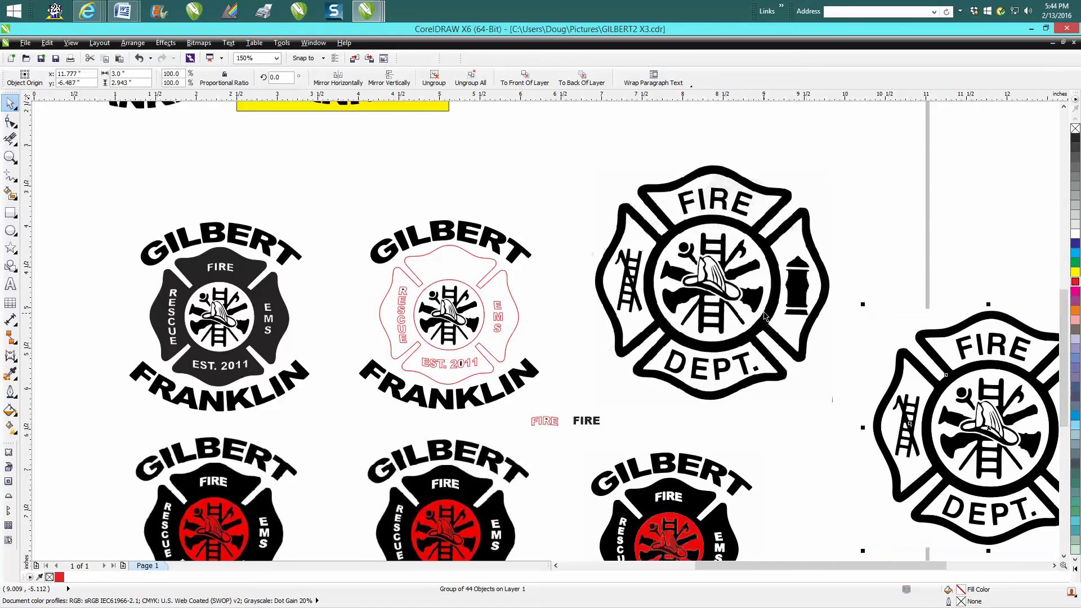
Step: Delete the original Fire Dept bitmap and move the traced emblem into its place
{"action": "left_click", "coordinate": [767, 314]}
{"action": "key", "text": "Delete"}
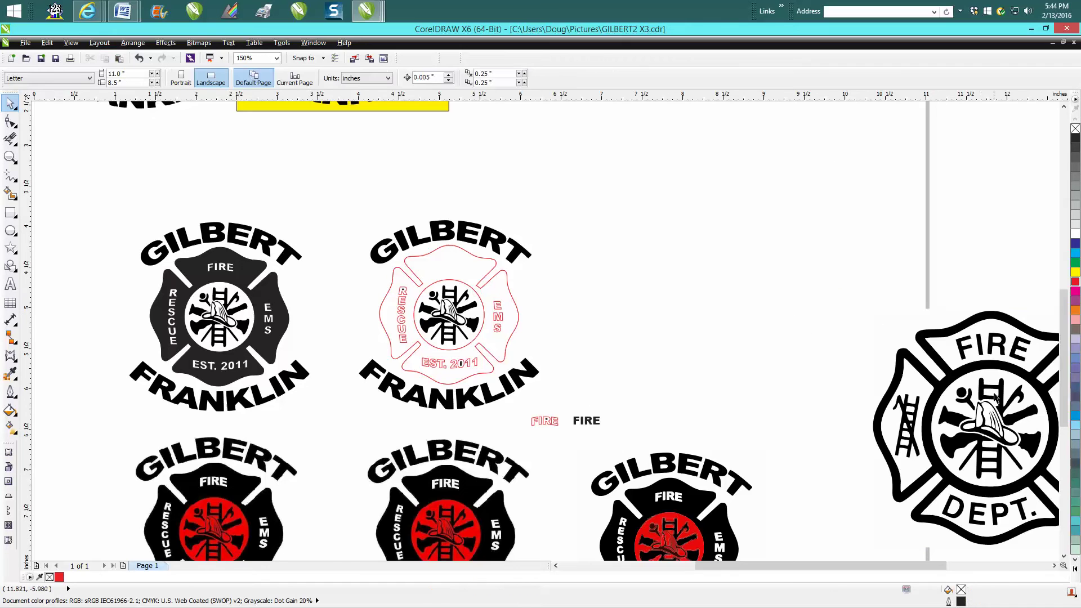
{"action": "left_click", "coordinate": [967, 386]}
{"action": "left_click_drag", "start_coordinate": [967, 386], "coordinate": [673, 233]}
Step: Ungroup the traced emblem and pull the firefighter symbol out beside the badge
{"action": "left_click", "coordinate": [133, 43]}
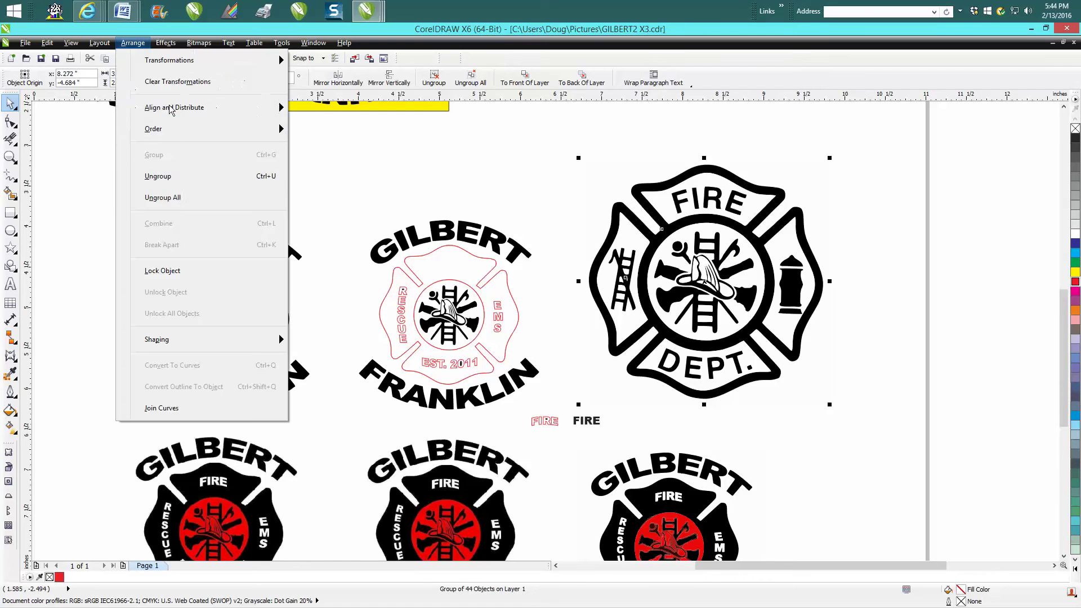
{"action": "left_click", "coordinate": [184, 195]}
{"action": "left_click", "coordinate": [184, 195]}
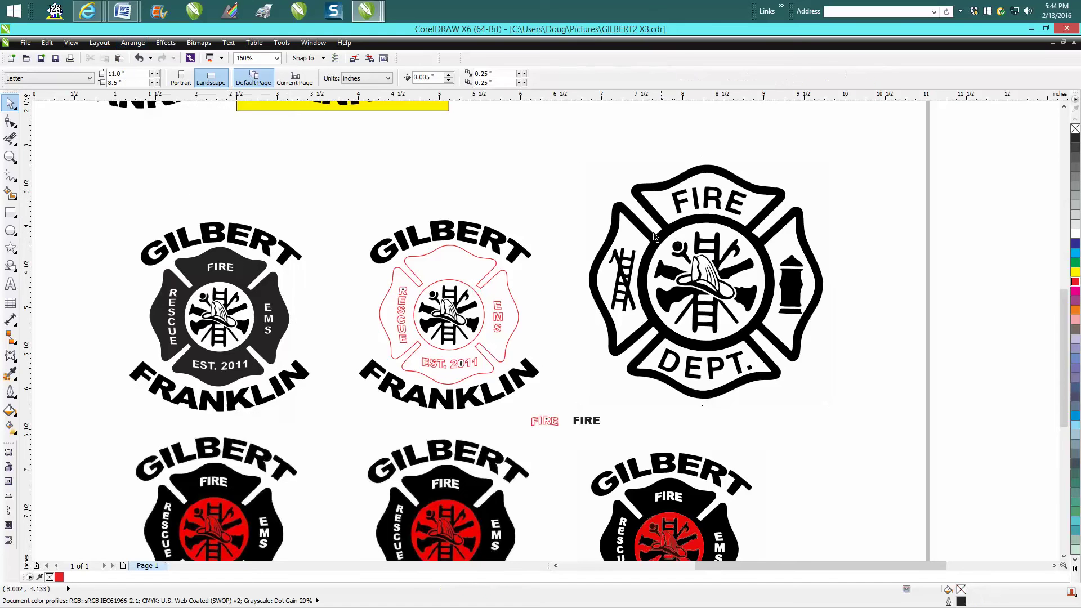
{"action": "left_click_drag", "start_coordinate": [574, 217], "coordinate": [796, 345]}
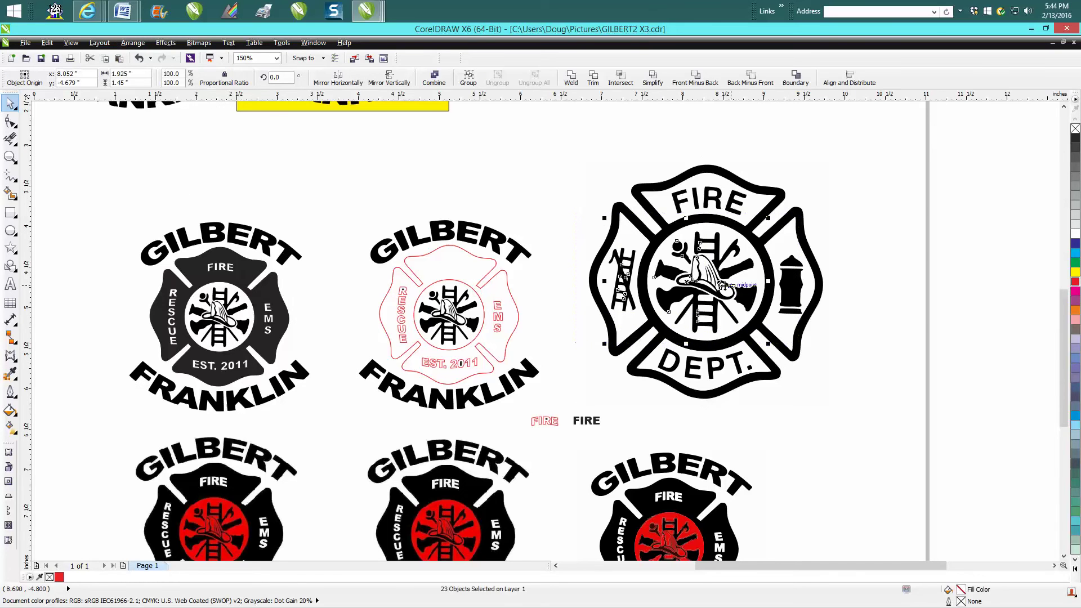
{"action": "left_click_drag", "start_coordinate": [697, 280], "coordinate": [926, 281]}
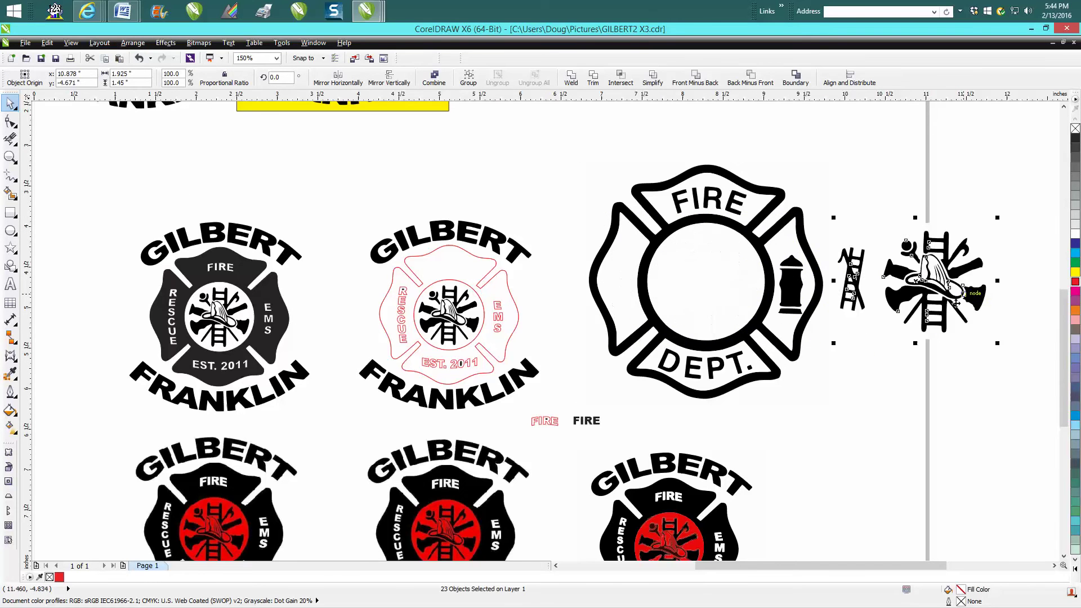
{"action": "left_click", "coordinate": [883, 370]}
Step: Delete the loose ladder and the FIRE DEPT badge, then move the firefighter symbol left
{"action": "left_click_drag", "start_coordinate": [832, 226], "coordinate": [878, 304]}
{"action": "key", "text": "Delete"}
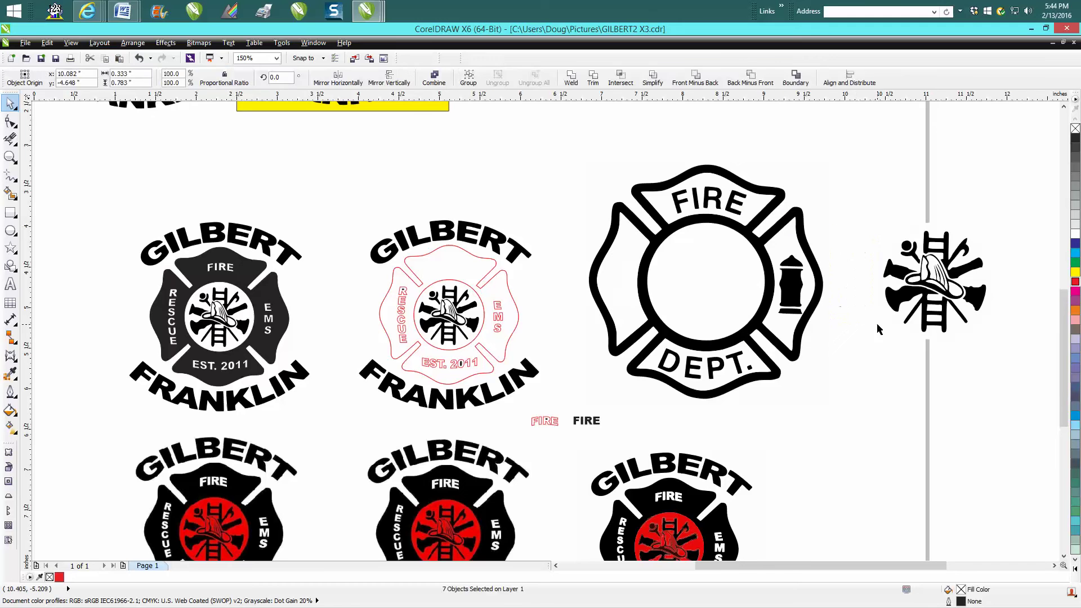
{"action": "left_click_drag", "start_coordinate": [574, 152], "coordinate": [840, 415]}
{"action": "key", "text": "Delete"}
{"action": "left_click_drag", "start_coordinate": [872, 212], "coordinate": [1008, 363]}
{"action": "left_click_drag", "start_coordinate": [935, 284], "coordinate": [754, 271]}
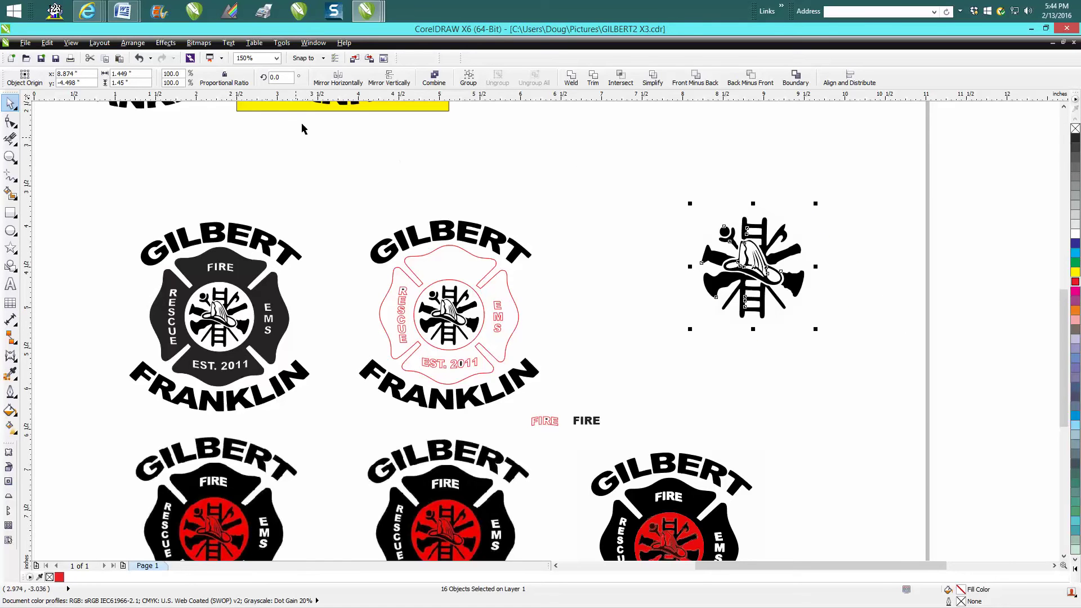
{"action": "left_click", "coordinate": [10, 212]}
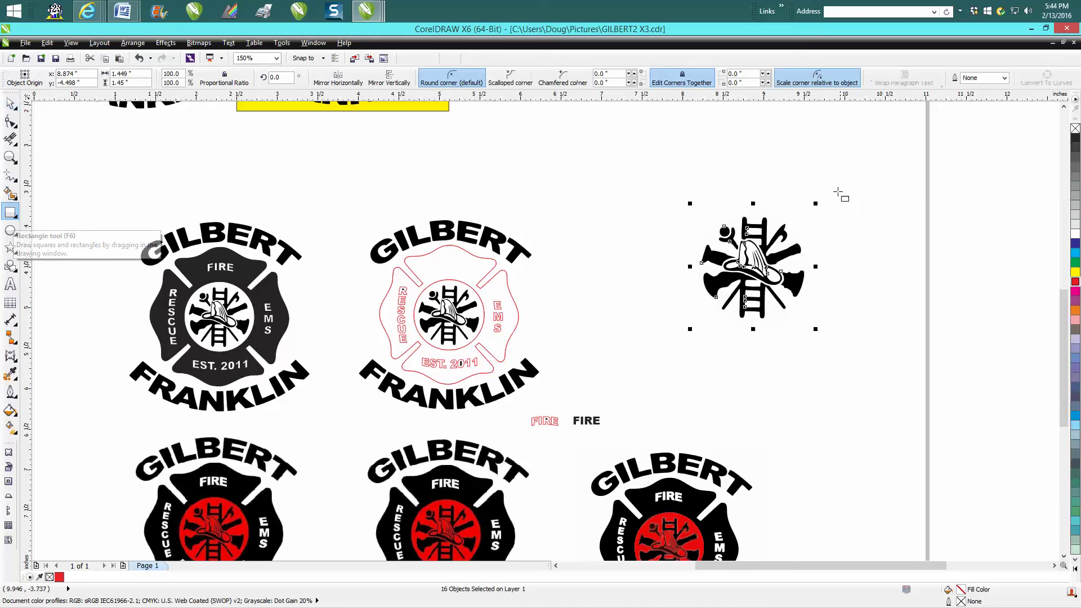
Step: Draw a square right of the symbol and fill it yellow
{"action": "left_click_drag", "start_coordinate": [838, 196], "coordinate": [998, 355]}
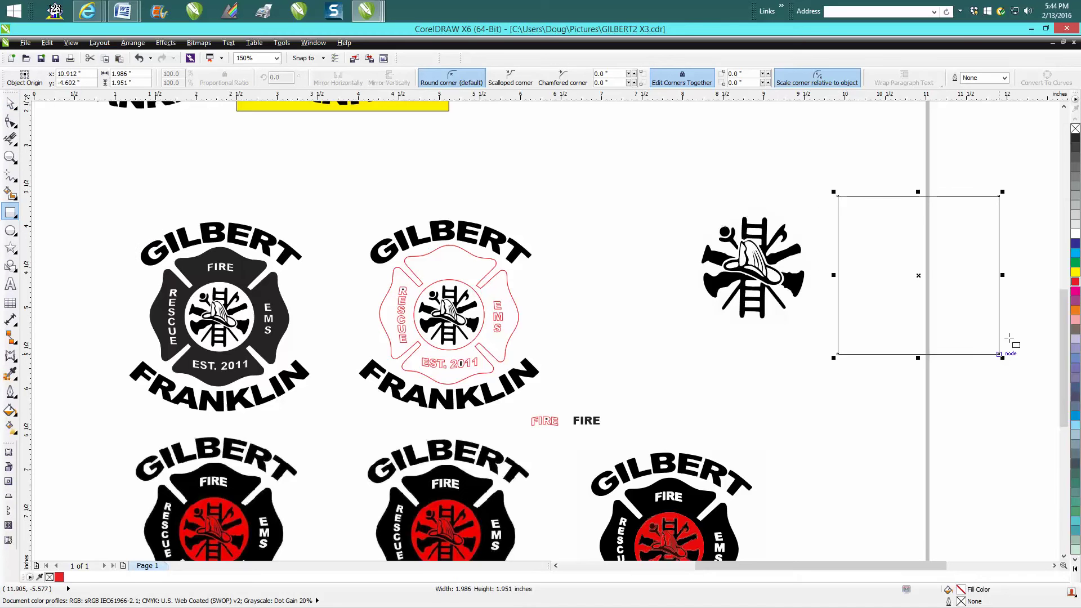
{"action": "left_click", "coordinate": [1075, 272]}
{"action": "left_click", "coordinate": [11, 103]}
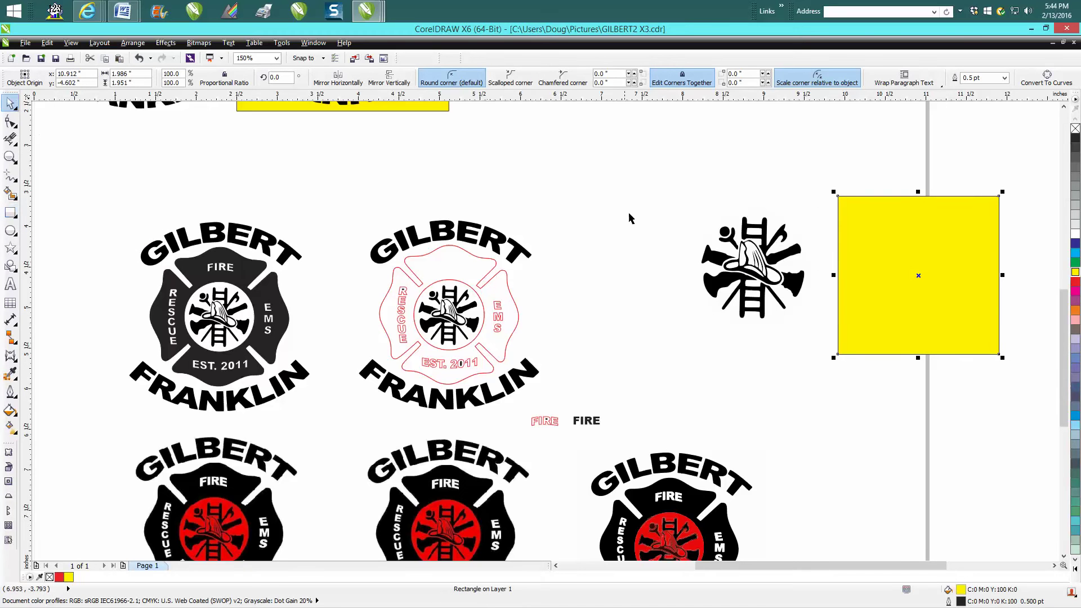
{"action": "left_click", "coordinate": [720, 263]}
Step: Group the firefighter symbol's 16 parts and centre the group on the yellow square
{"action": "left_click_drag", "start_coordinate": [685, 201], "coordinate": [823, 337]}
{"action": "left_click", "coordinate": [133, 43]}
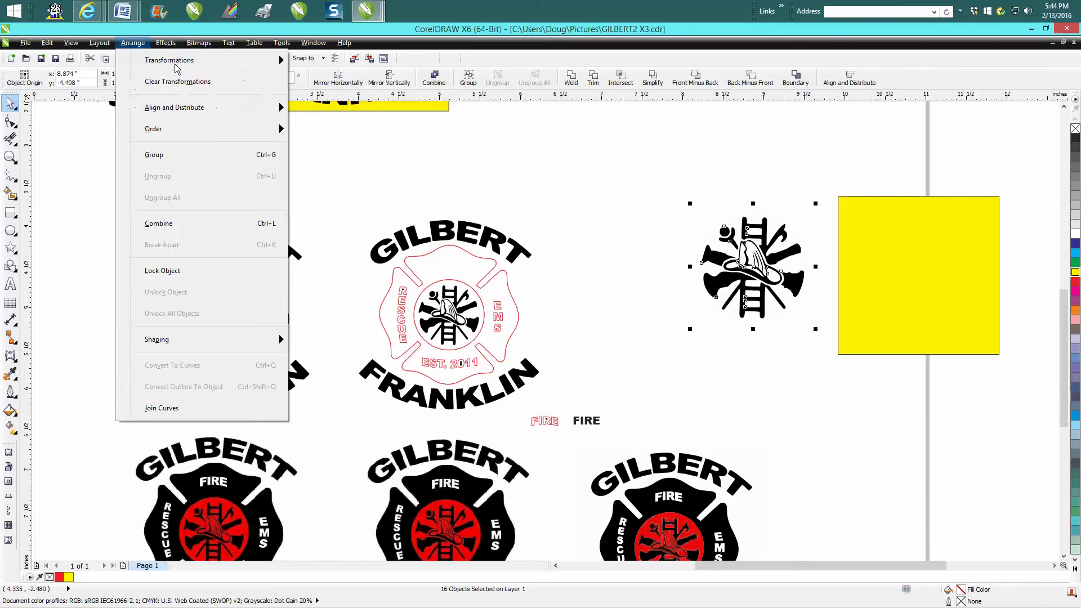
{"action": "left_click", "coordinate": [159, 154]}
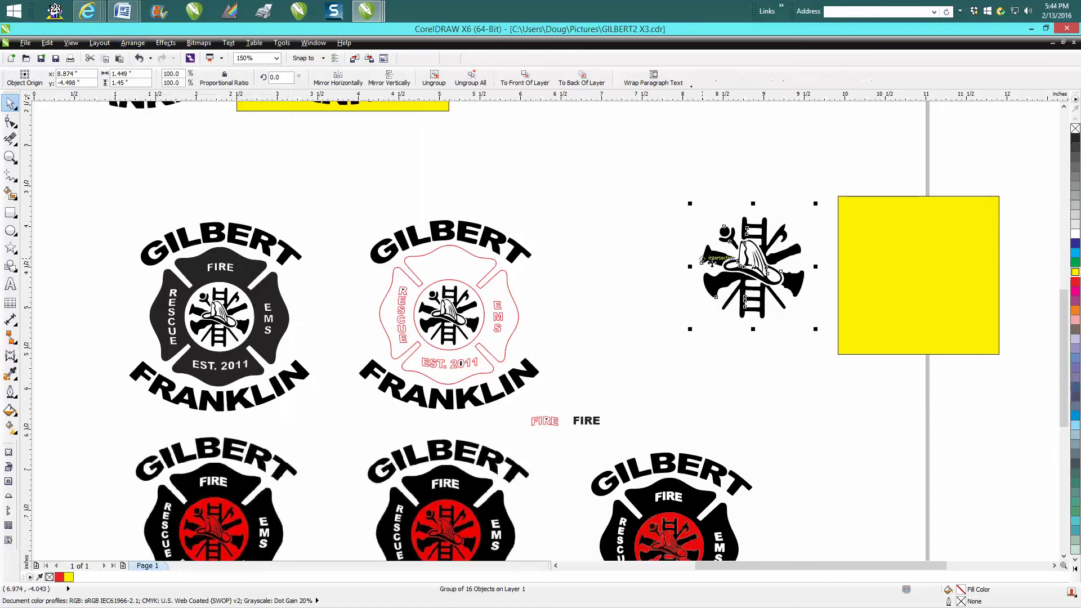
{"action": "left_click_drag", "start_coordinate": [759, 273], "coordinate": [919, 276]}
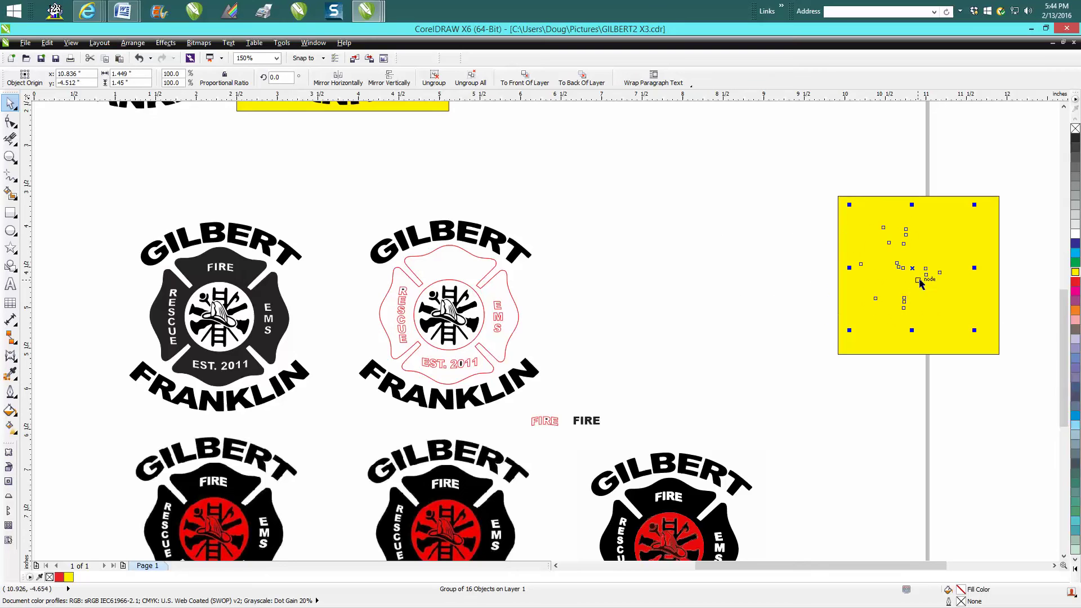
Step: Bring the symbol group to the front with Order > To Front Of Page
{"action": "left_click", "coordinate": [160, 44]}
{"action": "mouse_move", "coordinate": [134, 43]}
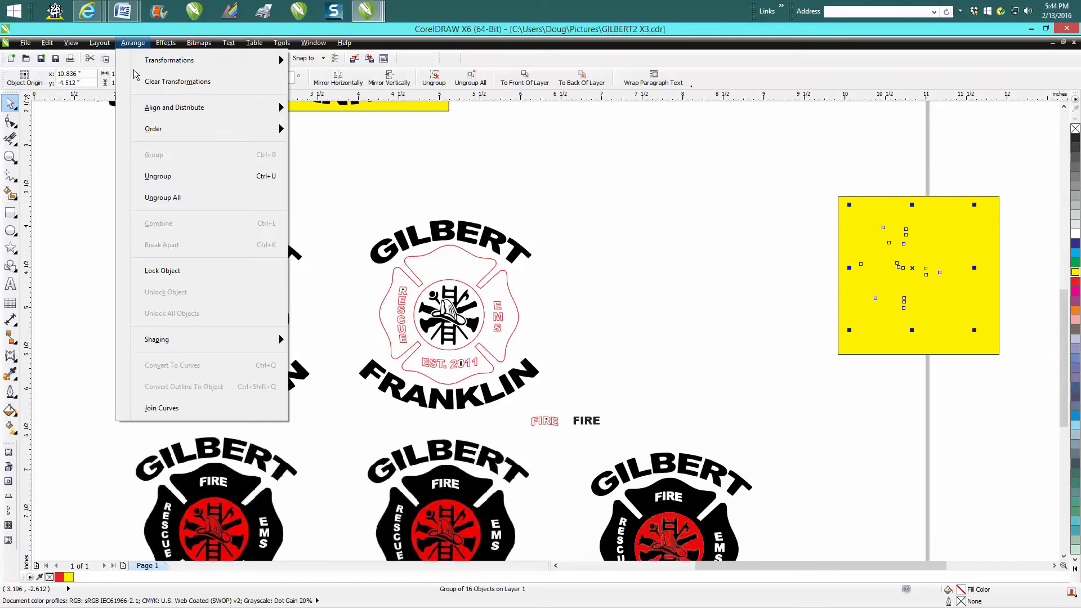
{"action": "mouse_move", "coordinate": [153, 129]}
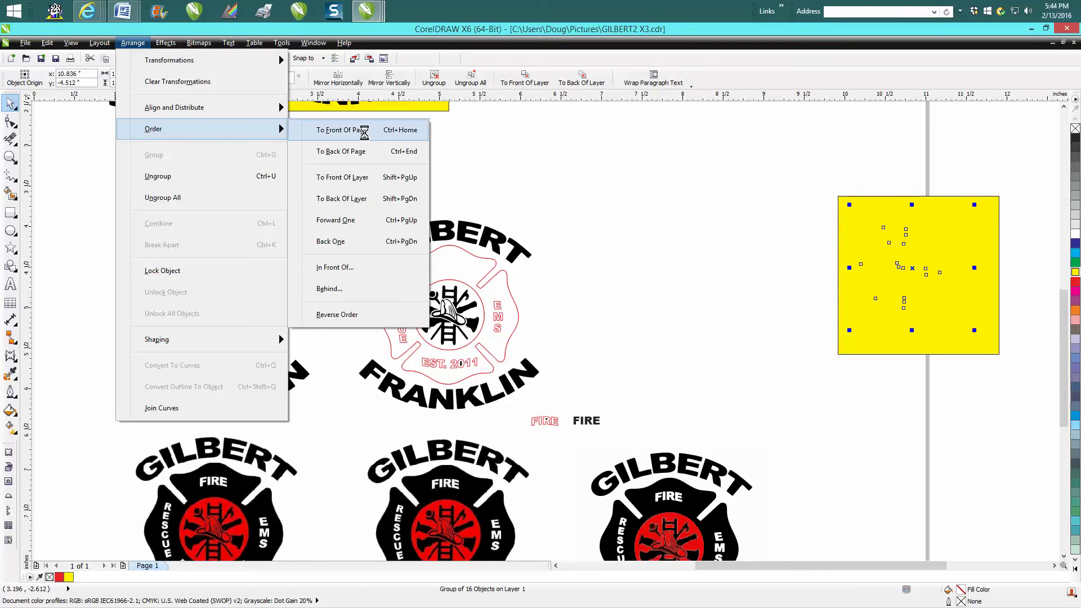
{"action": "left_click", "coordinate": [367, 137]}
{"action": "left_click", "coordinate": [10, 157]}
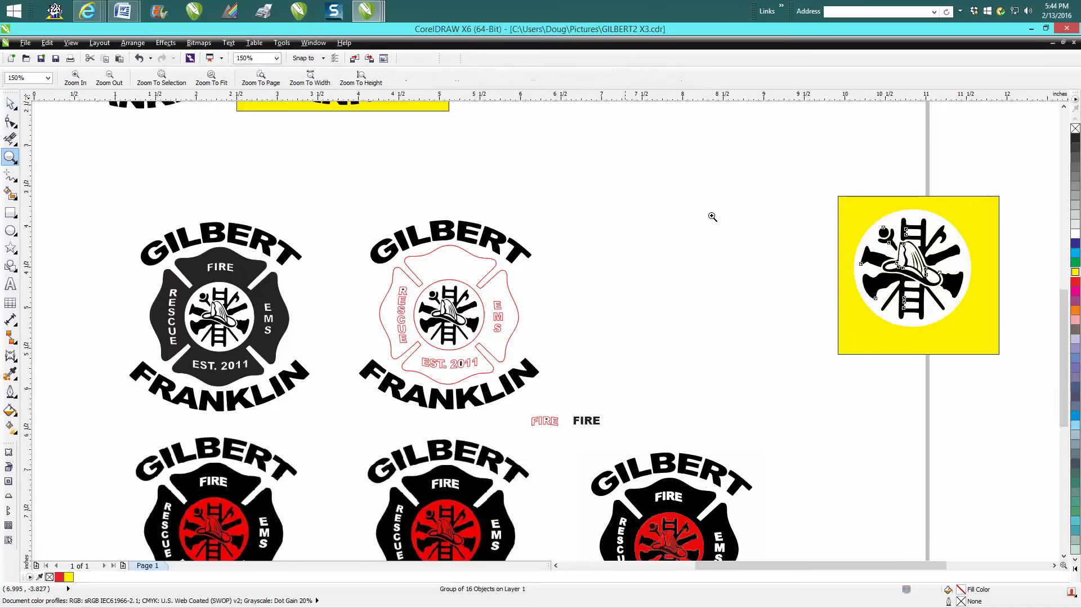
Step: Ungroup the symbol and delete the white circle behind it
{"action": "left_click_drag", "start_coordinate": [825, 198], "coordinate": [1006, 359]}
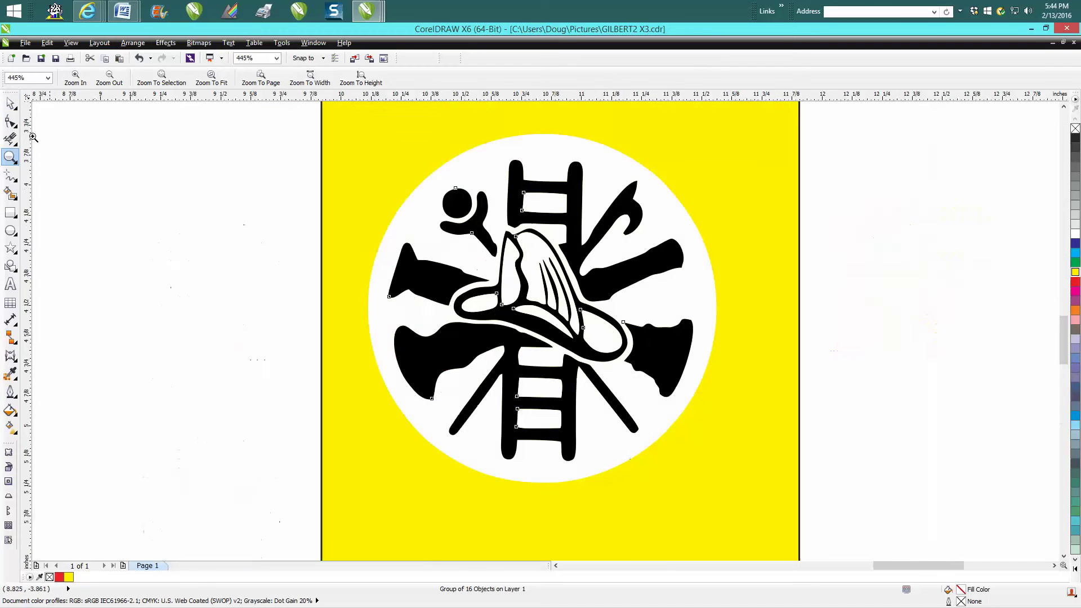
{"action": "left_click", "coordinate": [10, 104]}
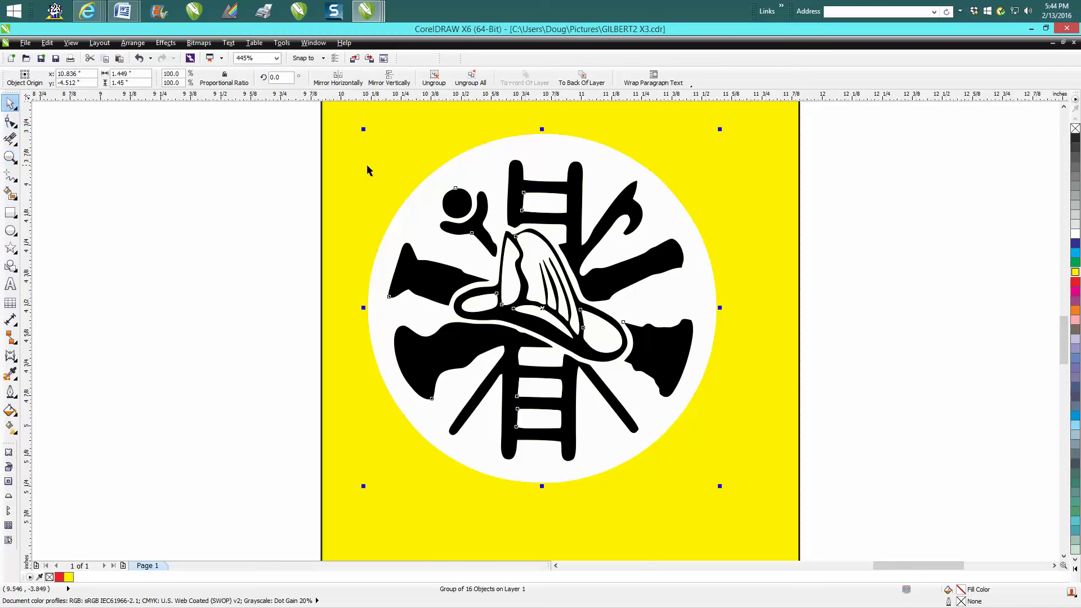
{"action": "left_click", "coordinate": [133, 43]}
{"action": "left_click", "coordinate": [157, 175]}
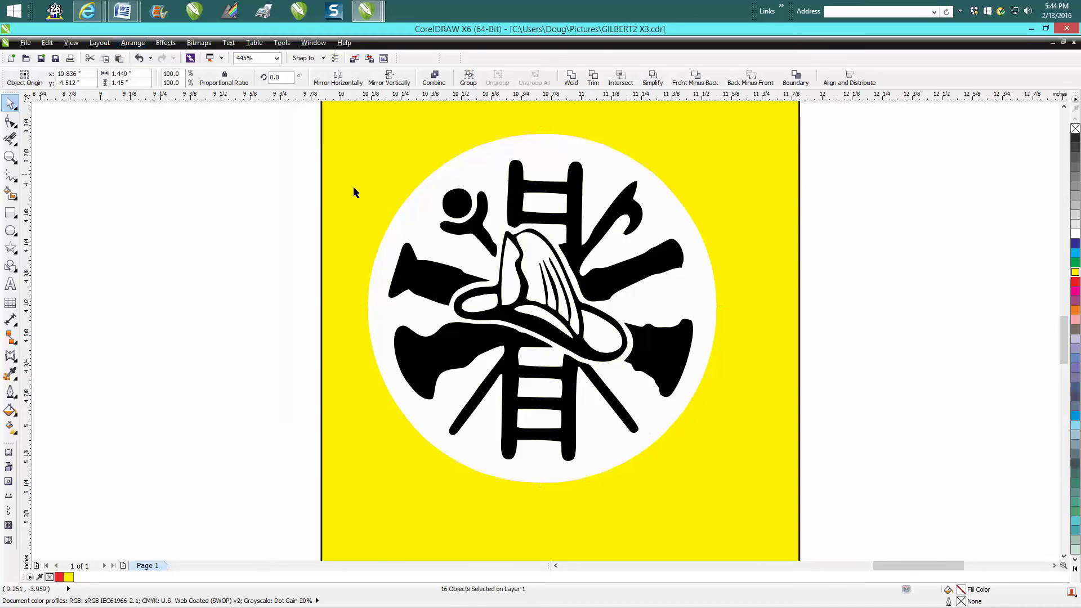
{"action": "left_click", "coordinate": [478, 173]}
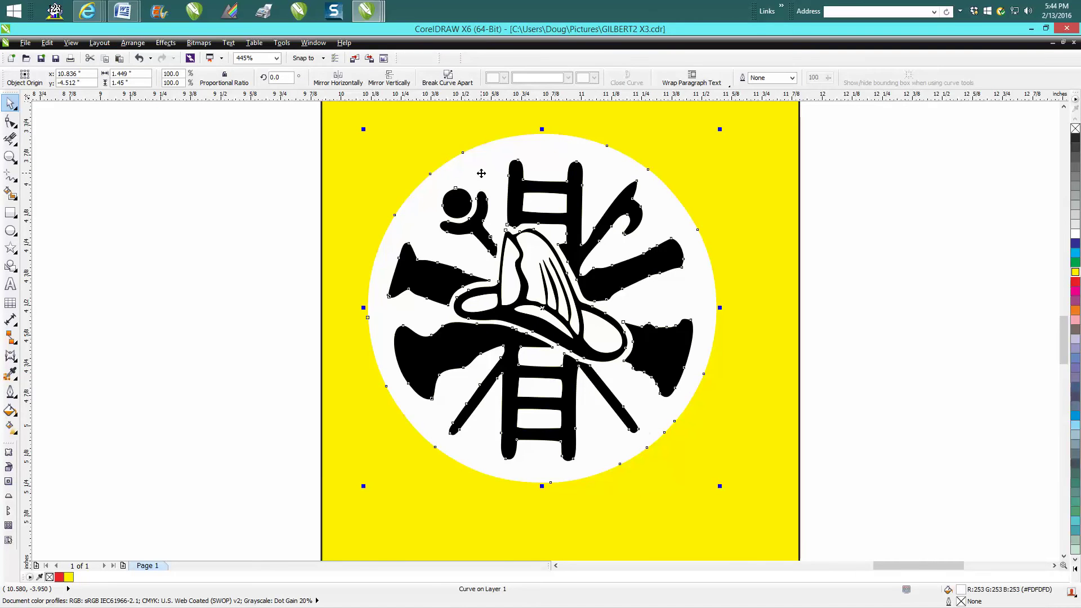
{"action": "key", "text": "Delete"}
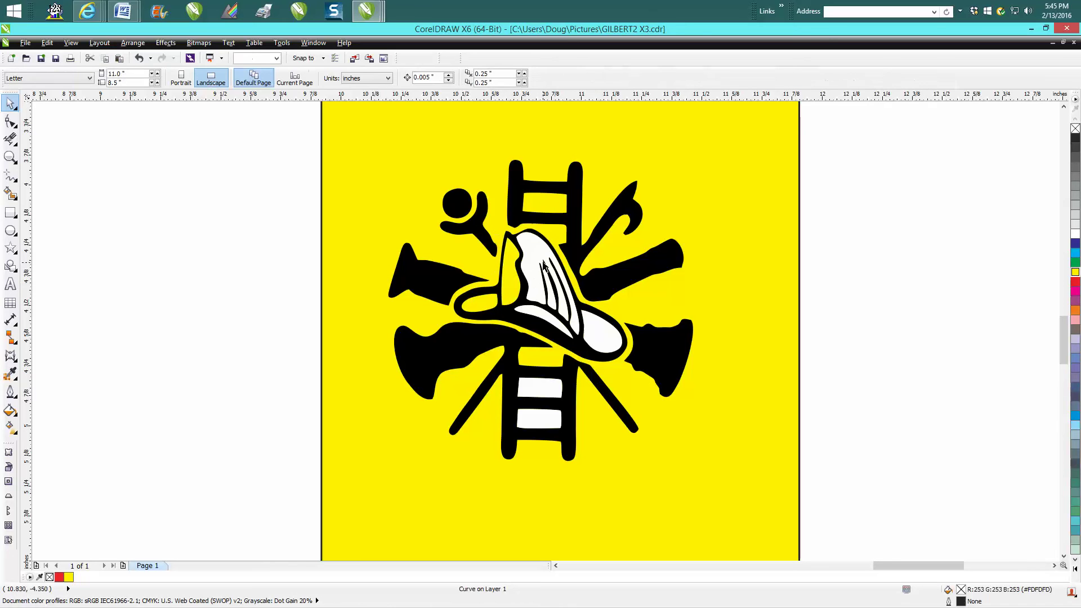
Step: Delete the white helmet crown, oval, brim and two ladder-rung fills, then select the remaining emblem
{"action": "left_click", "coordinate": [491, 299]}
{"action": "key", "text": "Delete"}
{"action": "left_click", "coordinate": [595, 327]}
{"action": "key", "text": "Delete"}
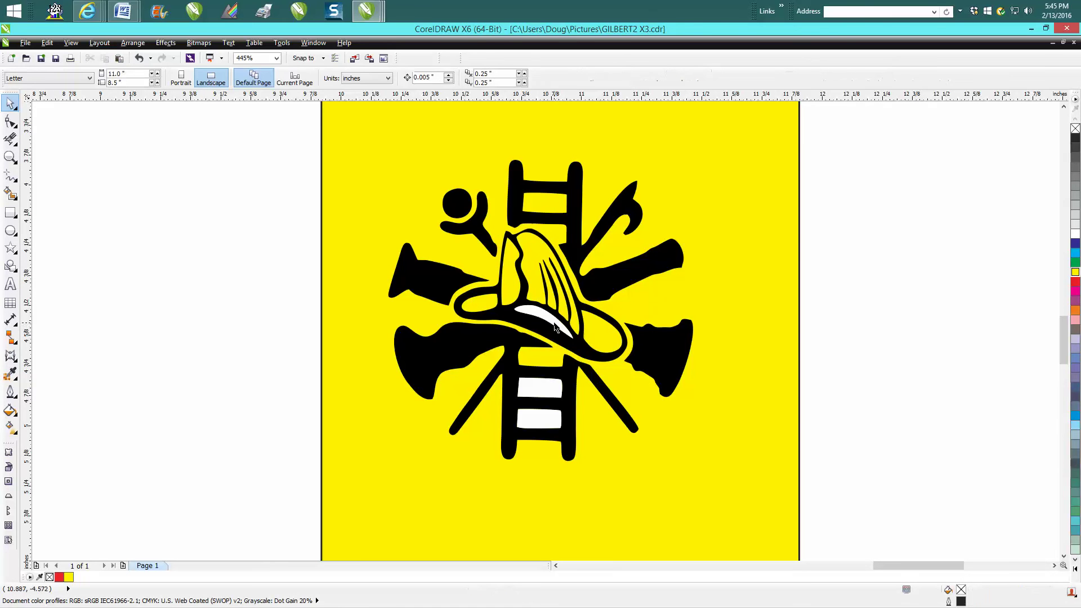
{"action": "left_click", "coordinate": [556, 329]}
{"action": "key", "text": "Delete"}
{"action": "left_click", "coordinate": [543, 383]}
{"action": "key", "text": "Delete"}
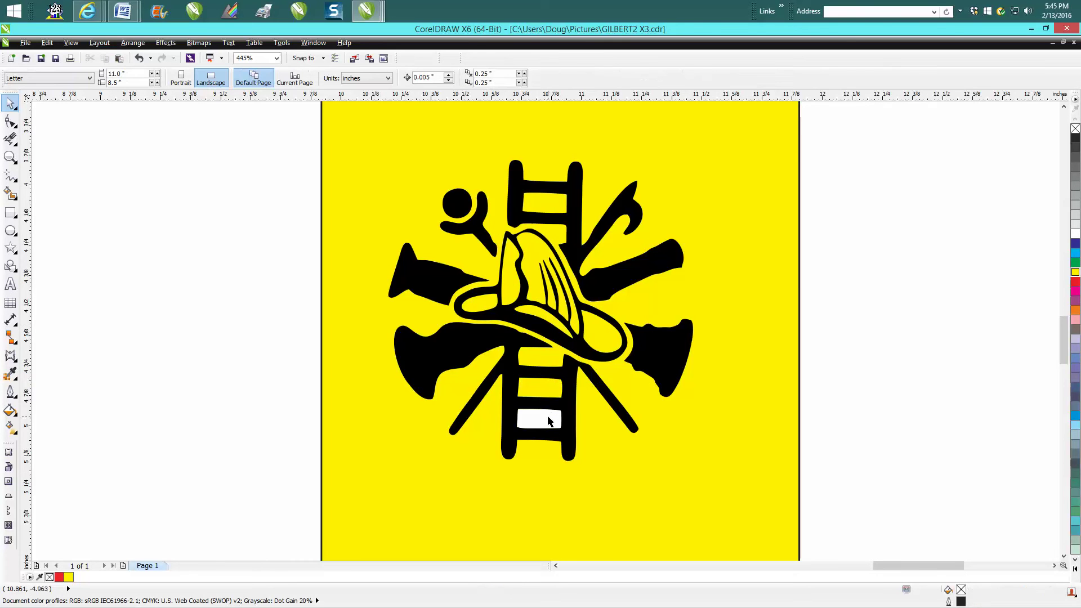
{"action": "left_click", "coordinate": [551, 419]}
{"action": "key", "text": "Delete"}
{"action": "left_click_drag", "start_coordinate": [305, 149], "coordinate": [743, 484]}
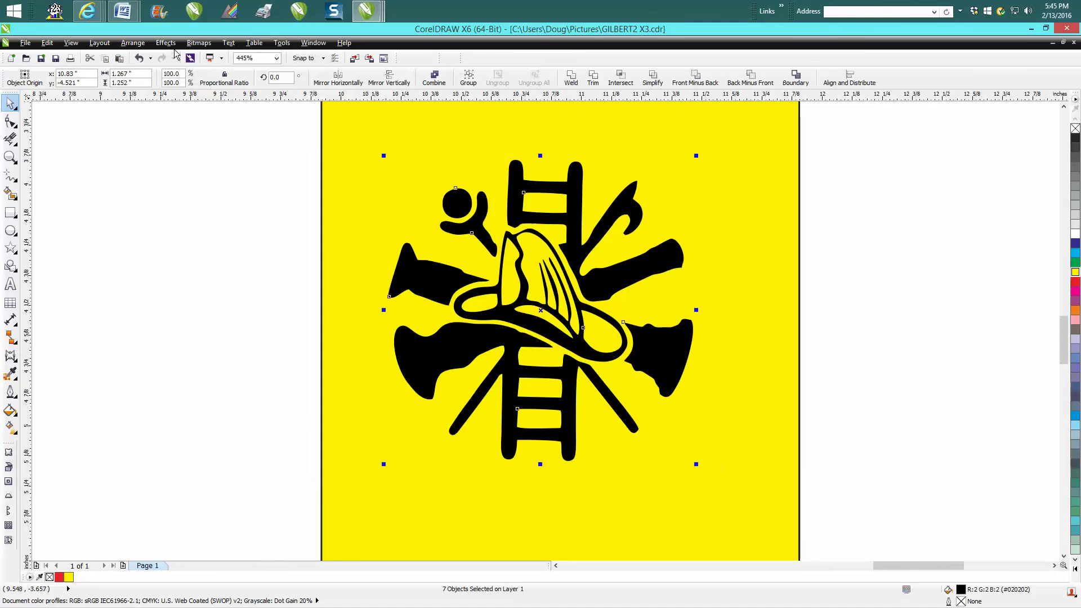
Step: Group the symbol's parts, move the yellow square right and the symbol up-left
{"action": "left_click", "coordinate": [133, 43]}
{"action": "left_click", "coordinate": [185, 162]}
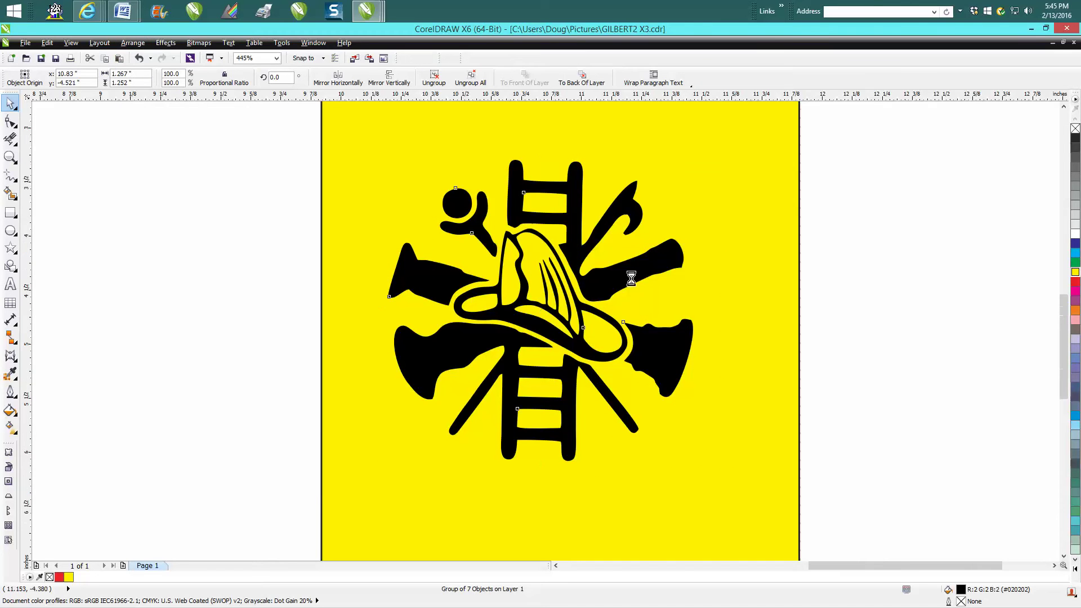
{"action": "scroll", "coordinate": [628, 275], "scroll_direction": "down", "scroll_amount": 5}
{"action": "left_click_drag", "start_coordinate": [639, 284], "coordinate": [788, 267]}
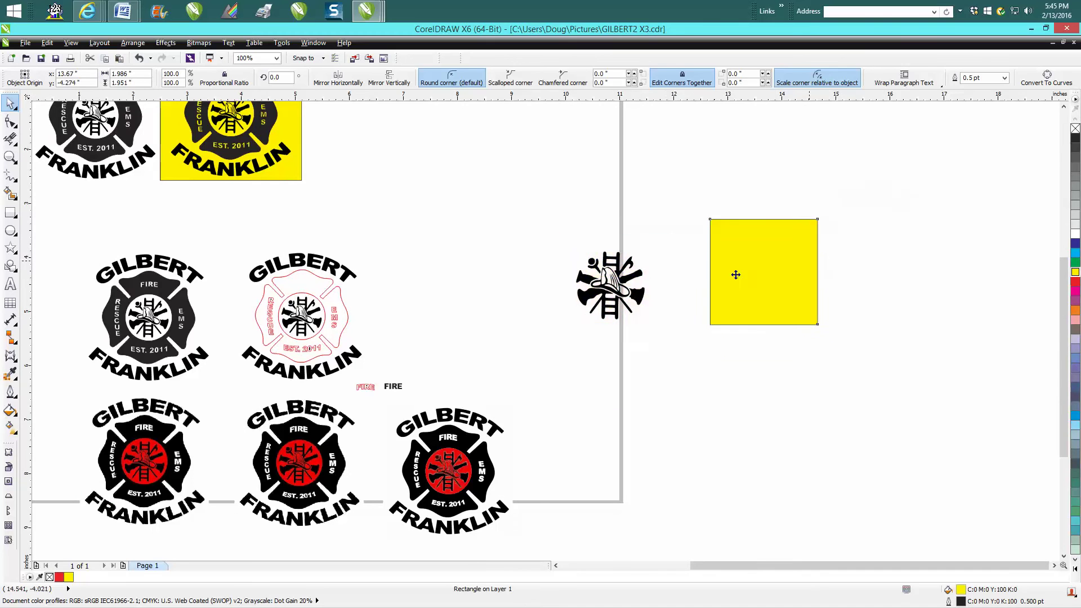
{"action": "left_click", "coordinate": [615, 284]}
{"action": "left_click_drag", "start_coordinate": [614, 285], "coordinate": [471, 227]}
Step: Move the bottom-right Gilbert Franklin logo below the small symbol and zoom in on it
{"action": "left_click", "coordinate": [446, 476]}
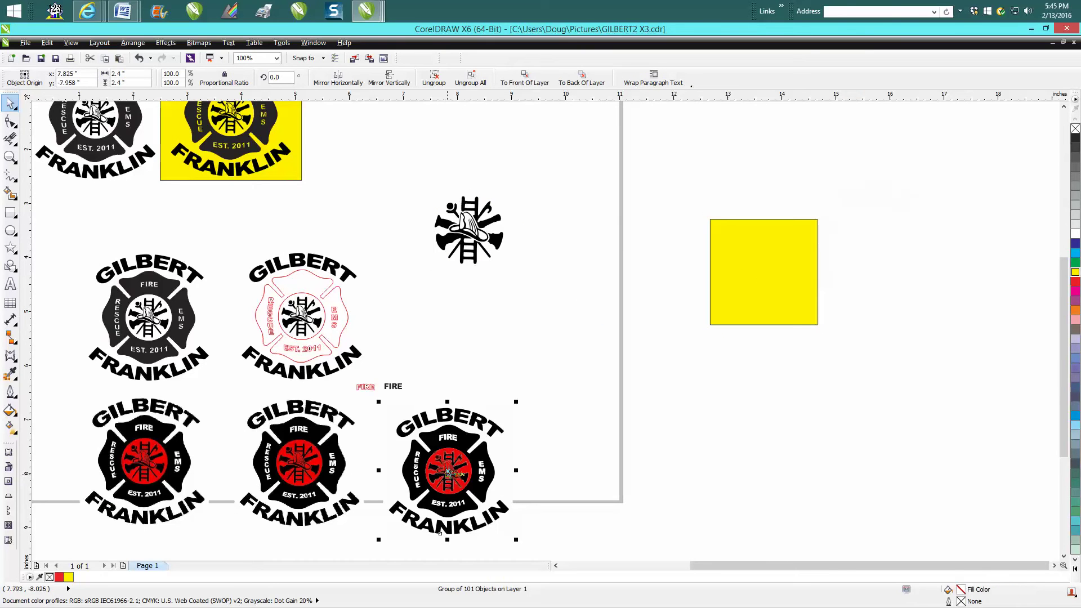
{"action": "left_click_drag", "start_coordinate": [448, 471], "coordinate": [515, 343]}
{"action": "left_click", "coordinate": [10, 157]}
{"action": "left_click_drag", "start_coordinate": [400, 265], "coordinate": [628, 431]}
{"action": "left_click", "coordinate": [11, 104]}
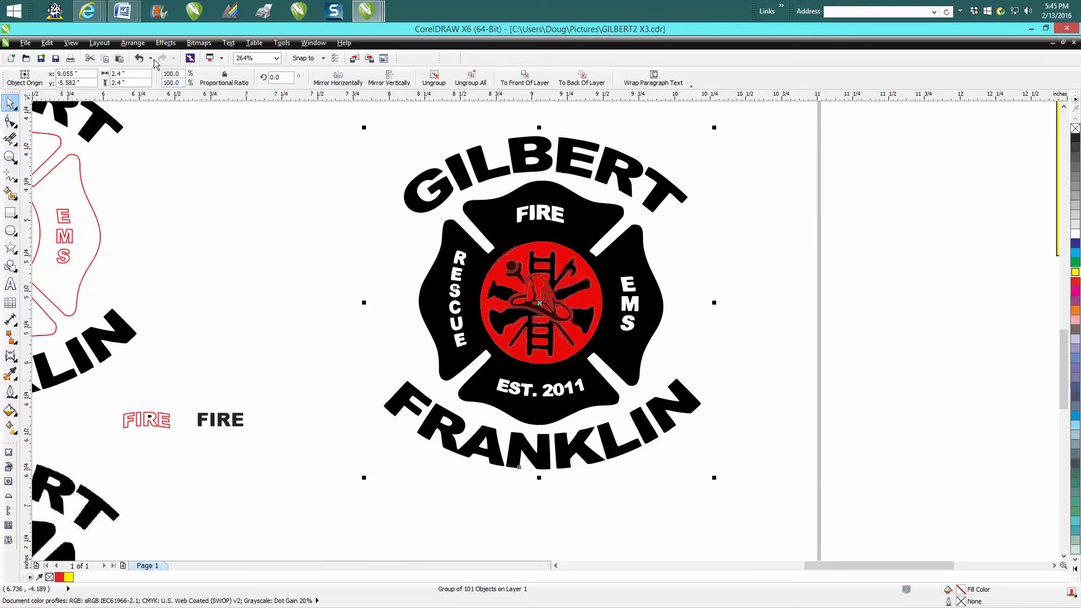
Step: Ungroup the Gilbert Franklin logo and pull its GILBERT, FRANKLIN and EST. 2011 lettered badge away from the red centre
{"action": "left_click", "coordinate": [132, 43]}
{"action": "left_click", "coordinate": [171, 174]}
{"action": "left_click", "coordinate": [169, 194]}
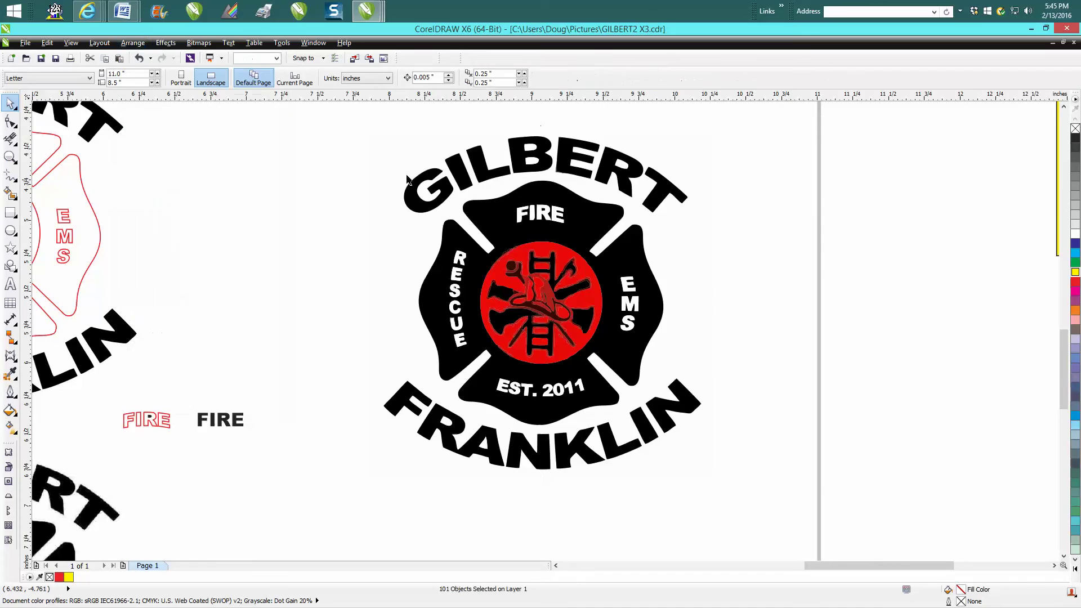
{"action": "left_click", "coordinate": [457, 180]}
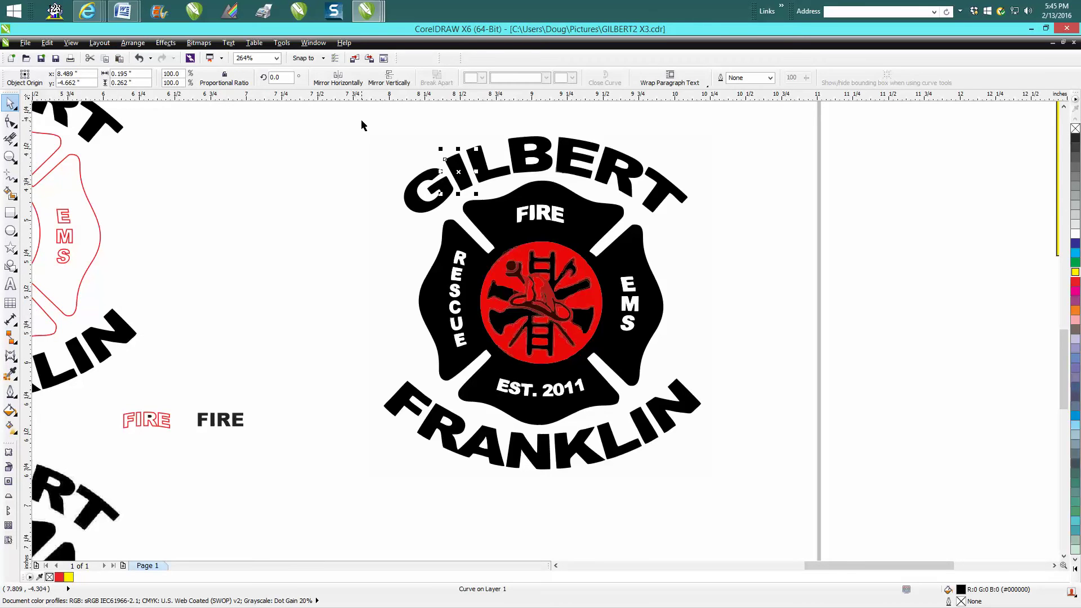
{"action": "left_click_drag", "start_coordinate": [367, 128], "coordinate": [712, 239]}
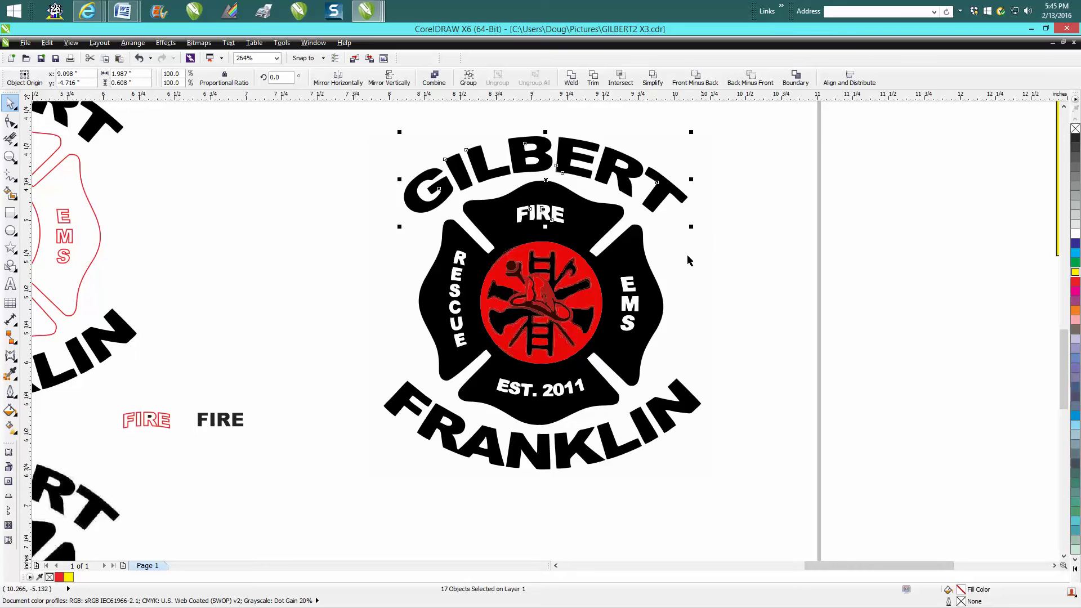
{"action": "left_click_drag", "start_coordinate": [366, 373], "coordinate": [731, 486]}
{"action": "left_click_drag", "start_coordinate": [643, 266], "coordinate": [965, 259]}
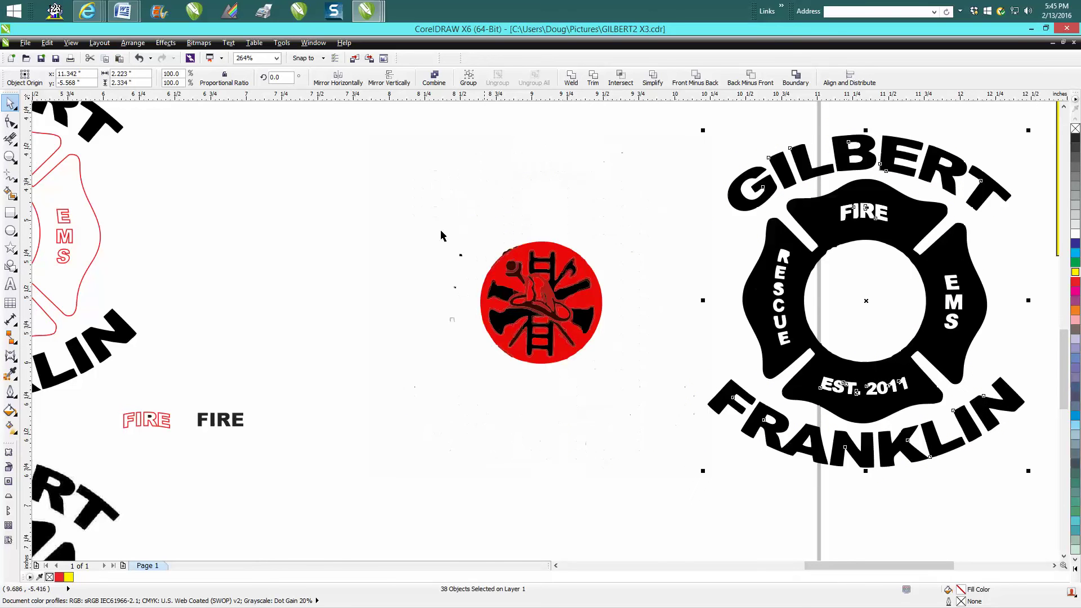
{"action": "left_click_drag", "start_coordinate": [441, 235], "coordinate": [379, 244]}
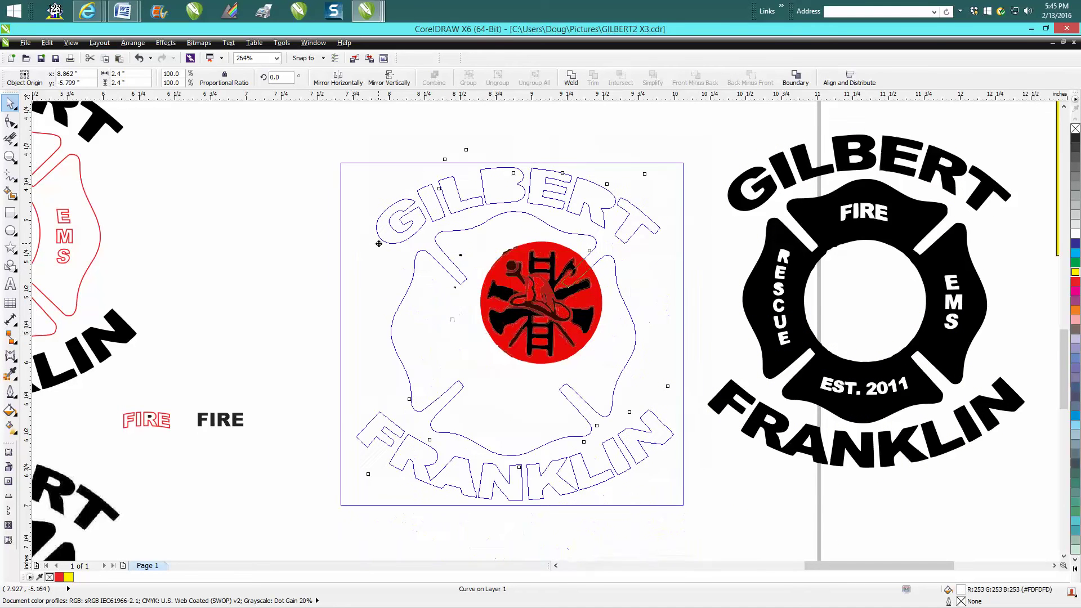
Step: Delete the outlined logo copy and the red centre emblem
{"action": "key", "text": "Delete"}
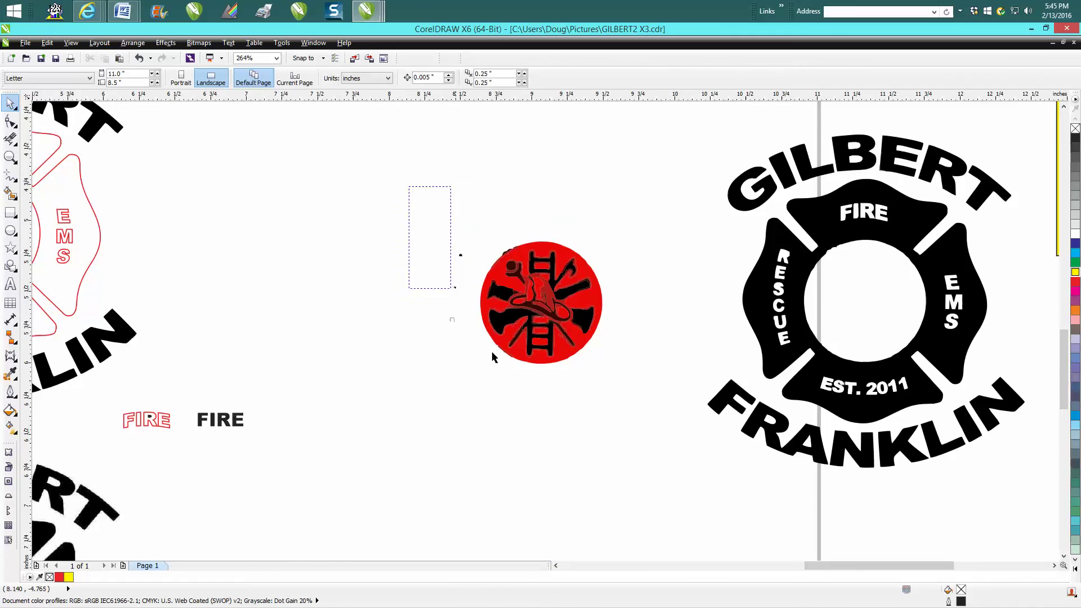
{"action": "left_click_drag", "start_coordinate": [491, 355], "coordinate": [622, 394]}
{"action": "key", "text": "Delete"}
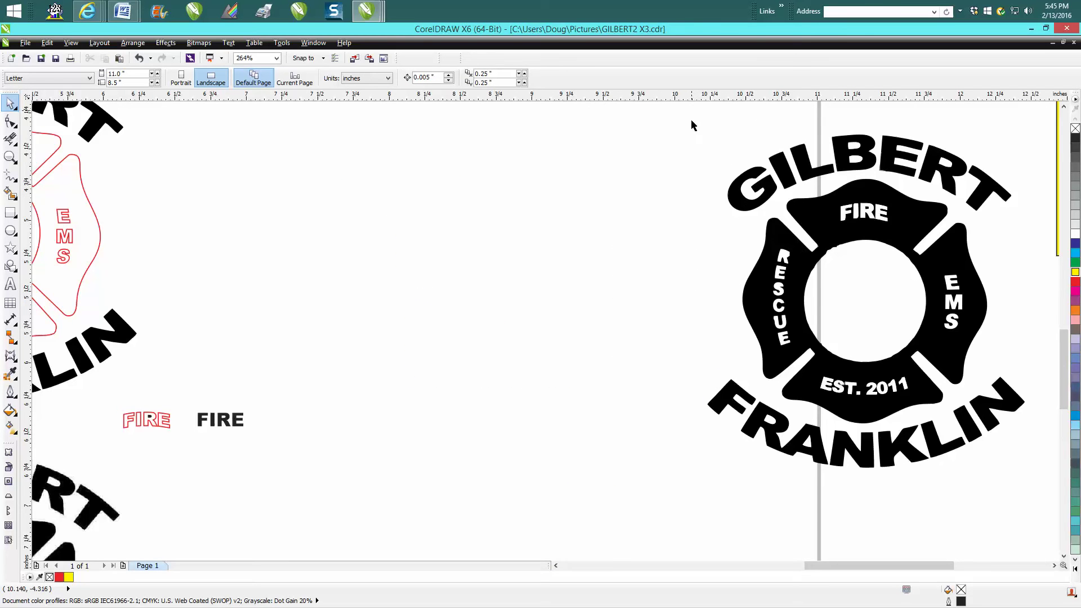
{"action": "left_click_drag", "start_coordinate": [691, 120], "coordinate": [977, 507]}
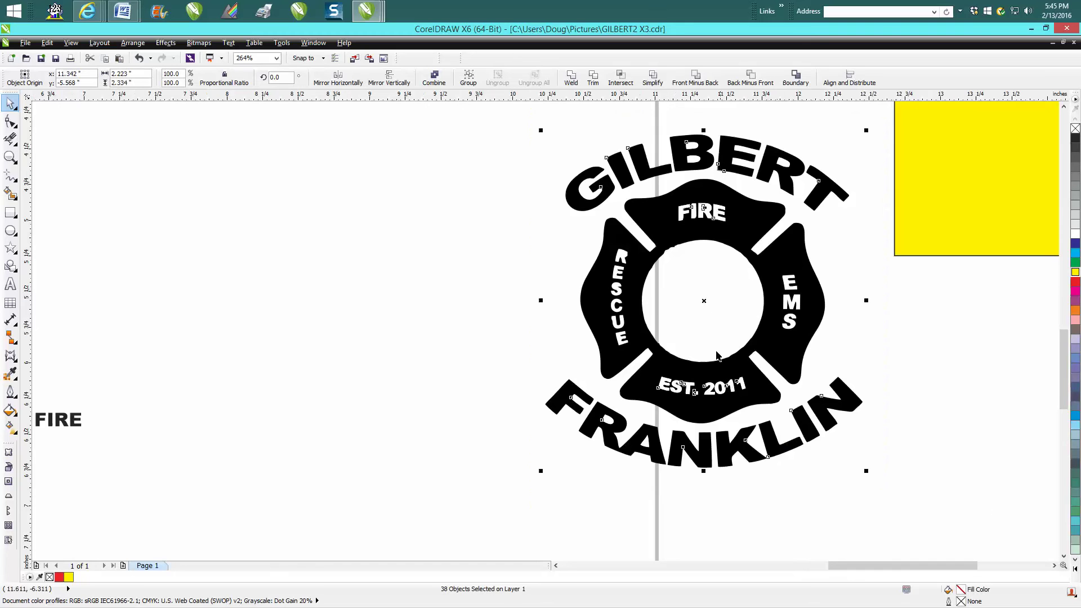
Step: Select the whole black badge and move it left onto the page
{"action": "left_click_drag", "start_coordinate": [700, 299], "coordinate": [415, 313]}
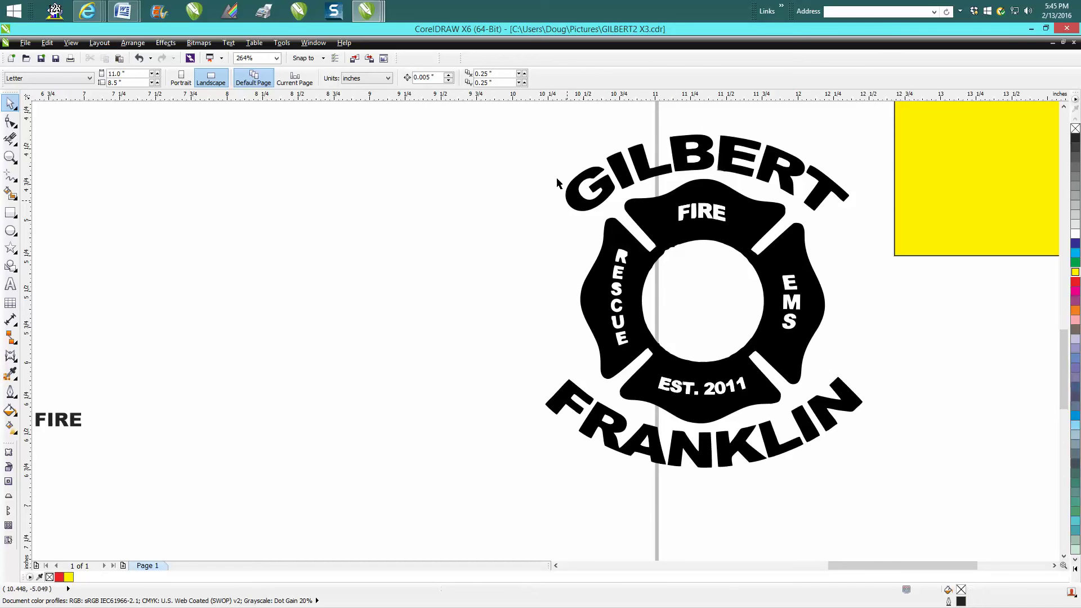
{"action": "left_click_drag", "start_coordinate": [523, 122], "coordinate": [898, 537]}
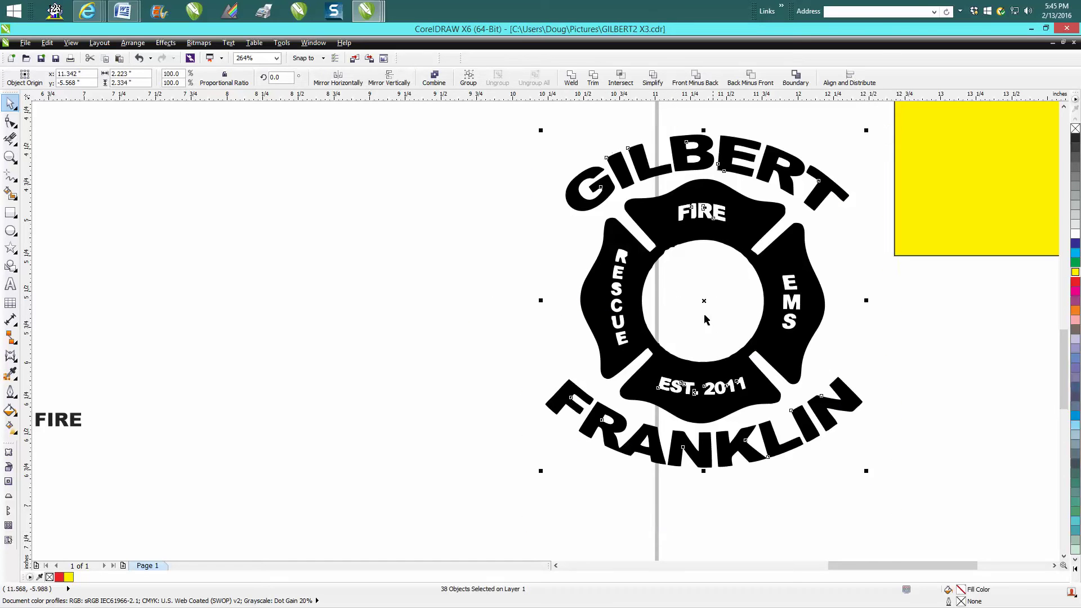
{"action": "left_click_drag", "start_coordinate": [700, 297], "coordinate": [417, 318]}
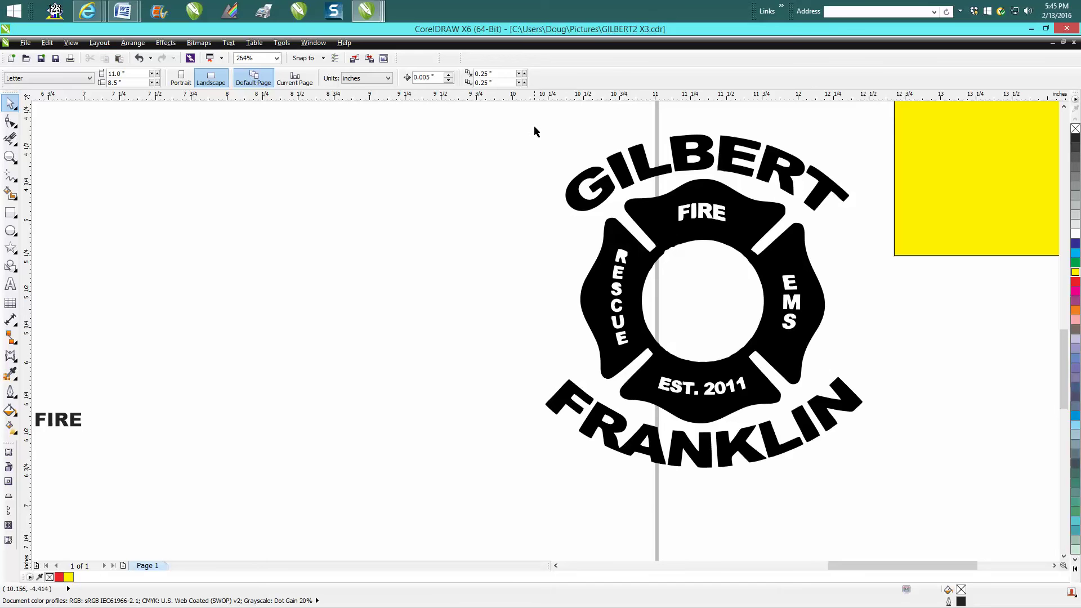
{"action": "left_click_drag", "start_coordinate": [534, 131], "coordinate": [907, 504]}
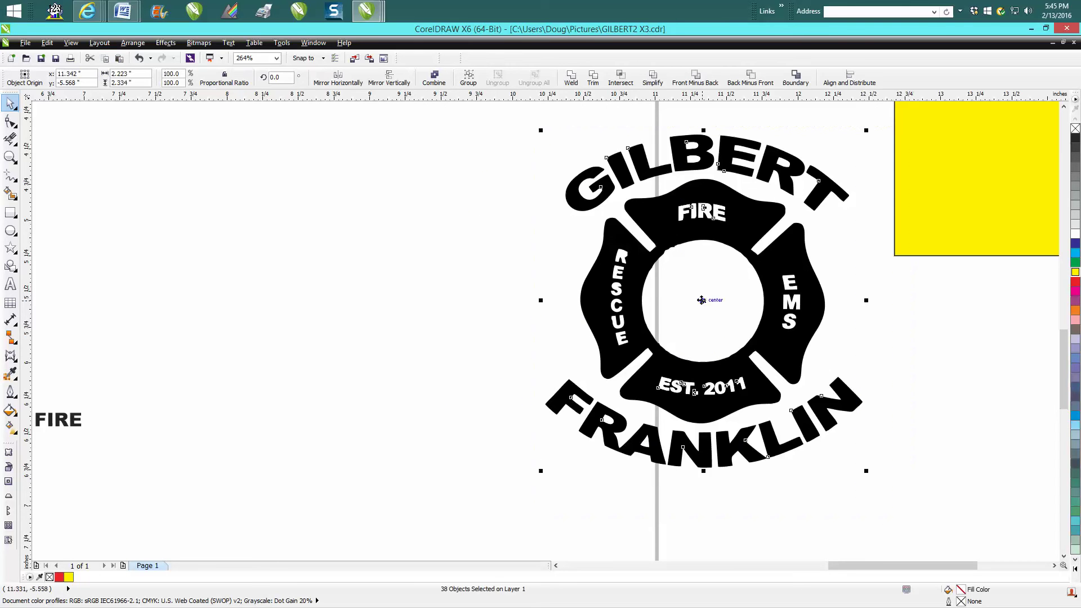
{"action": "left_click_drag", "start_coordinate": [700, 300], "coordinate": [386, 307]}
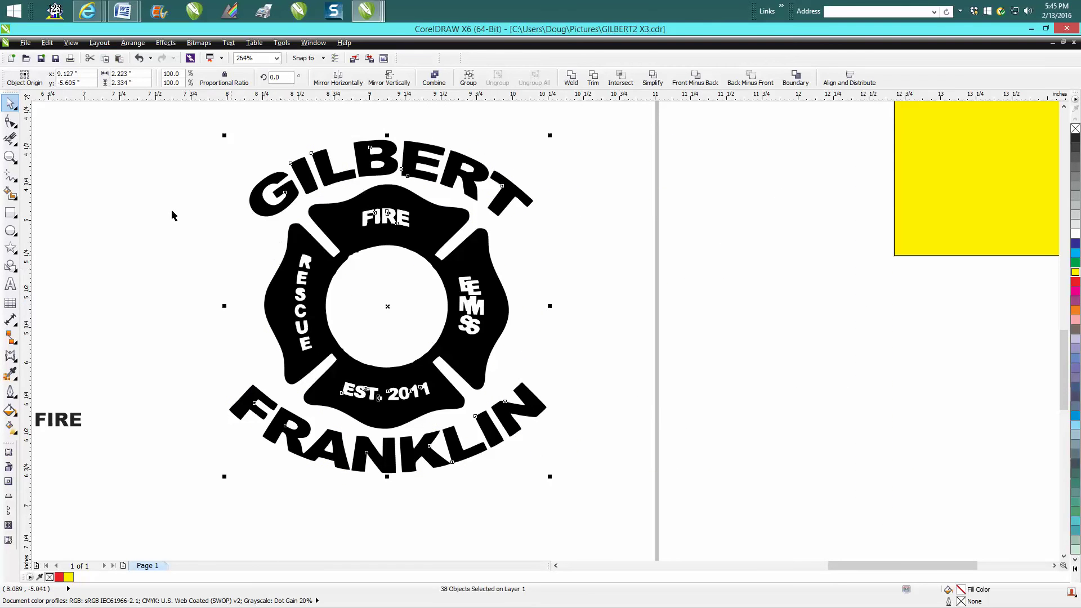
{"action": "left_click", "coordinate": [260, 223]}
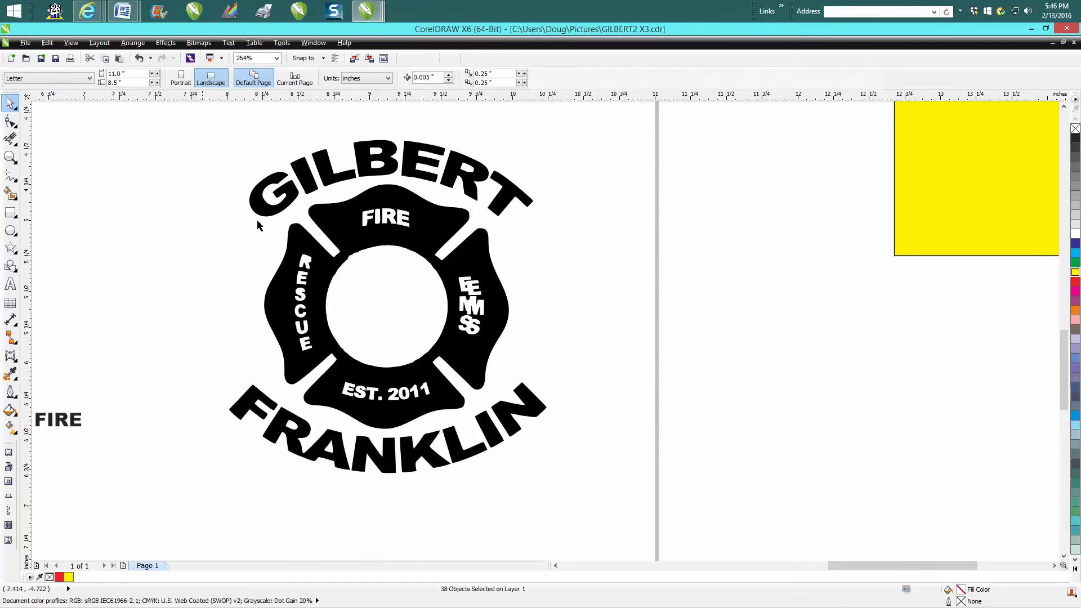
Step: Give the badge's cross shape no fill and a red outline
{"action": "left_click", "coordinate": [354, 241]}
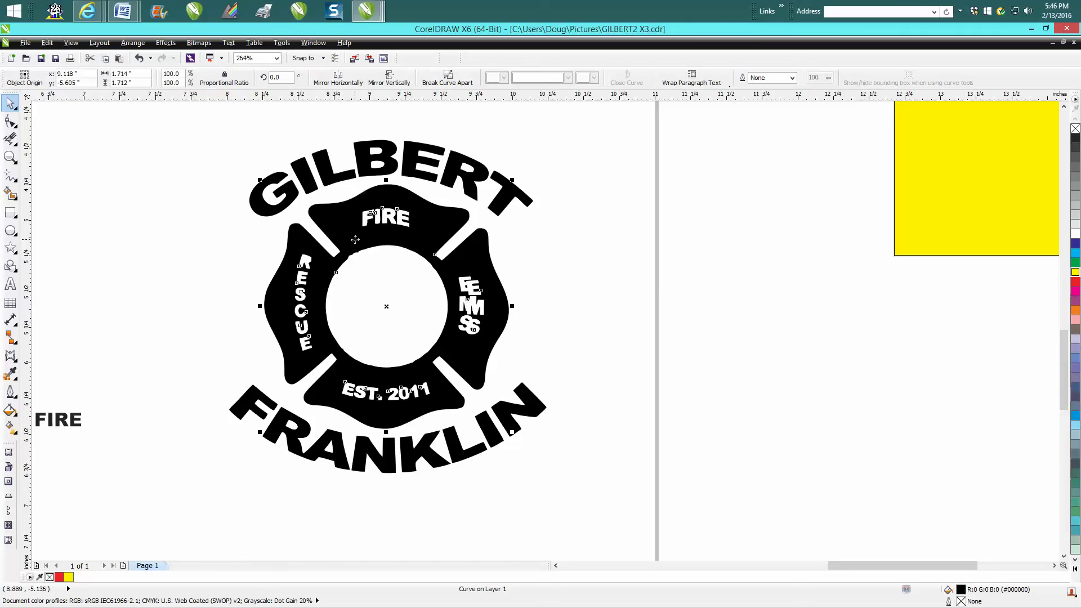
{"action": "left_click", "coordinate": [1075, 129]}
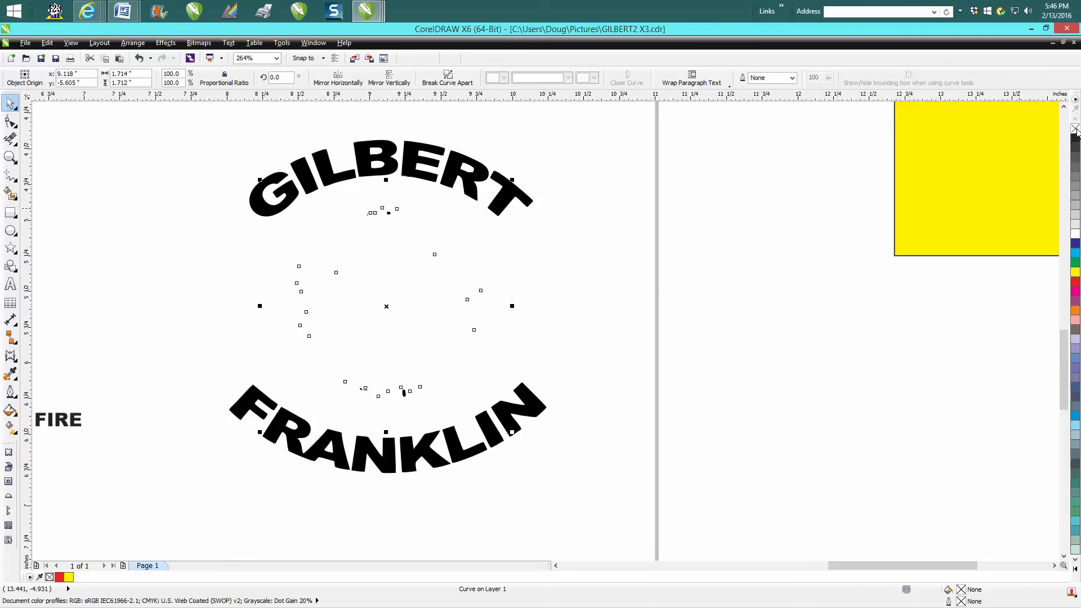
{"action": "right_click", "coordinate": [1074, 284]}
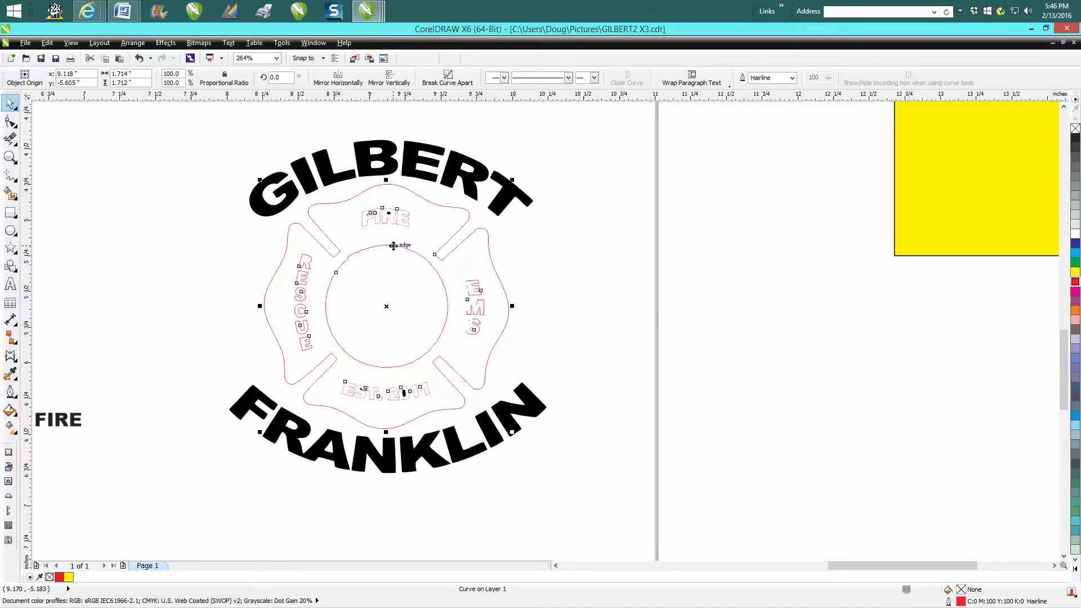
Step: Draw a circle right of the badge with the Ellipse tool, discarding two misdrawn ellipses
{"action": "left_click", "coordinate": [10, 230]}
{"action": "left_click_drag", "start_coordinate": [680, 246], "coordinate": [676, 272]}
{"action": "key", "text": "Delete"}
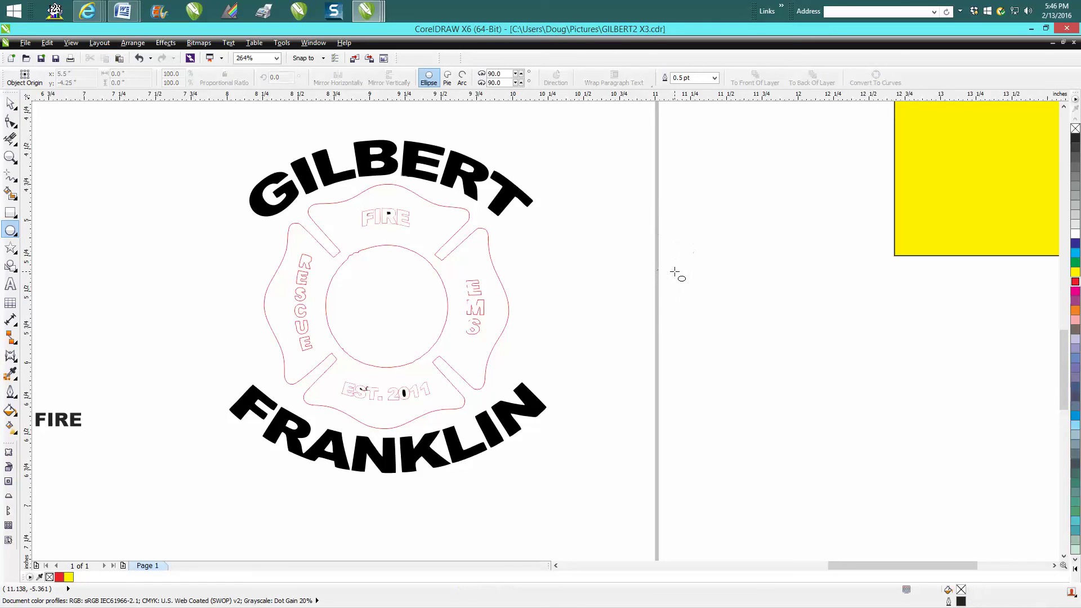
{"action": "left_click_drag", "start_coordinate": [766, 221], "coordinate": [685, 283]}
{"action": "key", "text": "Delete"}
{"action": "left_click_drag", "start_coordinate": [806, 217], "coordinate": [684, 349]}
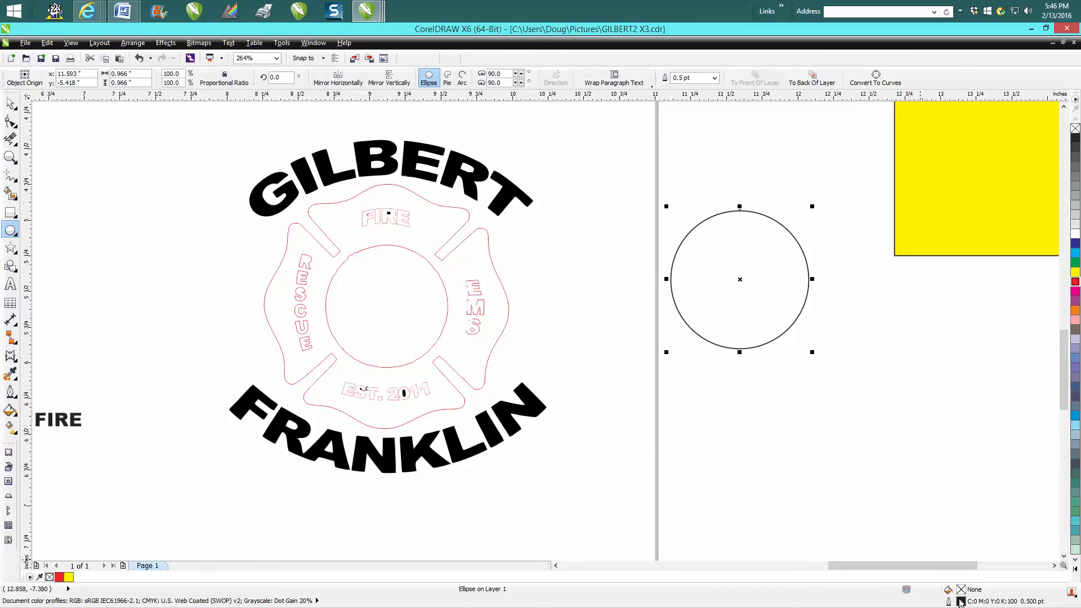
Step: Set the circle's outline to a red Hairline in Outline Pen
{"action": "double_click", "coordinate": [961, 601]}
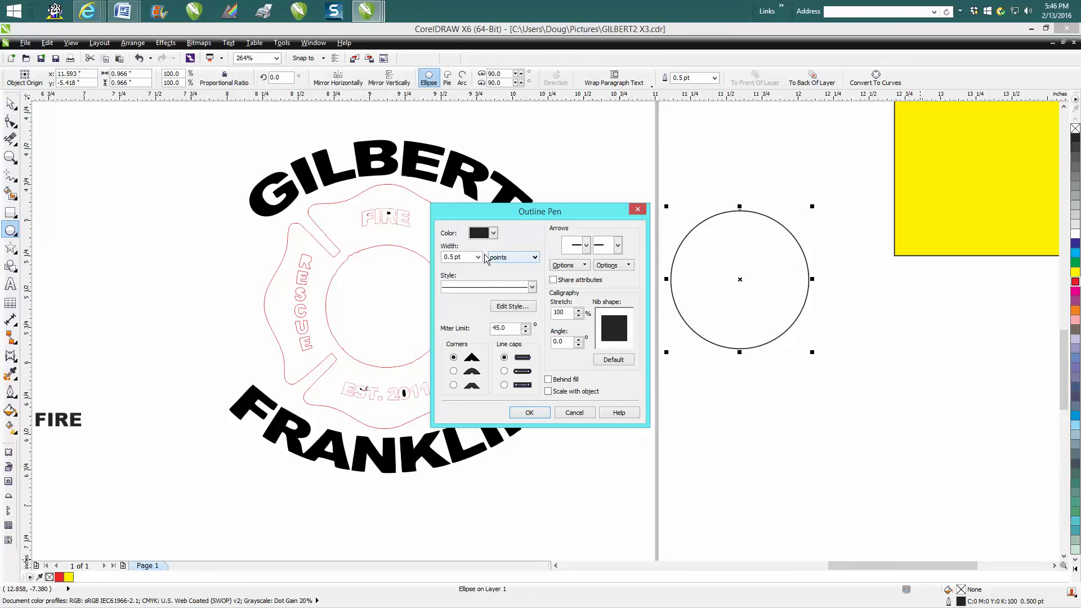
{"action": "left_click", "coordinate": [479, 257]}
{"action": "left_click", "coordinate": [459, 265]}
{"action": "left_click", "coordinate": [494, 232]}
{"action": "left_click", "coordinate": [496, 265]}
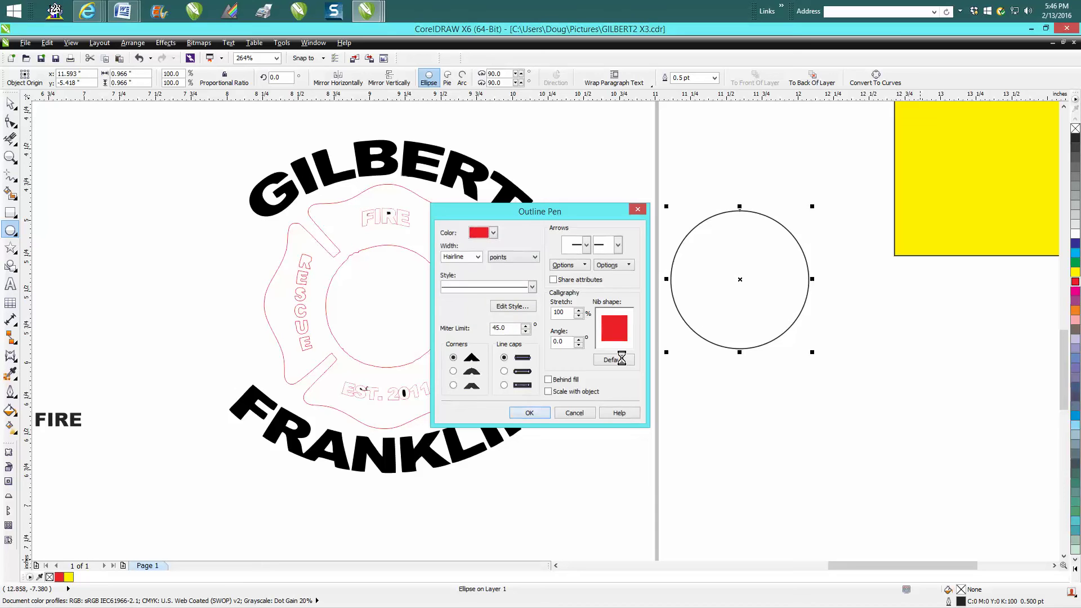
{"action": "key", "text": "Return"}
Step: Move the circle onto the badge's central ring and shrink it to fit inside
{"action": "left_click_drag", "start_coordinate": [742, 279], "coordinate": [386, 307]}
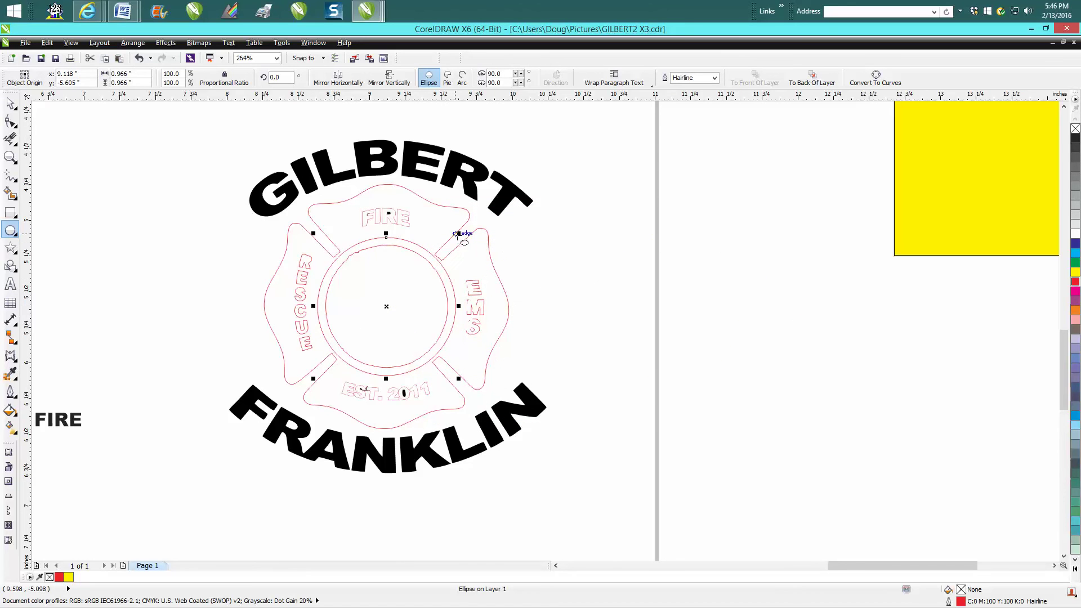
{"action": "left_click_drag", "start_coordinate": [457, 233], "coordinate": [436, 254]}
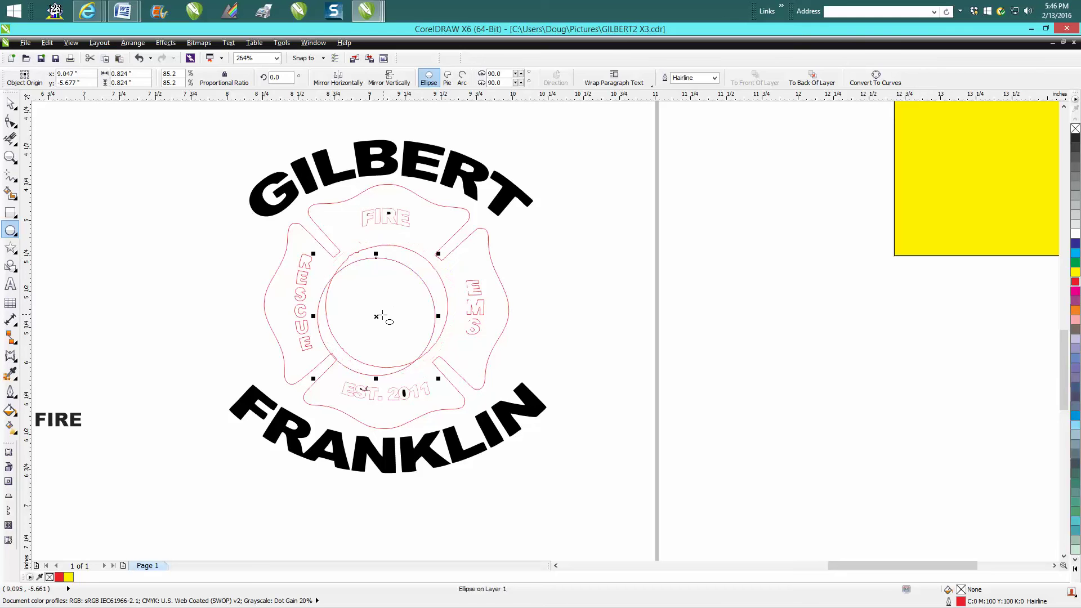
{"action": "left_click_drag", "start_coordinate": [386, 316], "coordinate": [375, 306]}
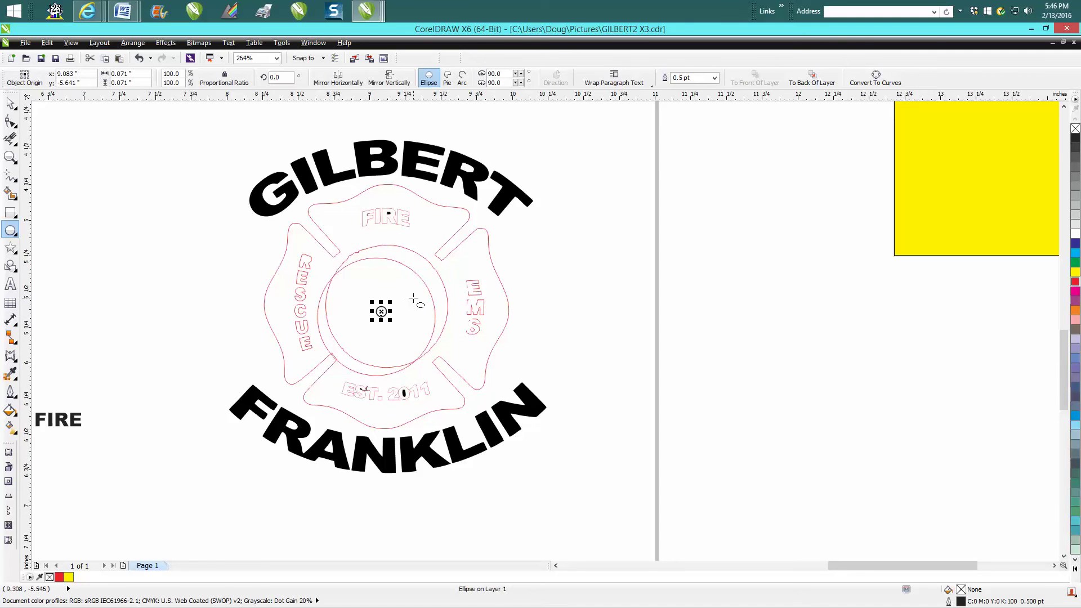
{"action": "key", "text": "Delete"}
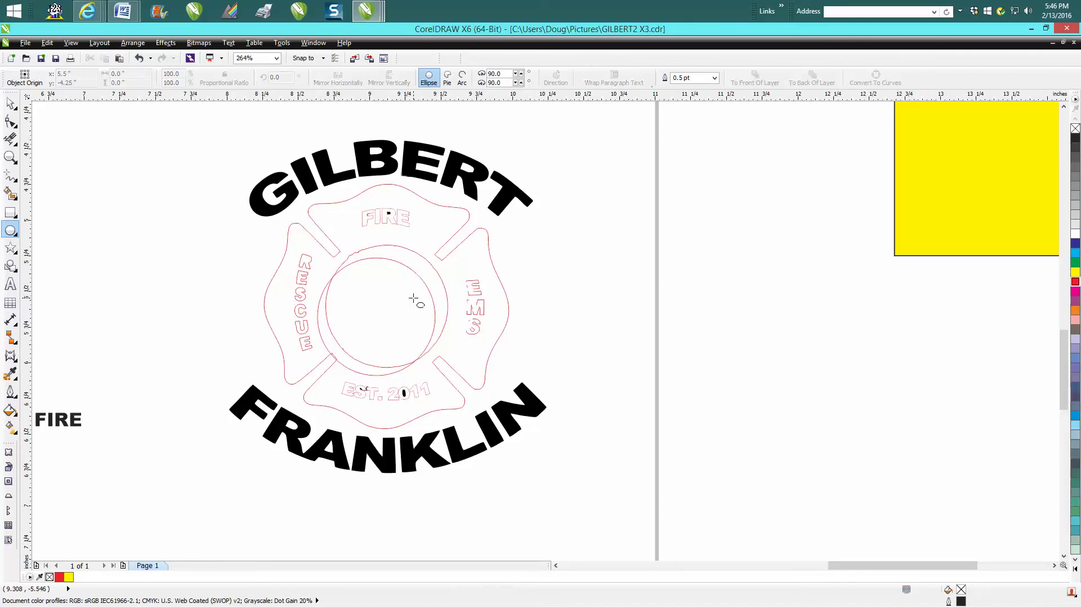
Step: Zoom out and move the four older badges off the left side of the page
{"action": "left_click", "coordinate": [10, 103]}
{"action": "scroll", "coordinate": [164, 203], "scroll_direction": "down", "scroll_amount": 4}
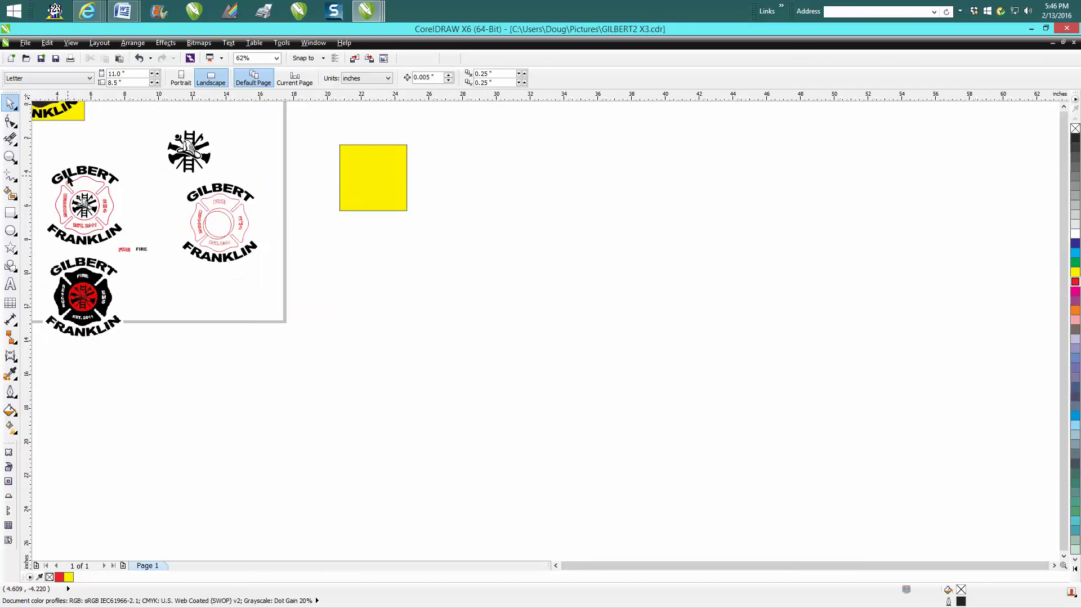
{"action": "scroll", "coordinate": [70, 181], "scroll_direction": "down", "scroll_amount": 2}
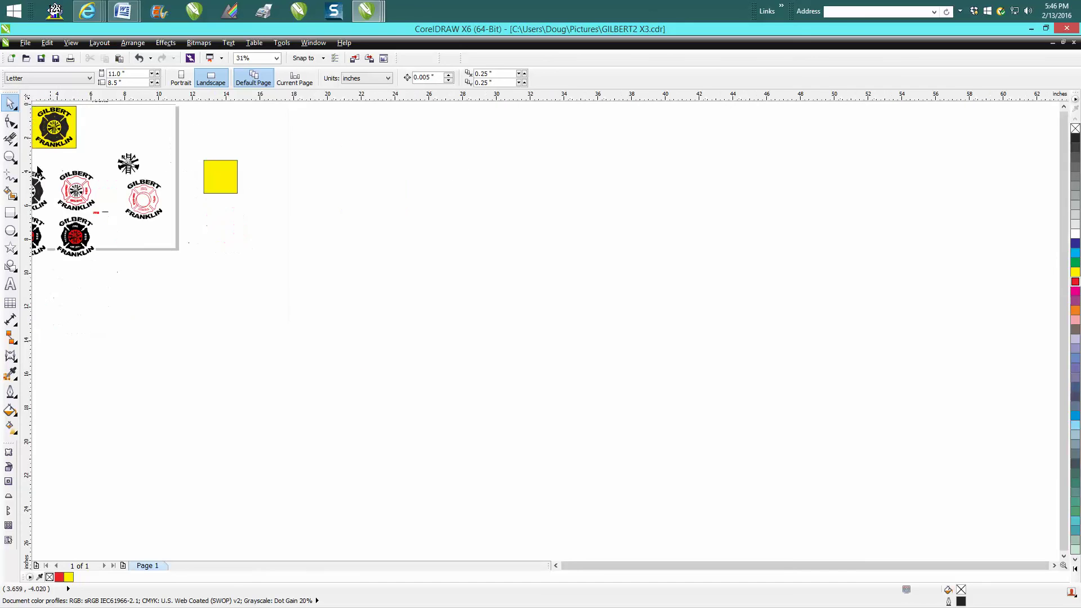
{"action": "left_click", "coordinate": [557, 566]}
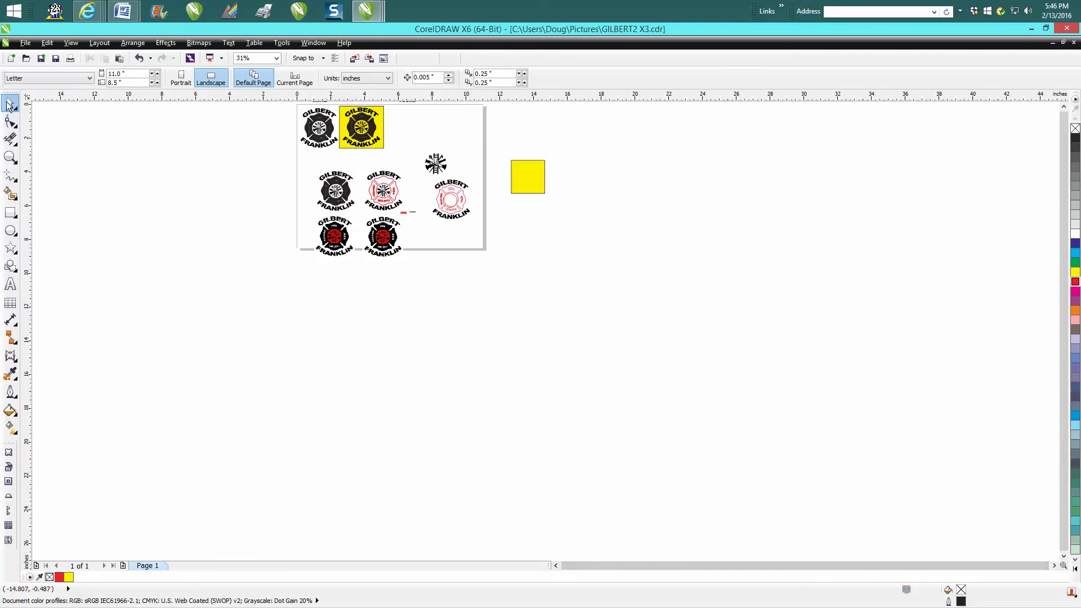
{"action": "left_click_drag", "start_coordinate": [287, 150], "coordinate": [421, 274]}
{"action": "left_click_drag", "start_coordinate": [344, 212], "coordinate": [251, 210]}
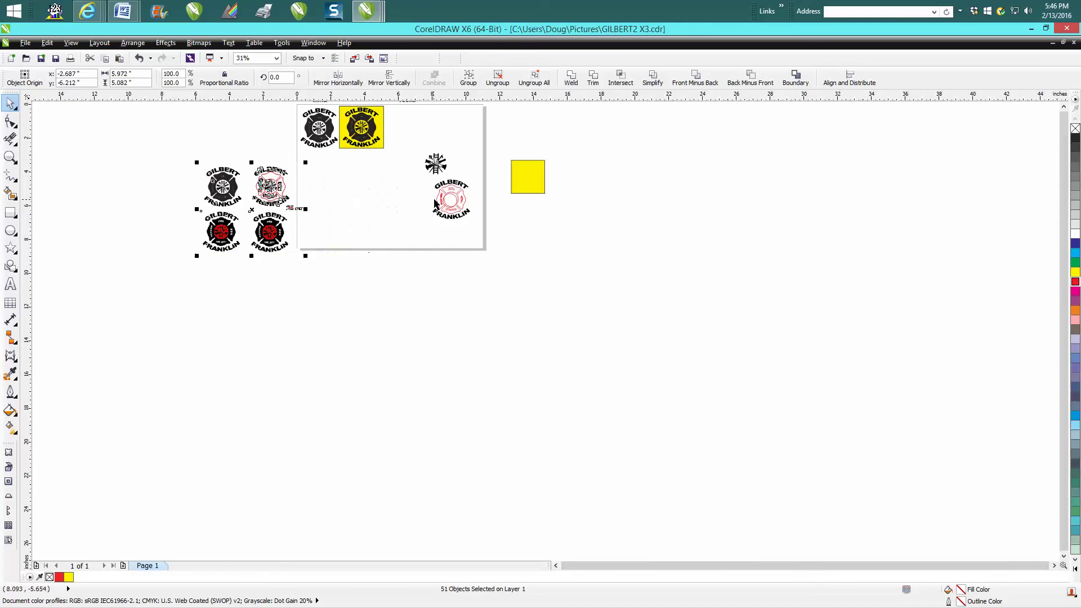
Step: Undo an accidental move of the outlined badge and zoom in on it
{"action": "left_click_drag", "start_coordinate": [461, 228], "coordinate": [487, 231]}
{"action": "key", "text": "ctrl+z"}
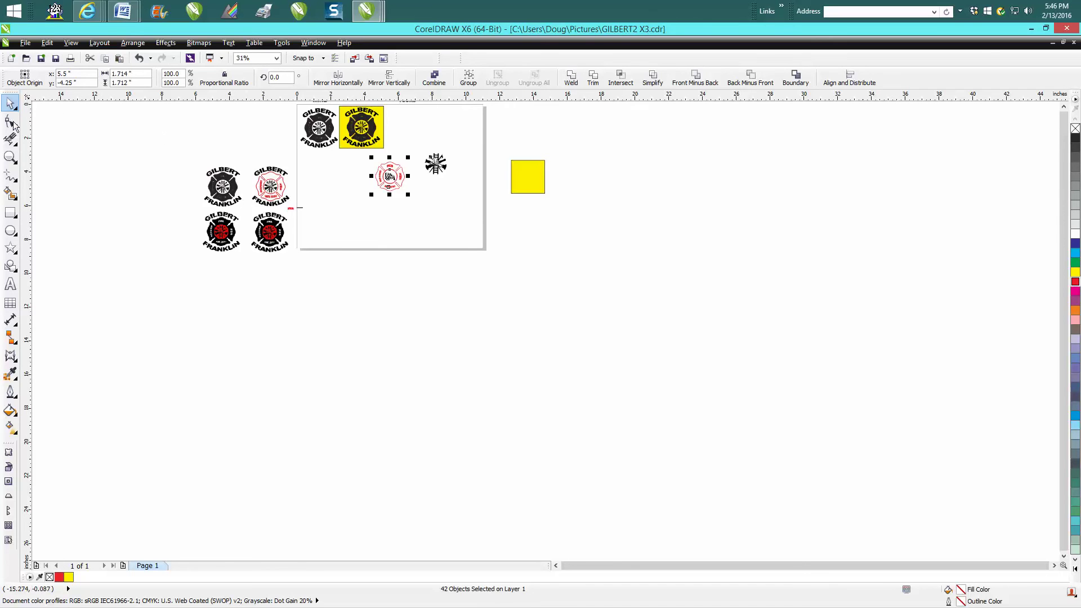
{"action": "left_click", "coordinate": [10, 157]}
{"action": "left_click_drag", "start_coordinate": [364, 155], "coordinate": [445, 220]}
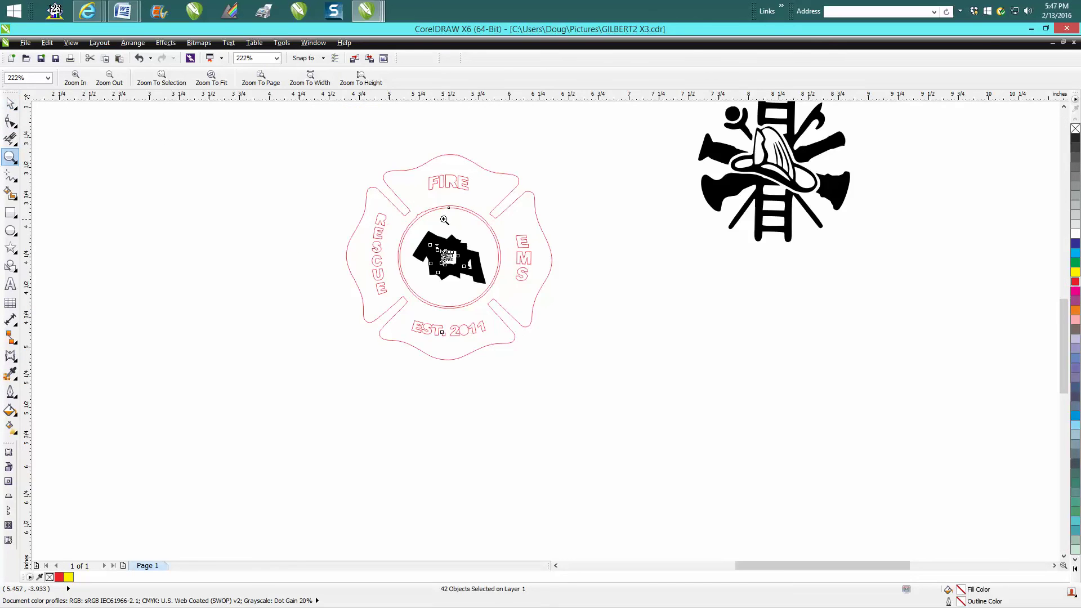
Step: Undo the badge's last move and pull the centre circle out of the badge
{"action": "left_click", "coordinate": [10, 103]}
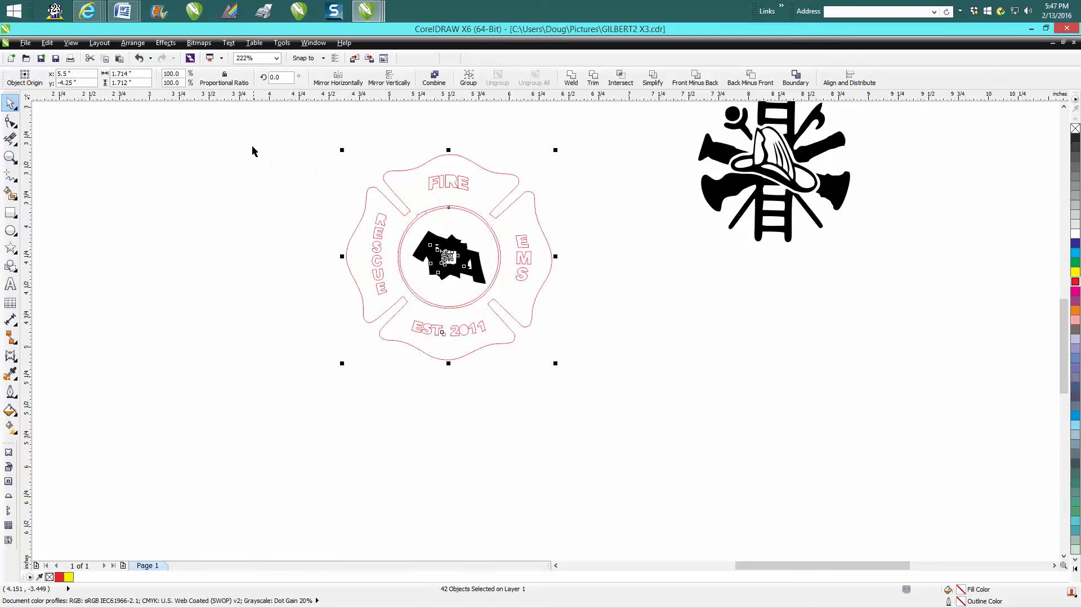
{"action": "left_click", "coordinate": [139, 58]}
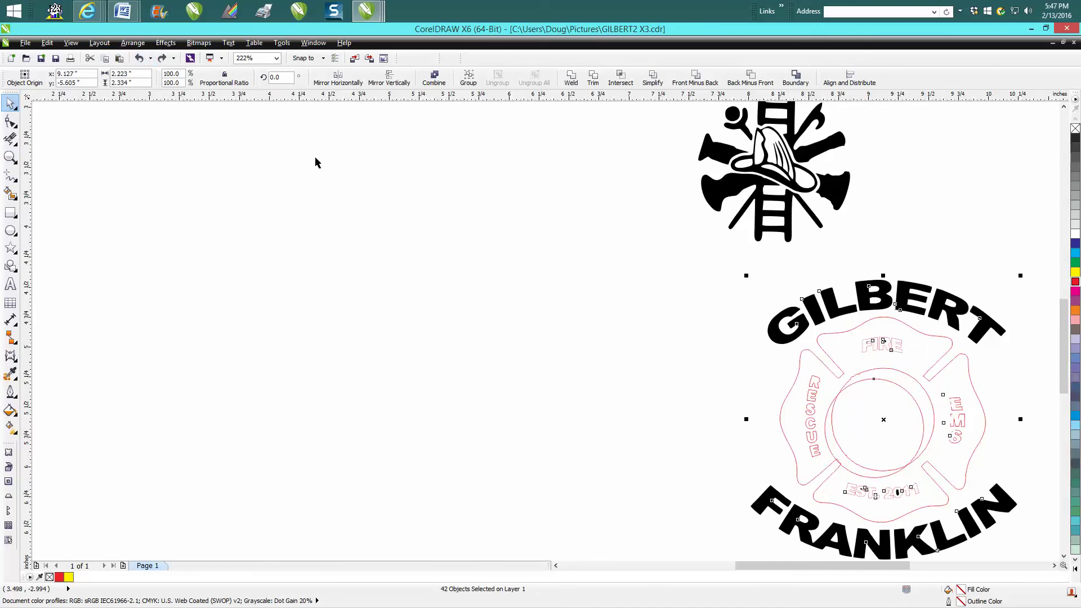
{"action": "scroll", "coordinate": [313, 161], "scroll_direction": "down", "scroll_amount": 3}
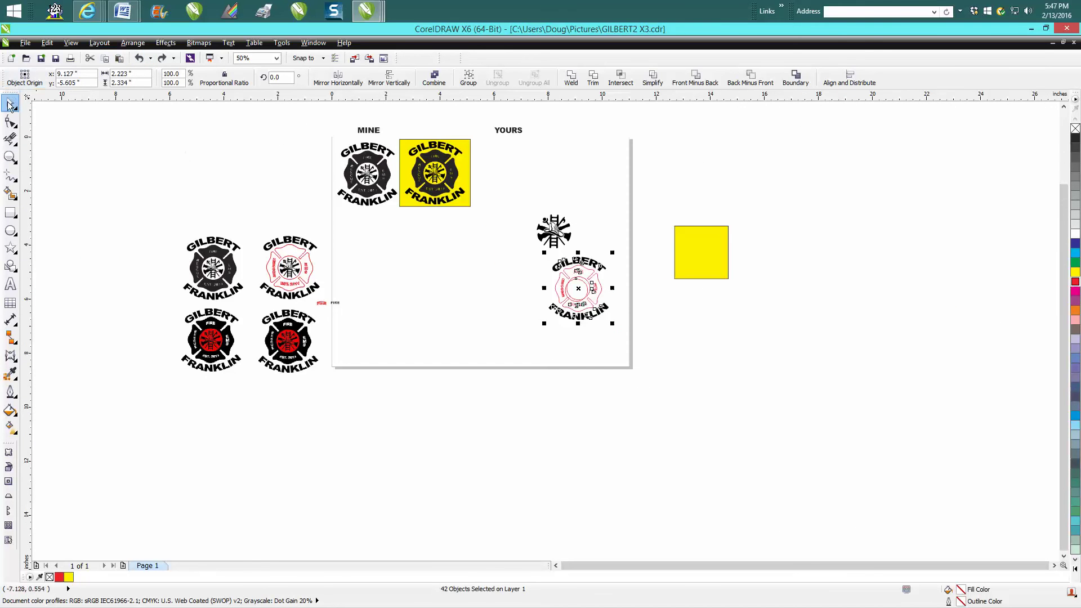
{"action": "left_click", "coordinate": [604, 242]}
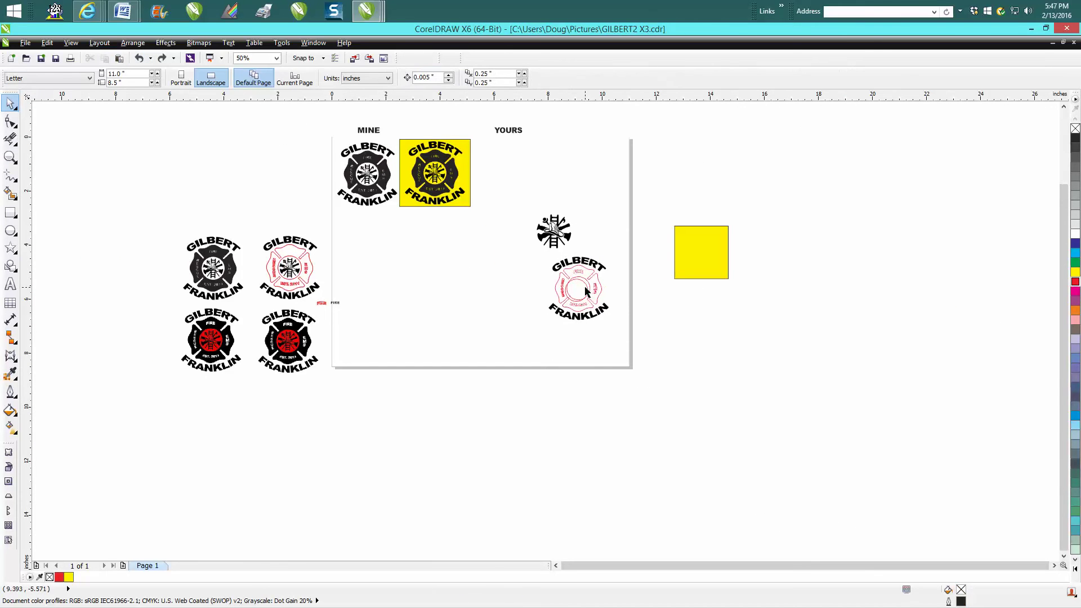
{"action": "left_click_drag", "start_coordinate": [586, 291], "coordinate": [642, 202]}
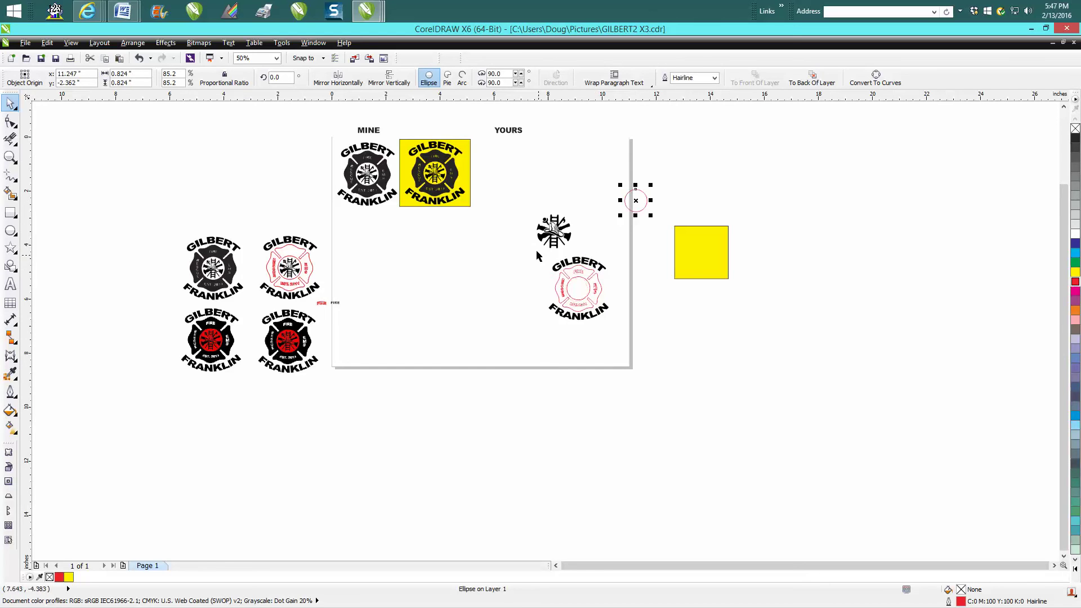
Step: Group the 41 remaining badge parts and centre both the group and inner circle on the page
{"action": "left_click_drag", "start_coordinate": [536, 252], "coordinate": [632, 338]}
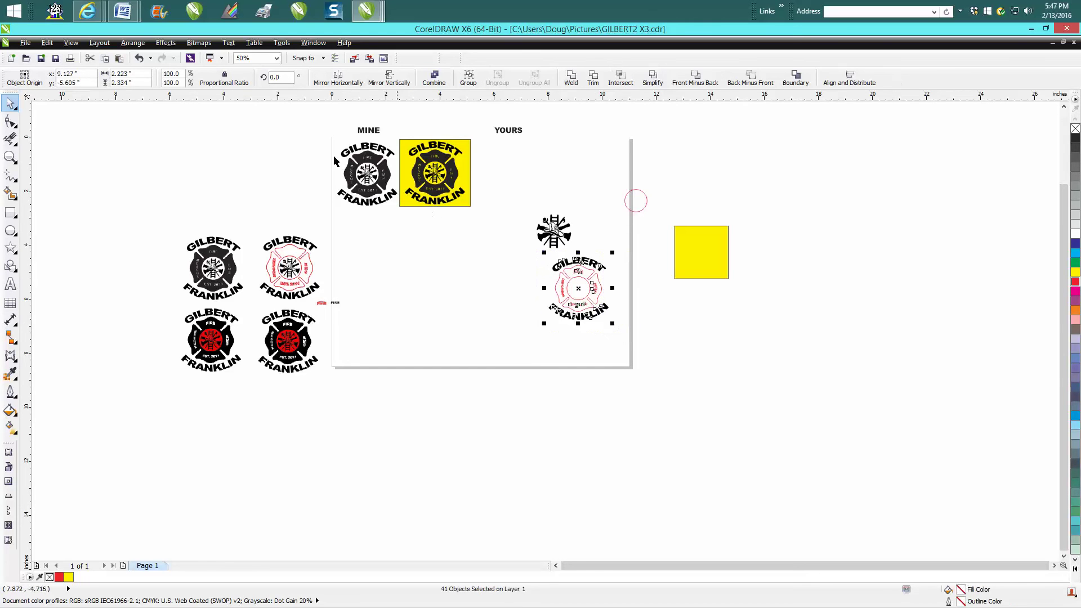
{"action": "left_click", "coordinate": [134, 43]}
{"action": "left_click", "coordinate": [159, 157]}
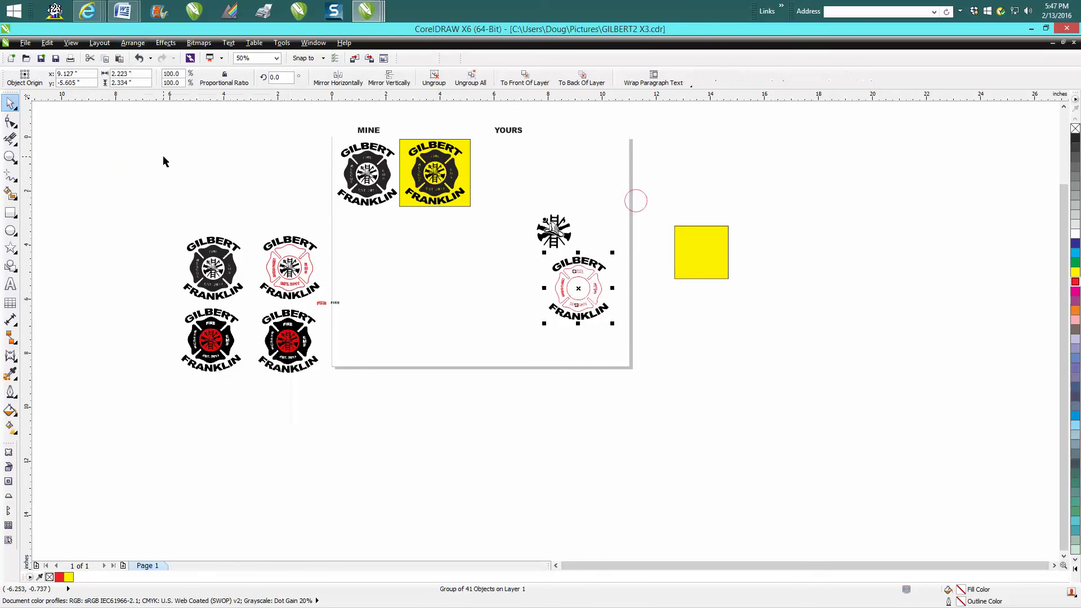
{"action": "key", "text": "p"}
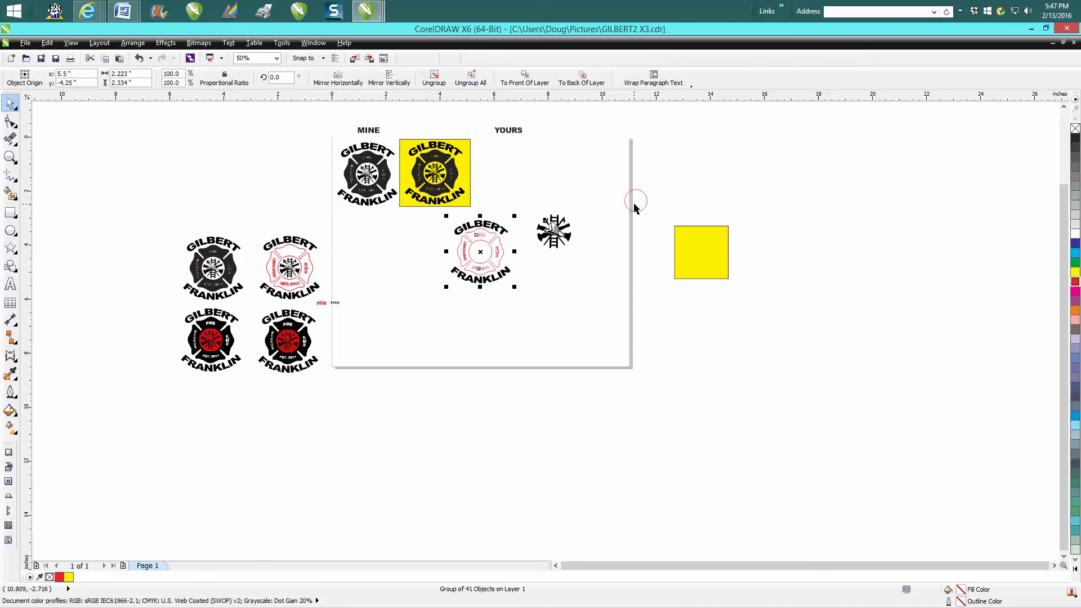
{"action": "key", "text": "Tab"}
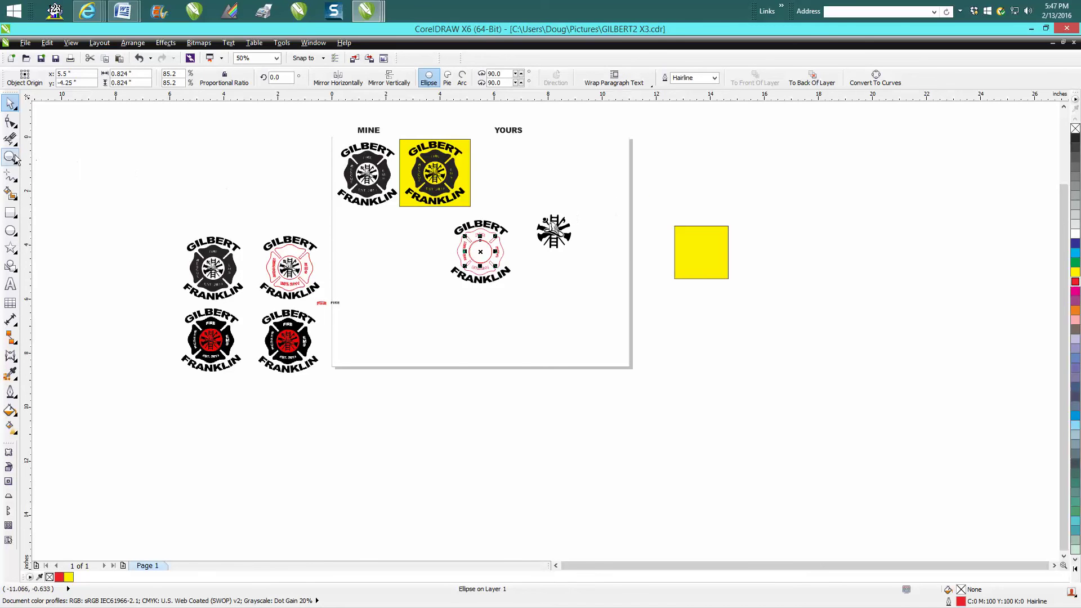
{"action": "left_click", "coordinate": [10, 158]}
Step: Enlarge the inner circle to 0.858" and set the nudge distance to 0.5"
{"action": "left_click_drag", "start_coordinate": [453, 223], "coordinate": [547, 312]}
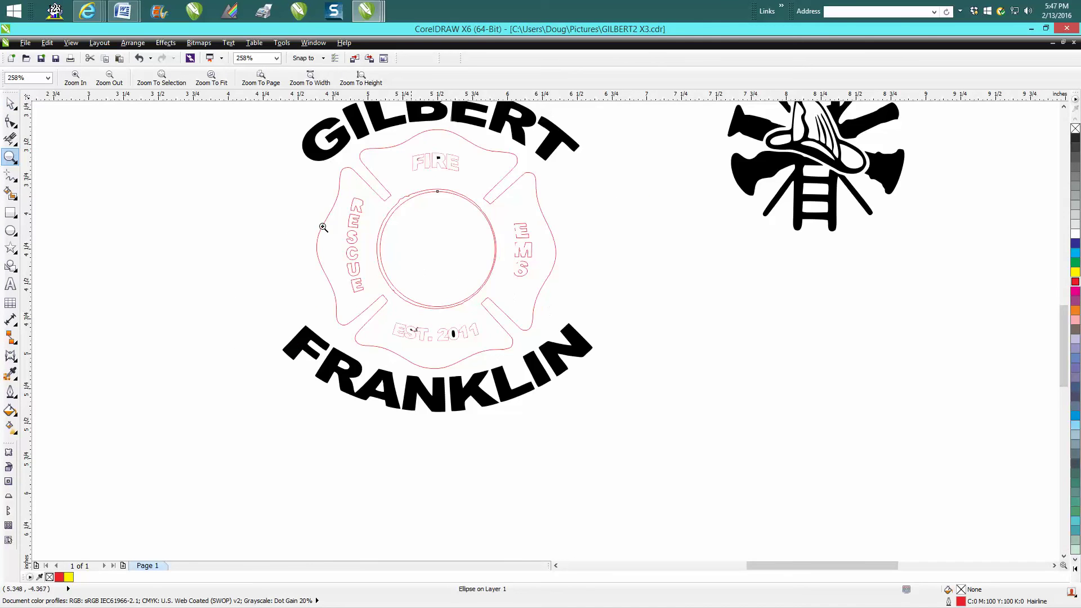
{"action": "key", "text": "space"}
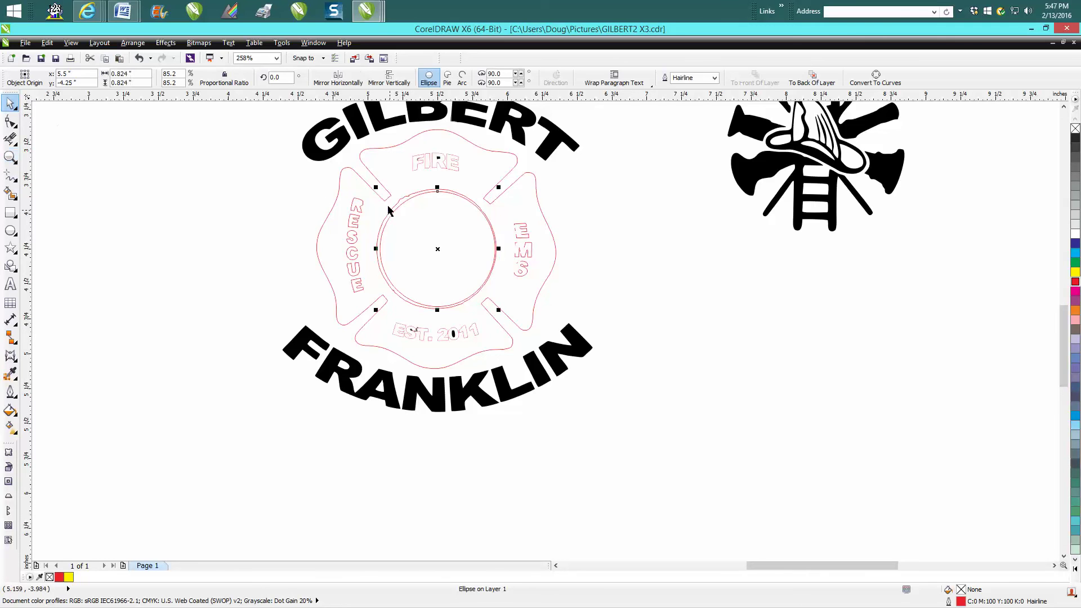
{"action": "left_click_drag", "start_coordinate": [374, 187], "coordinate": [372, 185]}
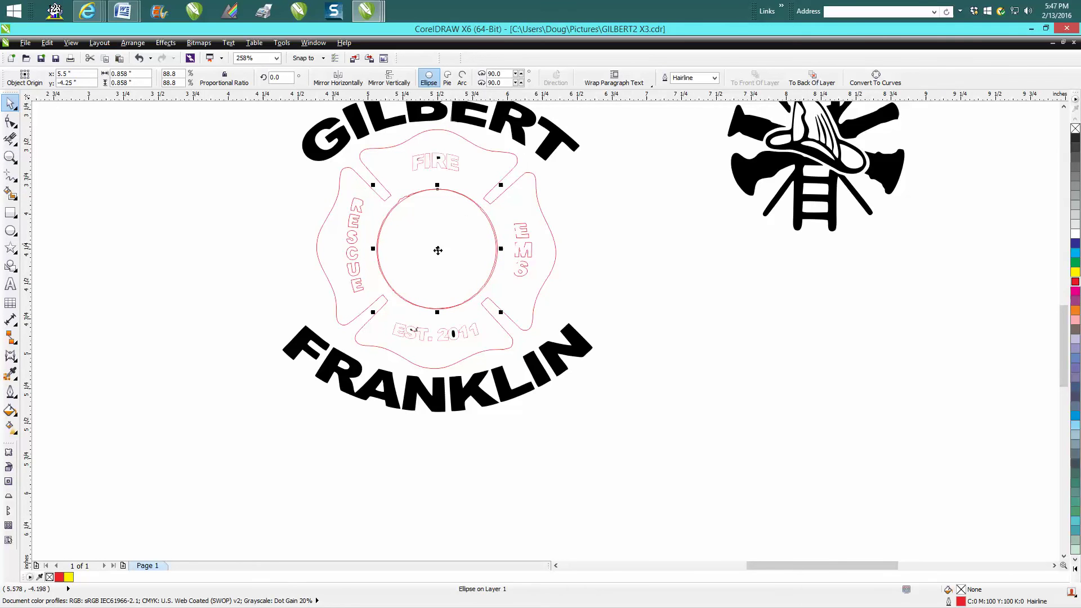
{"action": "left_click", "coordinate": [650, 237]}
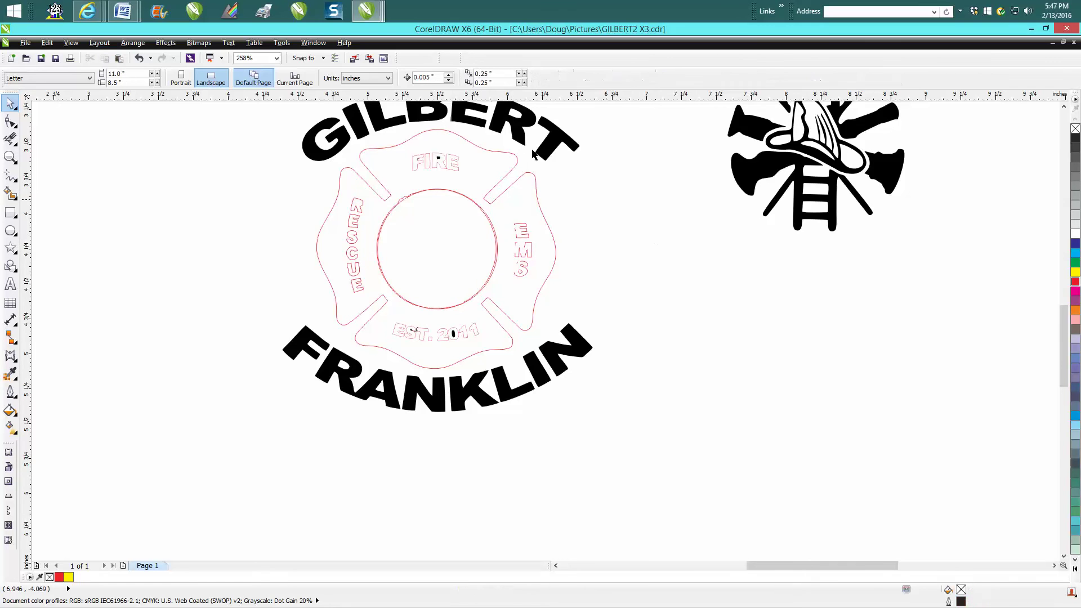
{"action": "double_click", "coordinate": [440, 81]}
{"action": "key", "text": "BackSpace"}
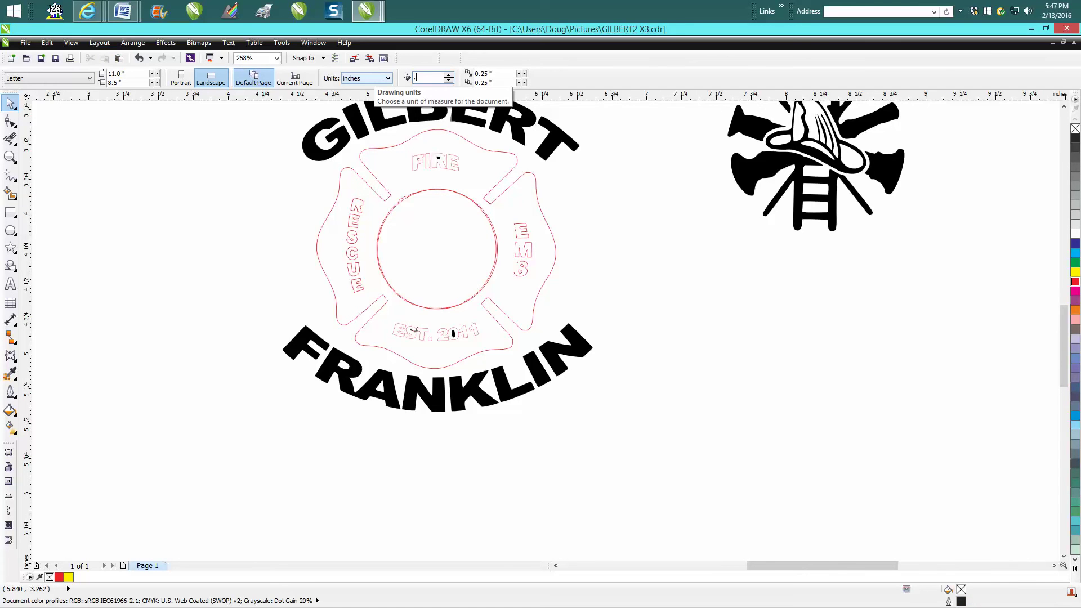
{"action": "type", "text": ".5"}
Step: Nudge the circle aside, delete the badge's old inner ring, and nudge the circle back to centre
{"action": "left_click", "coordinate": [438, 190]}
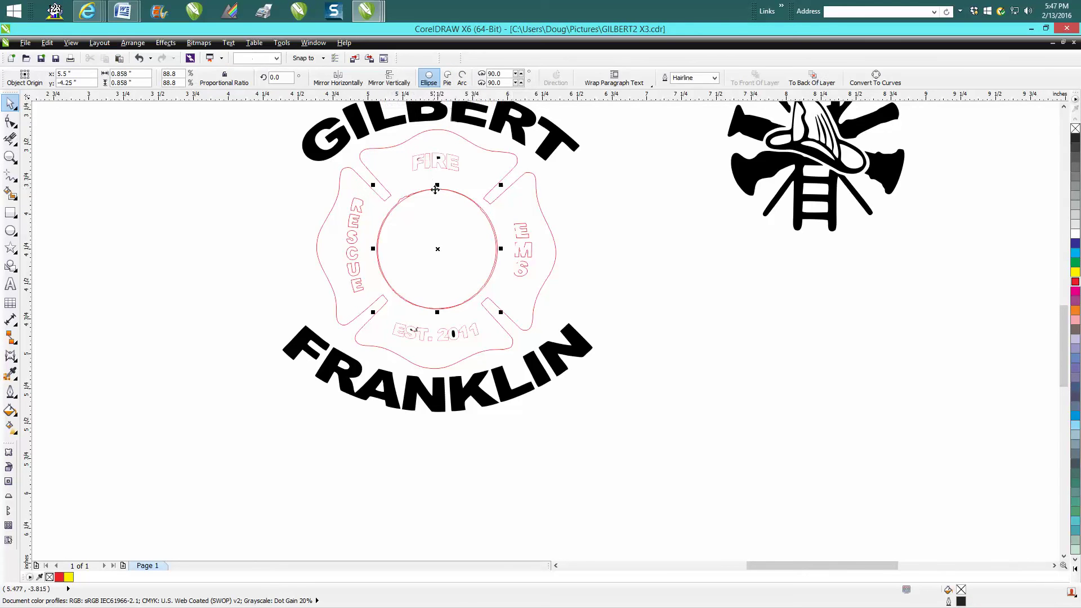
{"action": "key", "text": "Right"}
{"action": "key", "text": "Right"}
{"action": "key", "text": "Right"}
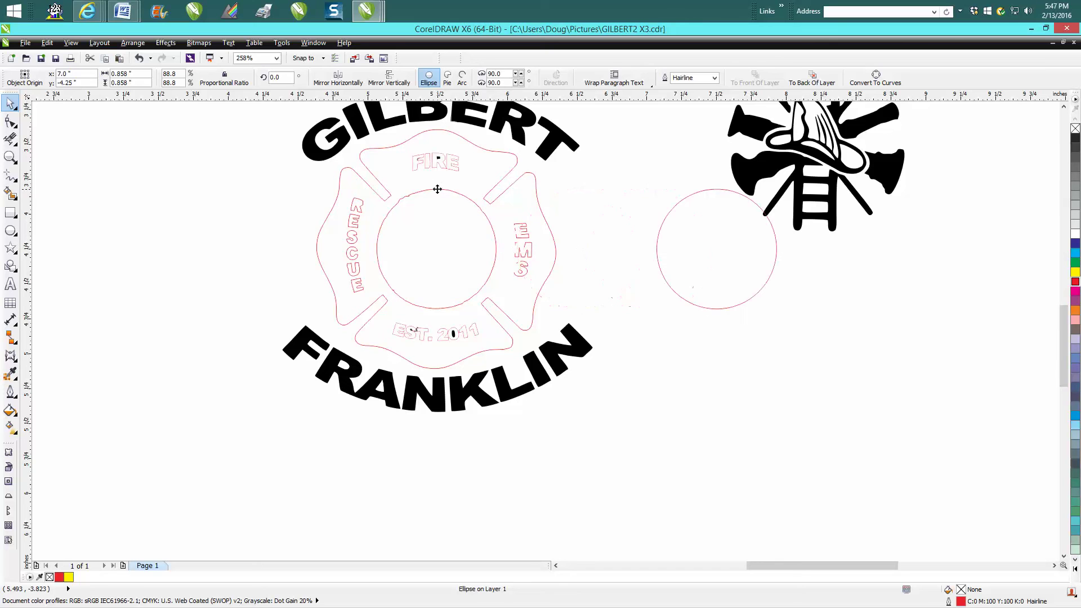
{"action": "left_click", "coordinate": [10, 139]}
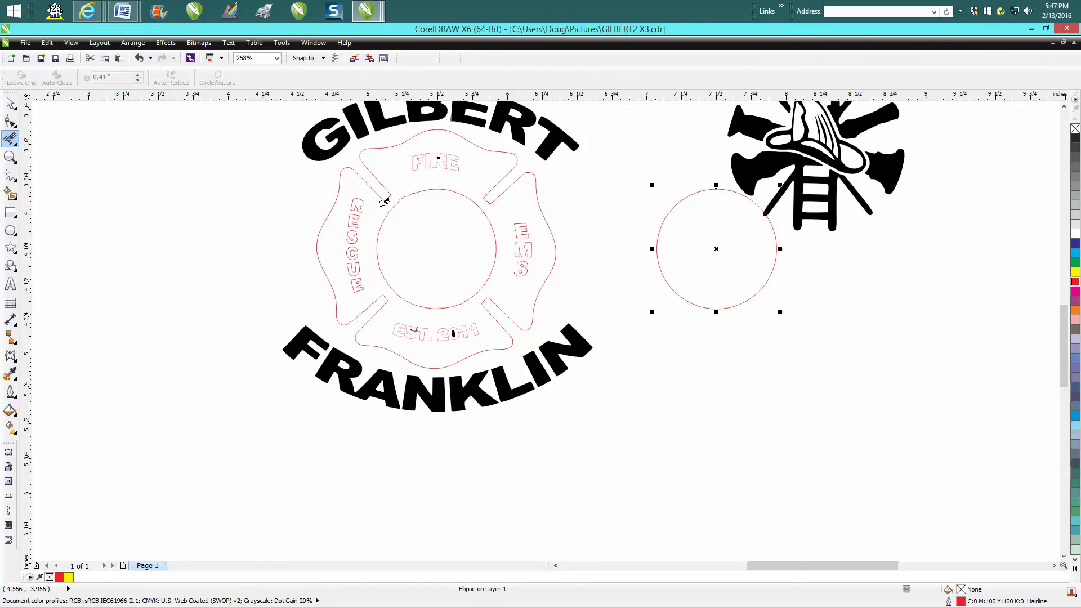
{"action": "left_click", "coordinate": [397, 195]}
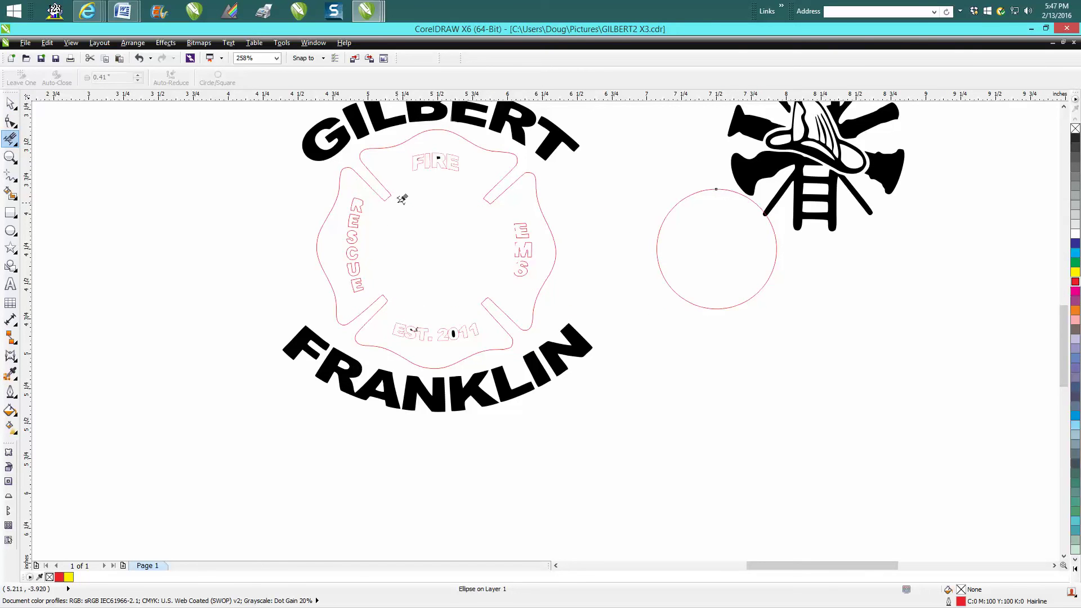
{"action": "left_click", "coordinate": [10, 103]}
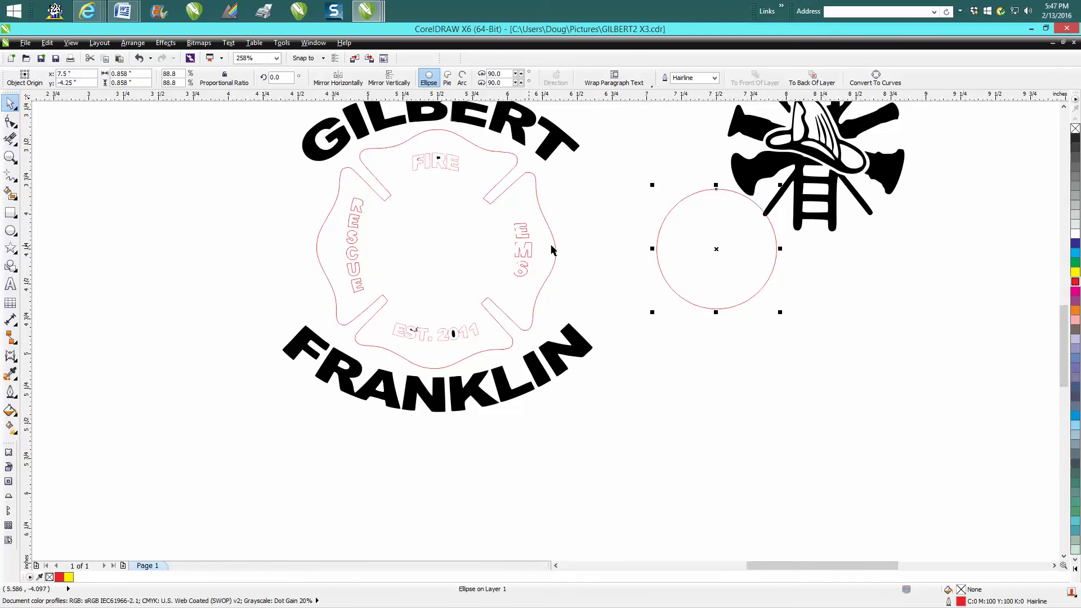
{"action": "key", "text": "Left"}
{"action": "key", "text": "Left"}
{"action": "key", "text": "Left"}
{"action": "key", "text": "Left"}
{"action": "key", "text": "Left"}
{"action": "key", "text": "Left"}
{"action": "key", "text": "Left"}
{"action": "key", "text": "Left"}
{"action": "key", "text": "Left"}
{"action": "key", "text": "Left"}
{"action": "key", "text": "Left"}
{"action": "key", "text": "Left"}
{"action": "key", "text": "Left"}
{"action": "key", "text": "Left"}
{"action": "key", "text": "Left"}
{"action": "key", "text": "Left"}
{"action": "key", "text": "Left"}
{"action": "key", "text": "Left"}
{"action": "key", "text": "Left"}
{"action": "key", "text": "Left"}
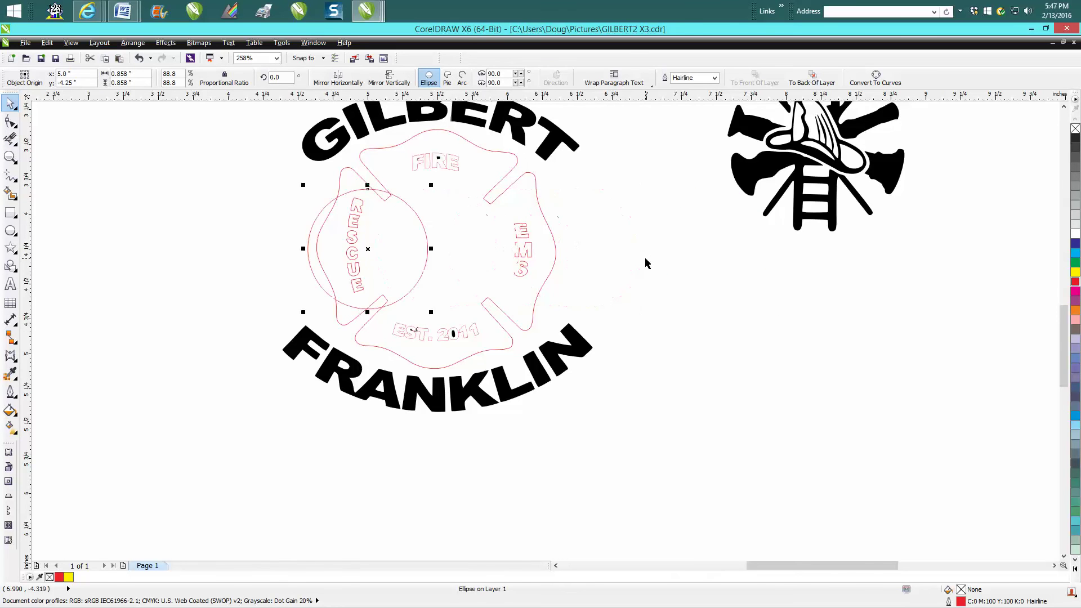
{"action": "key", "text": "Right"}
{"action": "key", "text": "Right"}
{"action": "key", "text": "Right"}
{"action": "key", "text": "Right"}
{"action": "key", "text": "Right"}
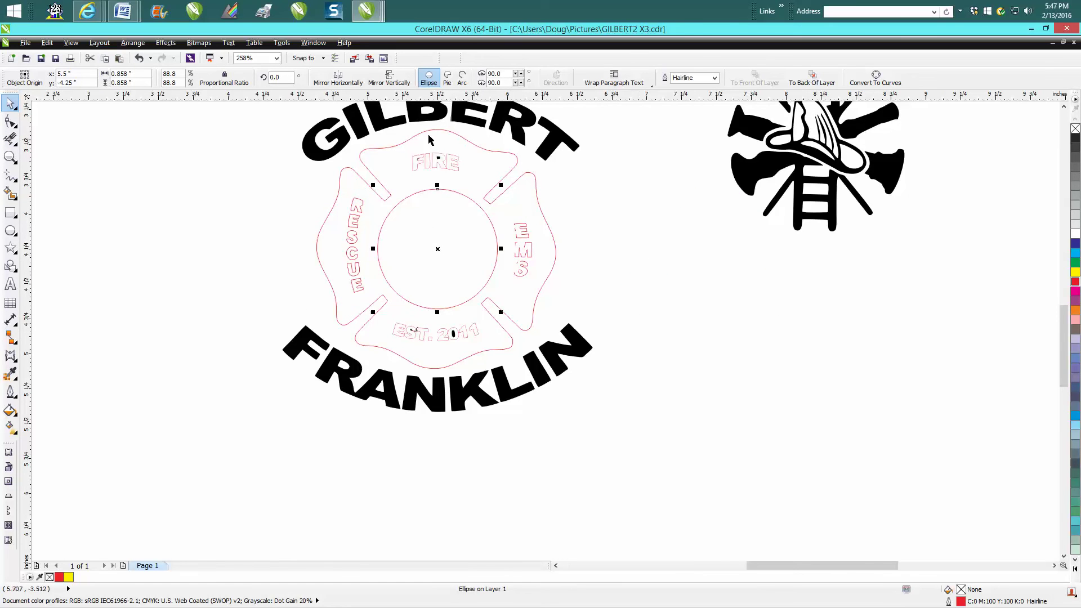
{"action": "left_click", "coordinate": [403, 144]}
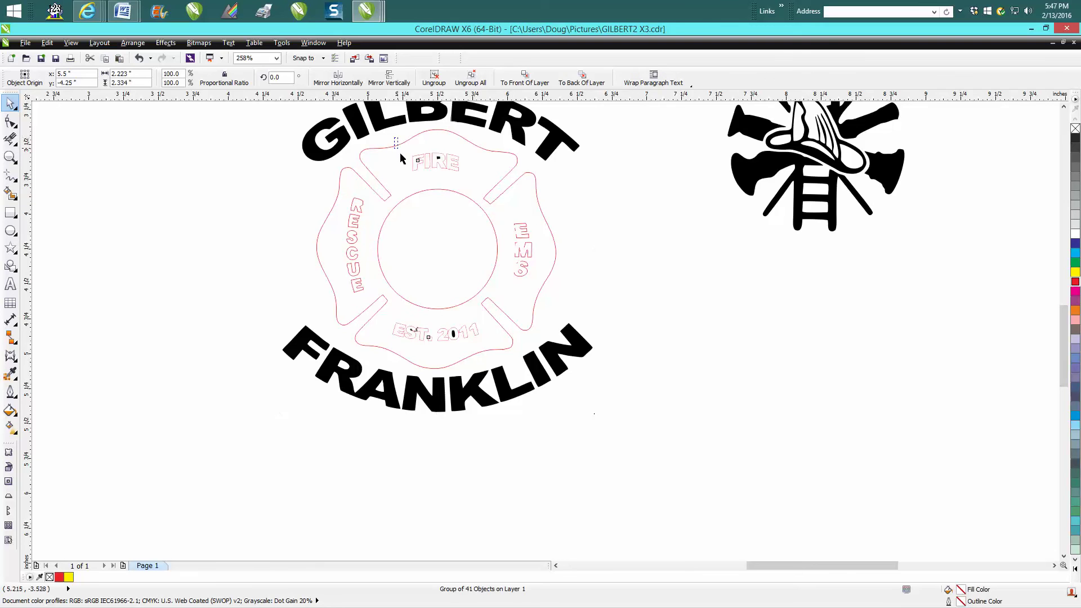
Step: Ungroup the badge completely with Ungroup All
{"action": "left_click", "coordinate": [476, 187]}
{"action": "left_click", "coordinate": [458, 165]}
{"action": "left_click", "coordinate": [133, 44]}
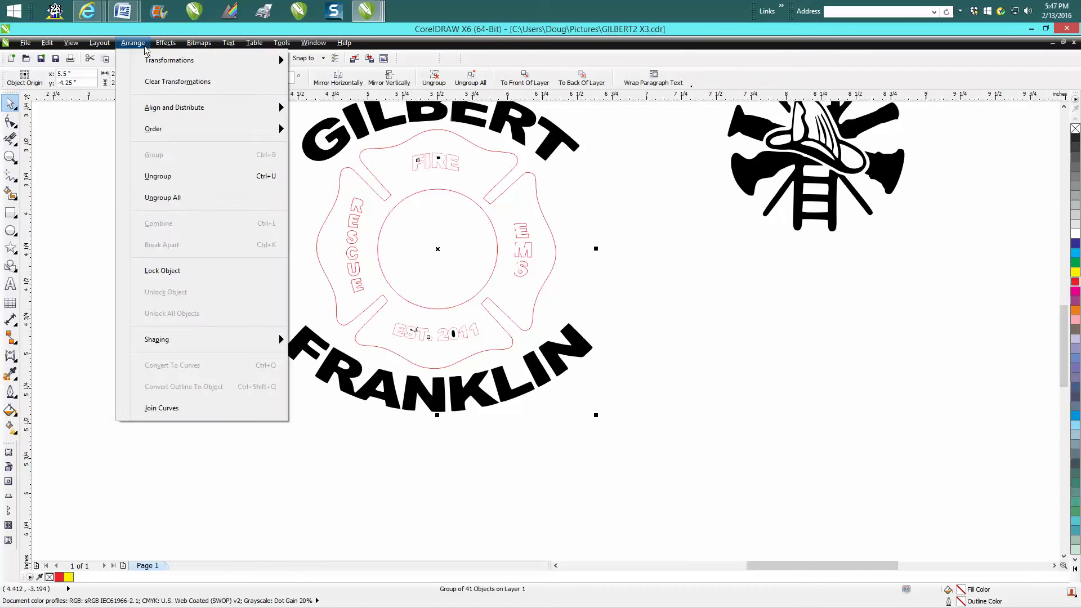
{"action": "left_click", "coordinate": [241, 200]}
{"action": "left_click", "coordinate": [396, 168]}
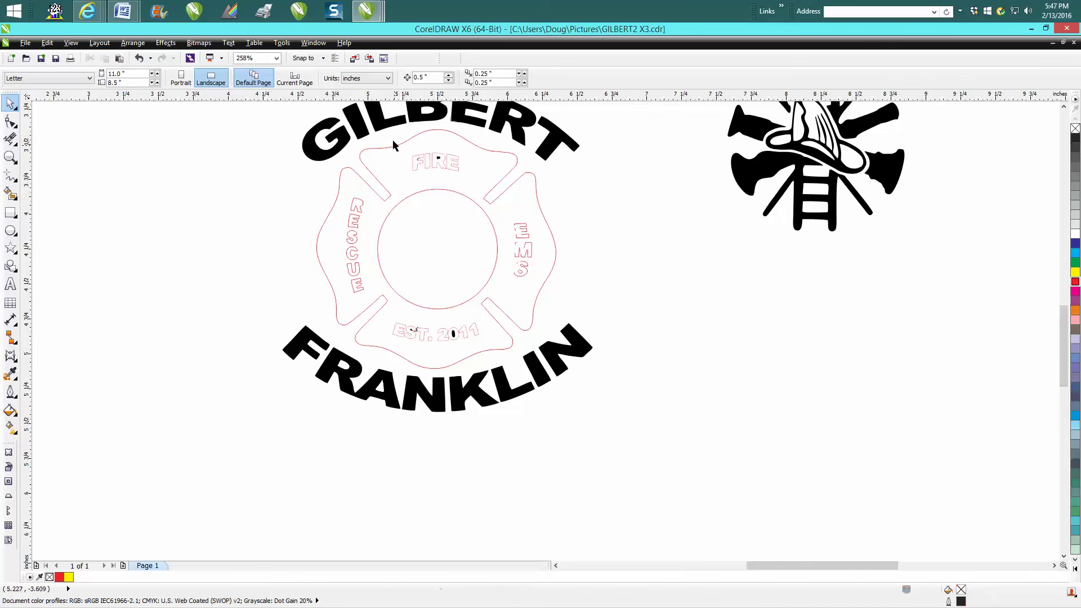
Step: Select the FIRE lettering and move the Maltese cross curve to the right of the circle
{"action": "left_click_drag", "start_coordinate": [394, 145], "coordinate": [477, 198]}
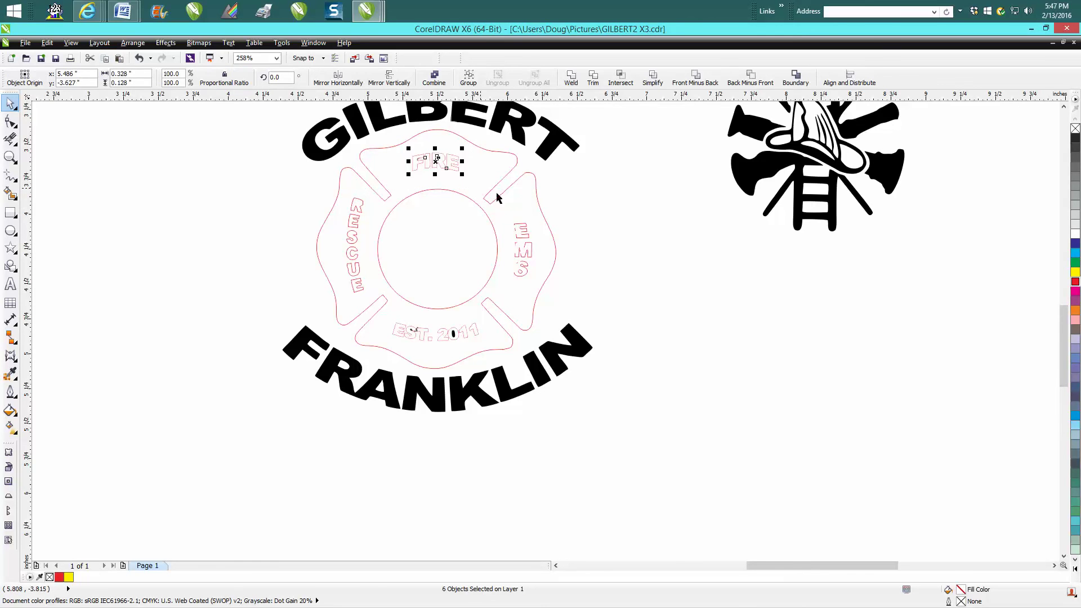
{"action": "left_click_drag", "start_coordinate": [579, 214], "coordinate": [498, 290]}
{"action": "left_click", "coordinate": [525, 260]}
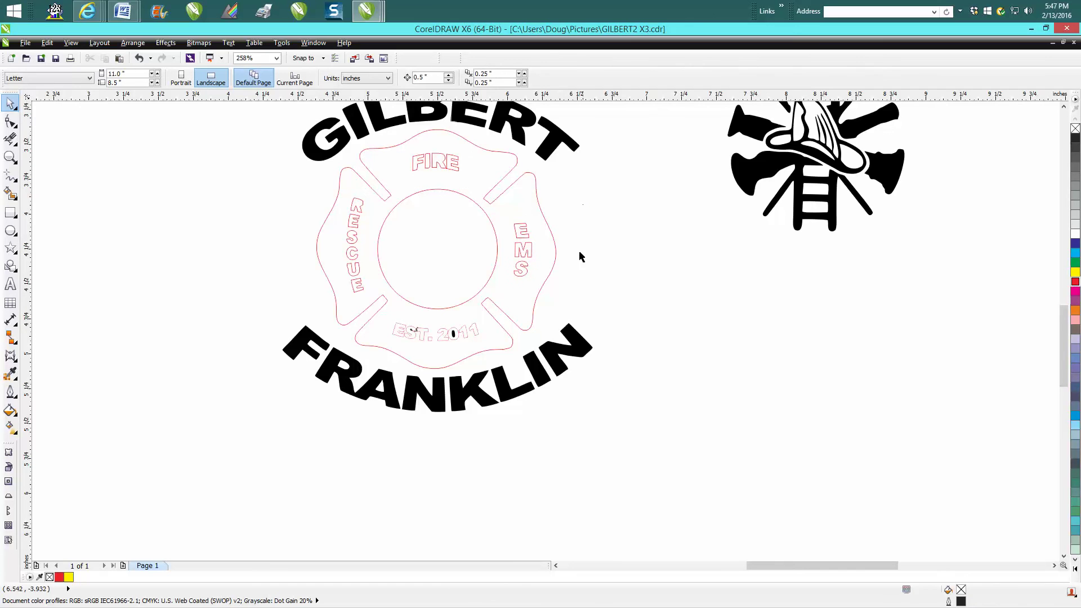
{"action": "left_click_drag", "start_coordinate": [584, 205], "coordinate": [865, 382]}
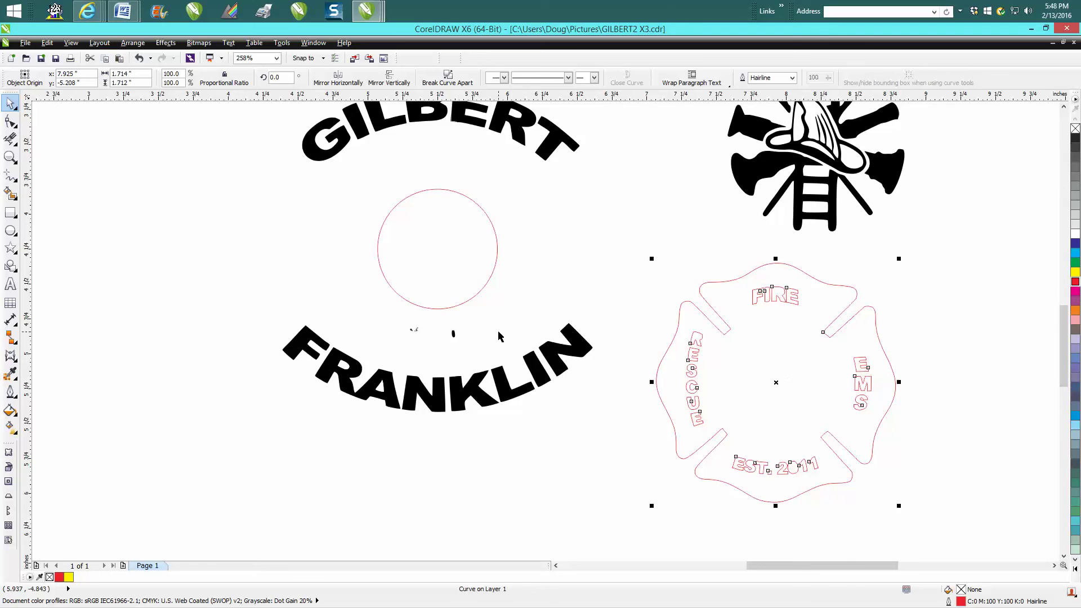
Step: Break the Maltese cross outline apart into separate curves
{"action": "left_click_drag", "start_coordinate": [498, 333], "coordinate": [389, 327]}
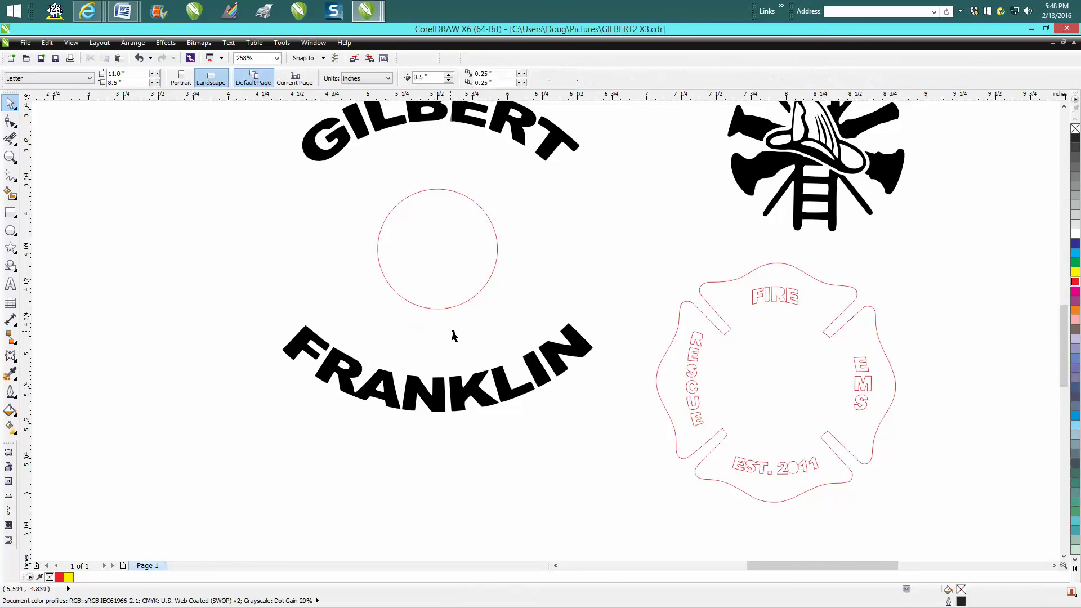
{"action": "left_click", "coordinate": [785, 304]}
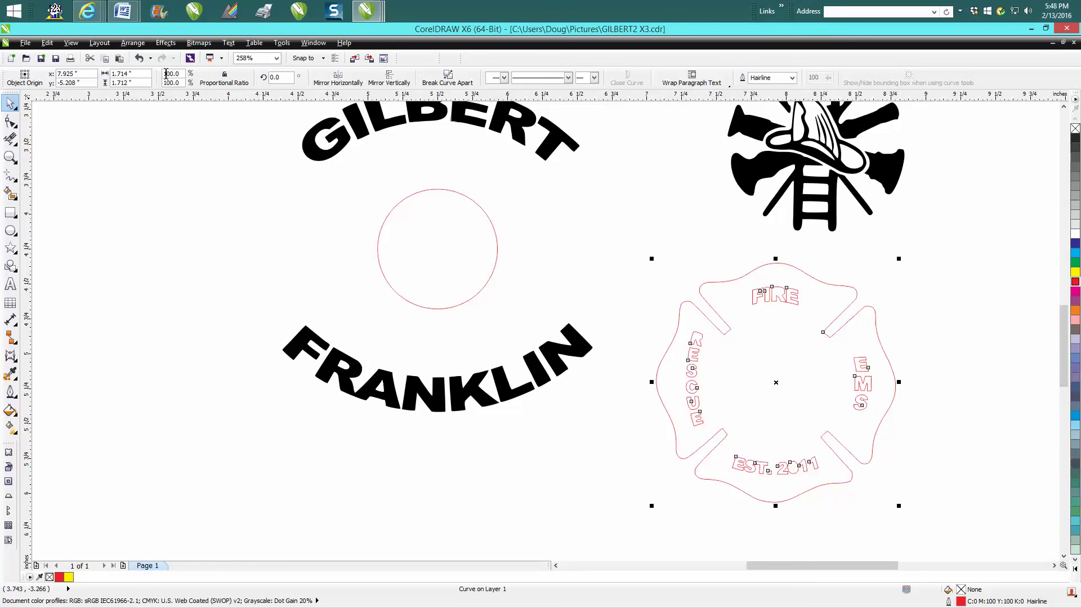
{"action": "left_click", "coordinate": [132, 43]}
{"action": "left_click", "coordinate": [173, 243]}
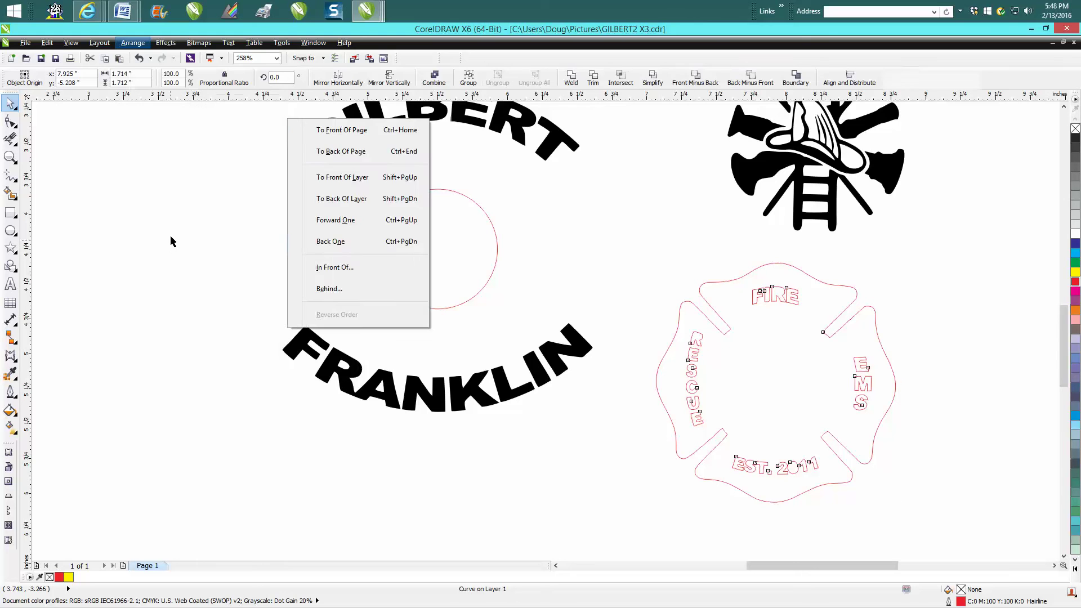
Step: Delete the FIRE, EMS, EST. 2011 and RESCUE lettering curves from the cross
{"action": "left_click_drag", "start_coordinate": [746, 272], "coordinate": [817, 329]}
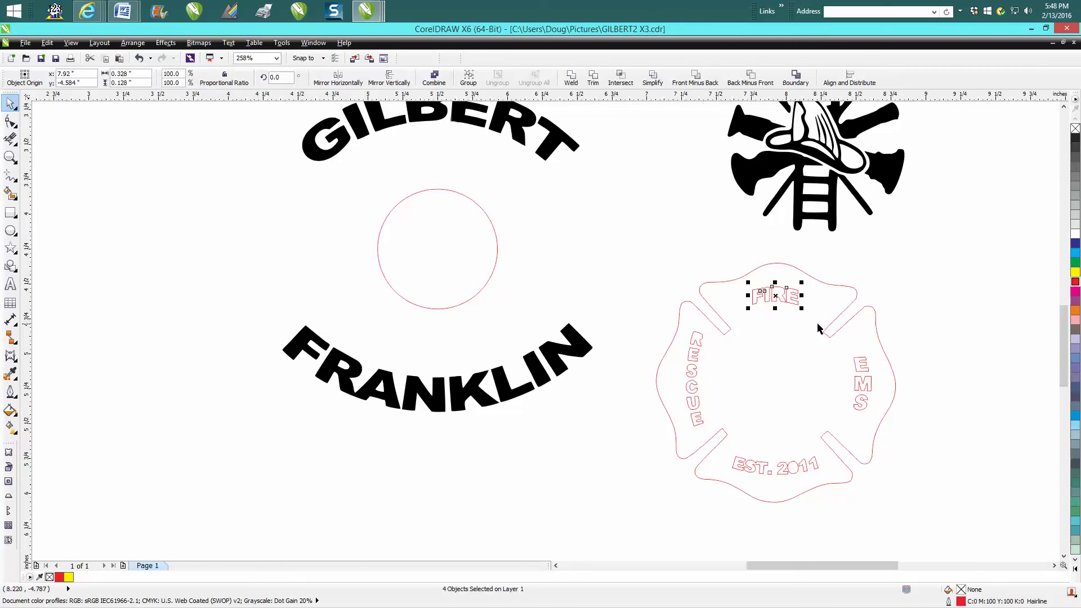
{"action": "key", "text": "Delete"}
{"action": "left_click_drag", "start_coordinate": [896, 338], "coordinate": [831, 393]}
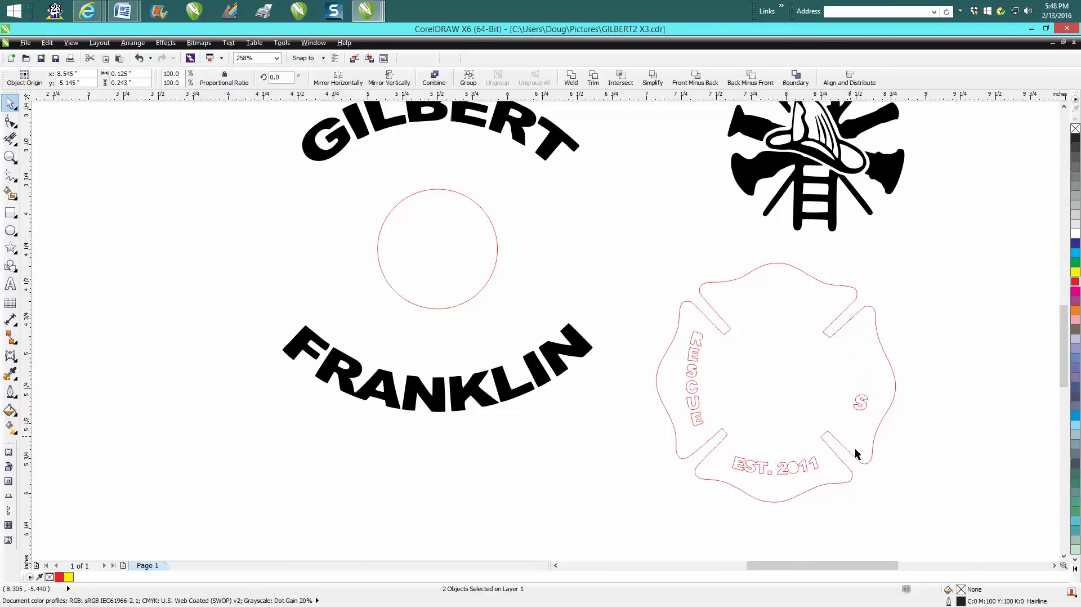
{"action": "key", "text": "Delete"}
{"action": "left_click_drag", "start_coordinate": [911, 378], "coordinate": [838, 417]}
{"action": "key", "text": "Delete"}
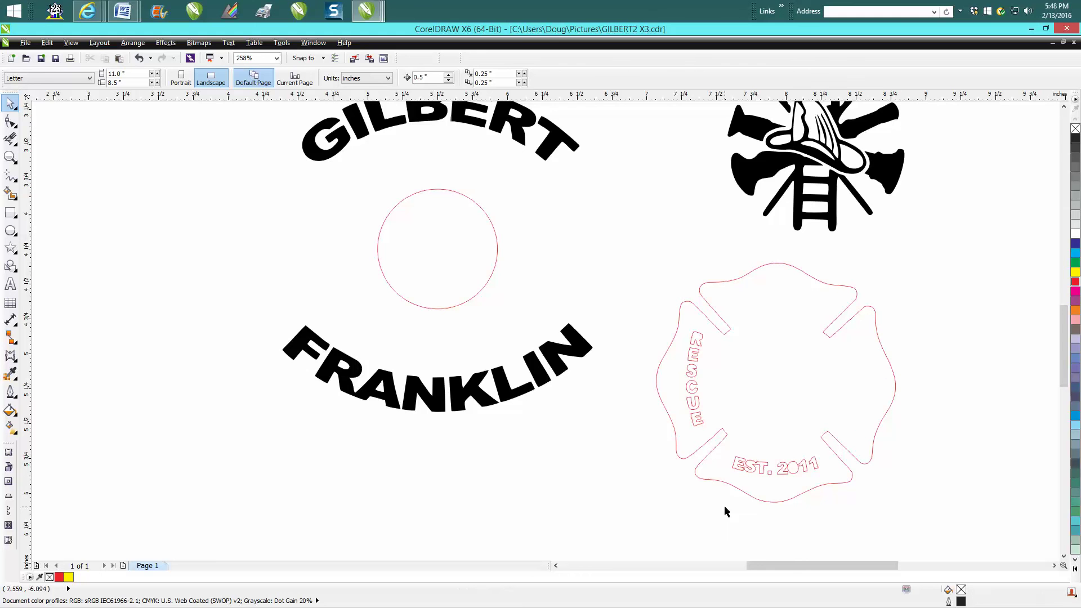
{"action": "left_click_drag", "start_coordinate": [726, 509], "coordinate": [826, 437]}
{"action": "key", "text": "Delete"}
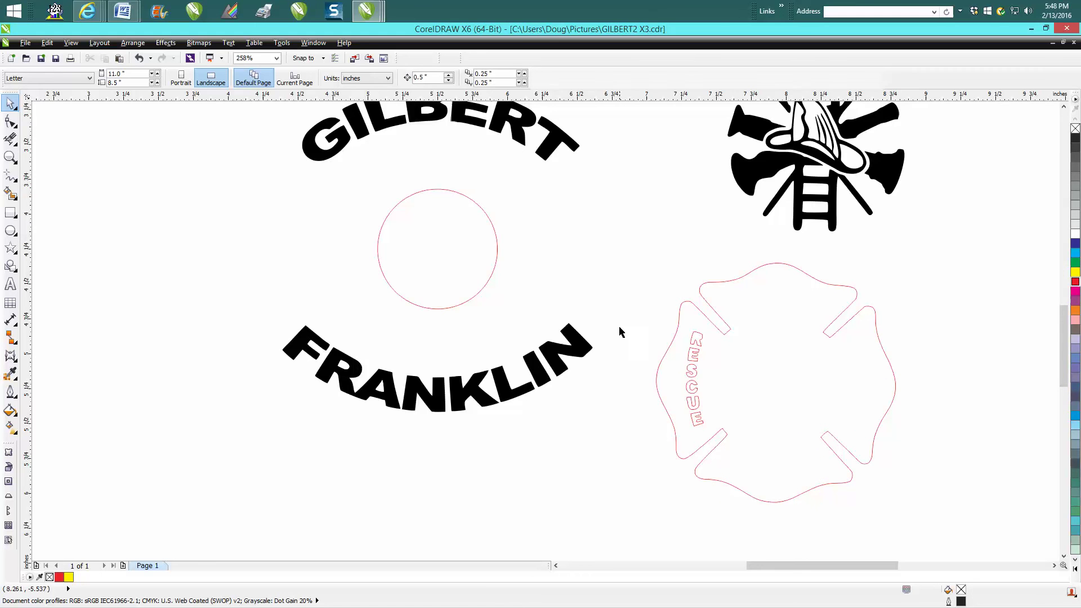
{"action": "left_click_drag", "start_coordinate": [636, 319], "coordinate": [742, 430]}
{"action": "key", "text": "Delete"}
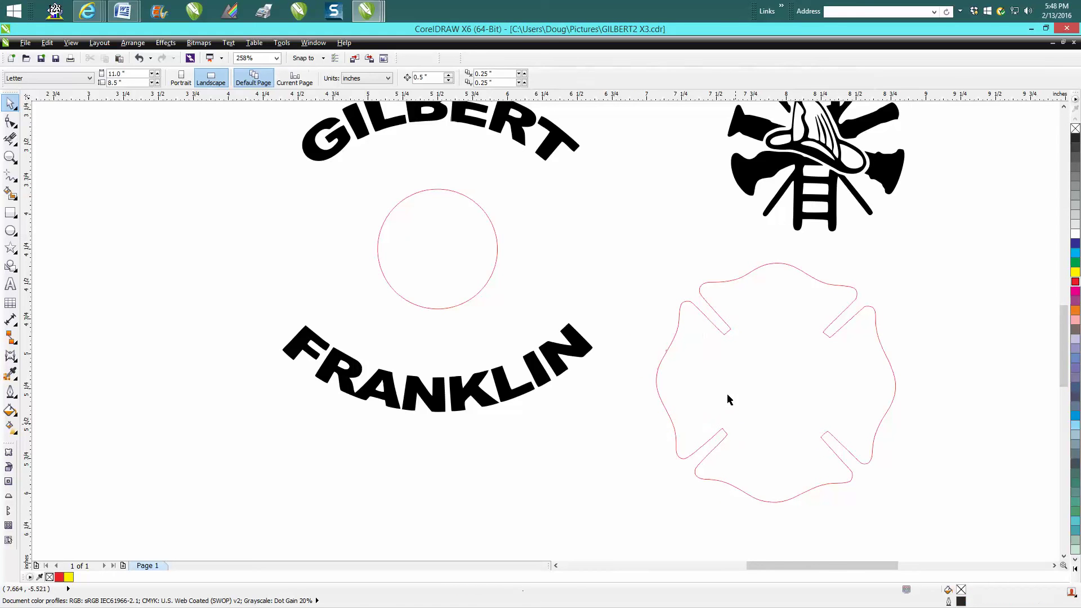
Step: Centre the bare cross outline on the red circle at 5.5, -4.25
{"action": "left_click", "coordinate": [716, 331]}
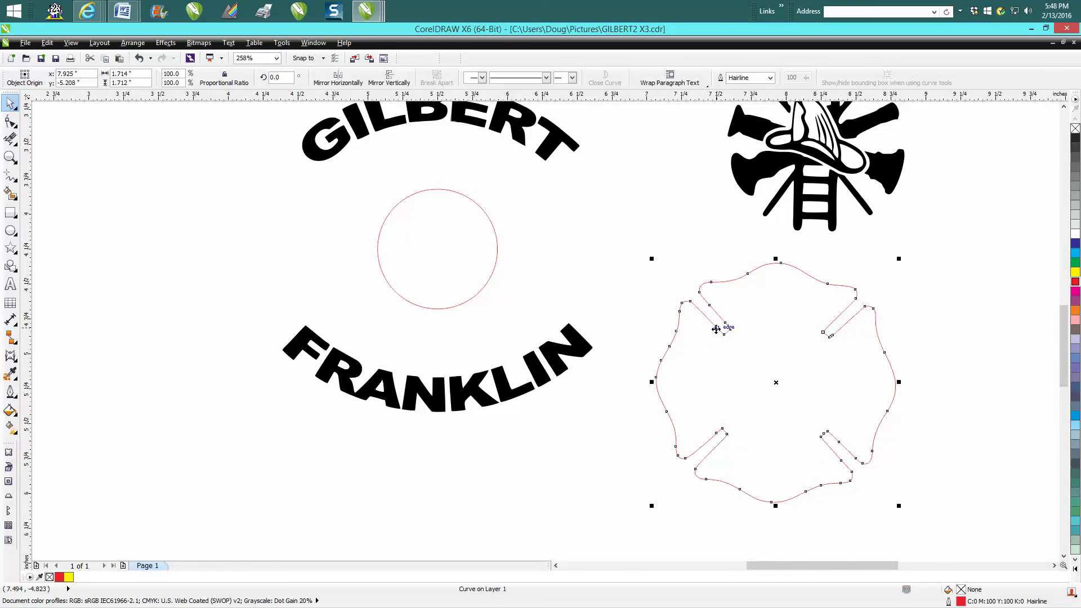
{"action": "key", "text": "p"}
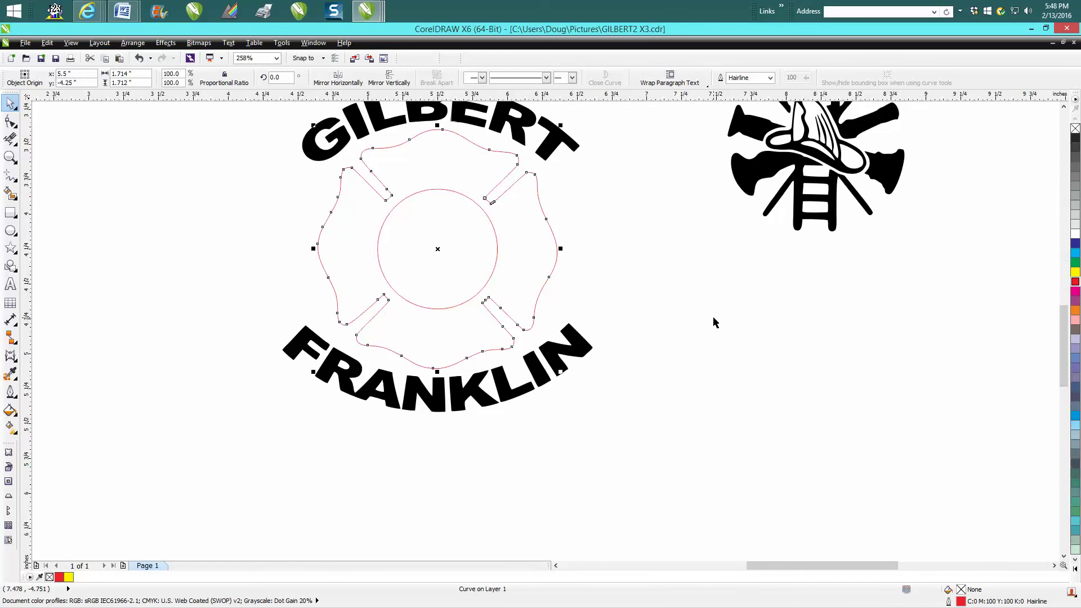
{"action": "scroll", "coordinate": [715, 322], "scroll_direction": "down", "scroll_amount": 3}
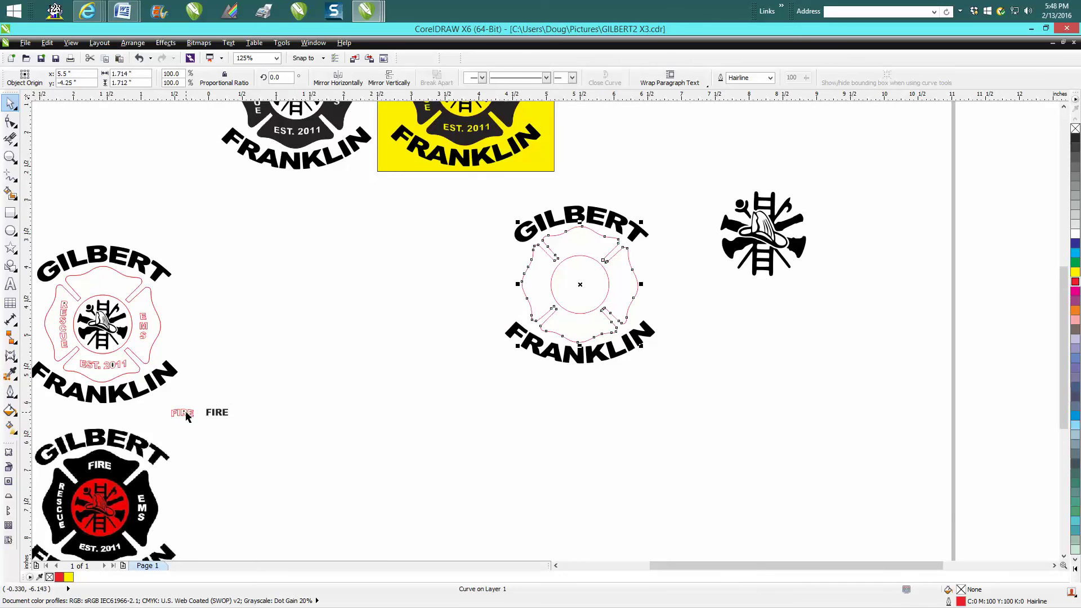
Step: Move the pink and black FIRE texts beside the cross and zoom in on them
{"action": "left_click_drag", "start_coordinate": [183, 416], "coordinate": [484, 270]}
{"action": "left_click_drag", "start_coordinate": [218, 415], "coordinate": [484, 284]}
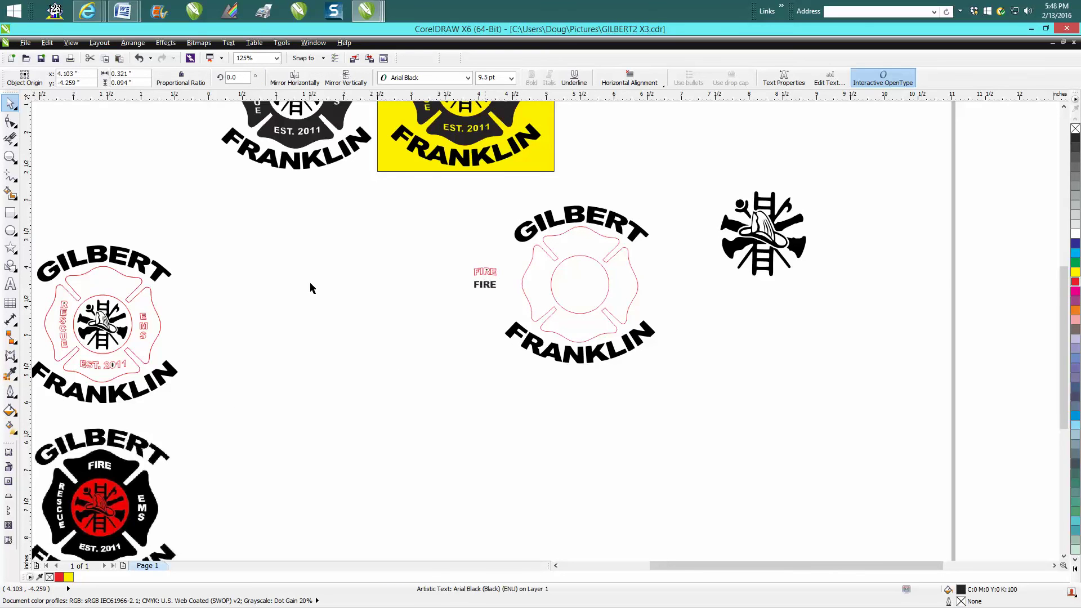
{"action": "left_click", "coordinate": [10, 159]}
{"action": "left_click_drag", "start_coordinate": [440, 251], "coordinate": [565, 349]}
Step: Make the black FIRE text unfilled with a red outline
{"action": "left_click", "coordinate": [10, 103]}
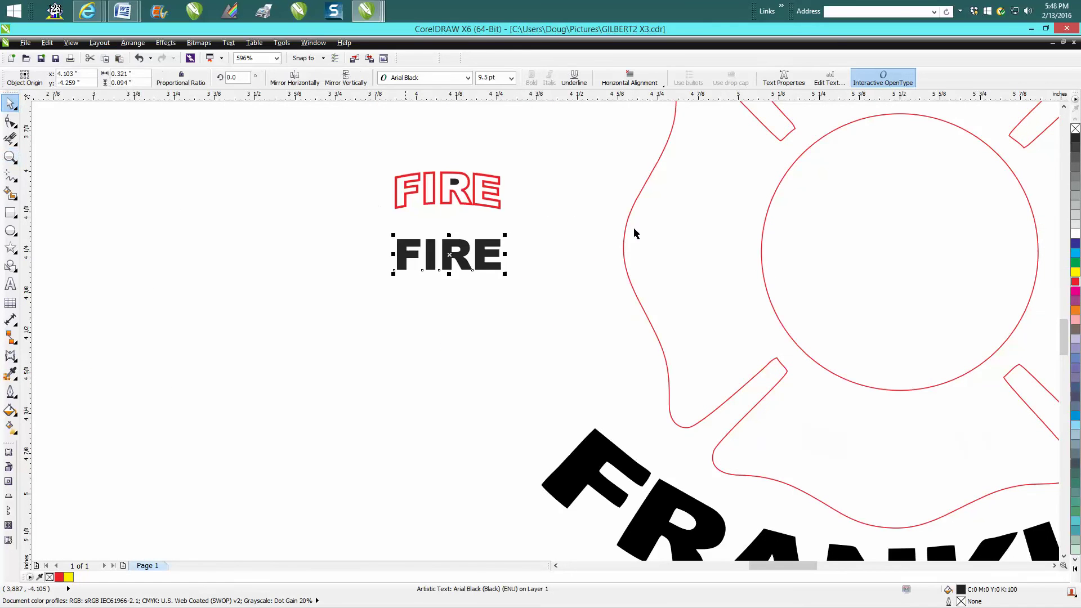
{"action": "left_click", "coordinate": [1075, 129]}
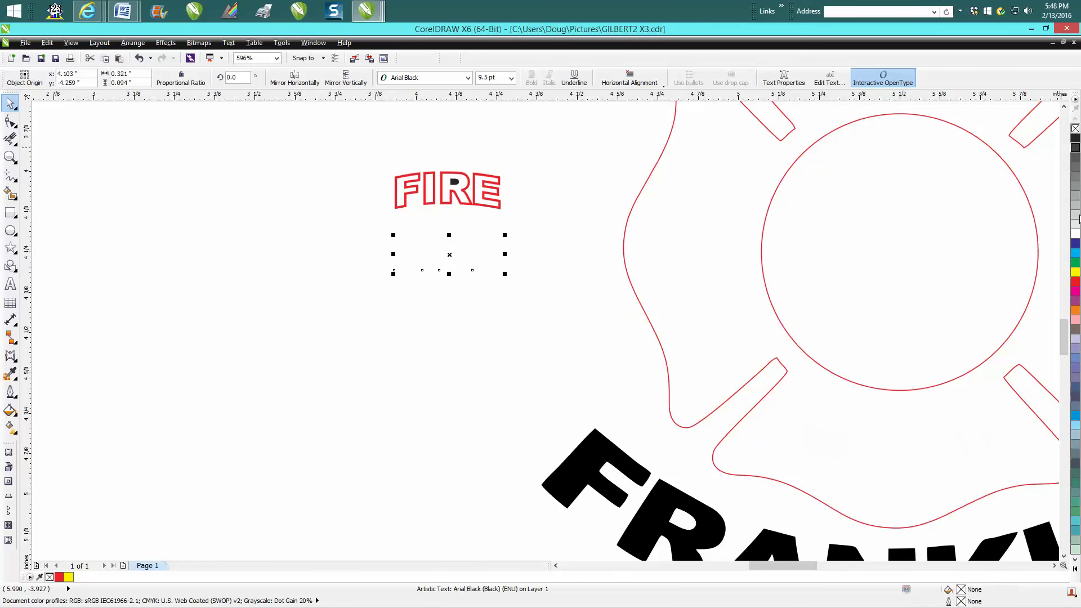
{"action": "right_click", "coordinate": [1074, 282]}
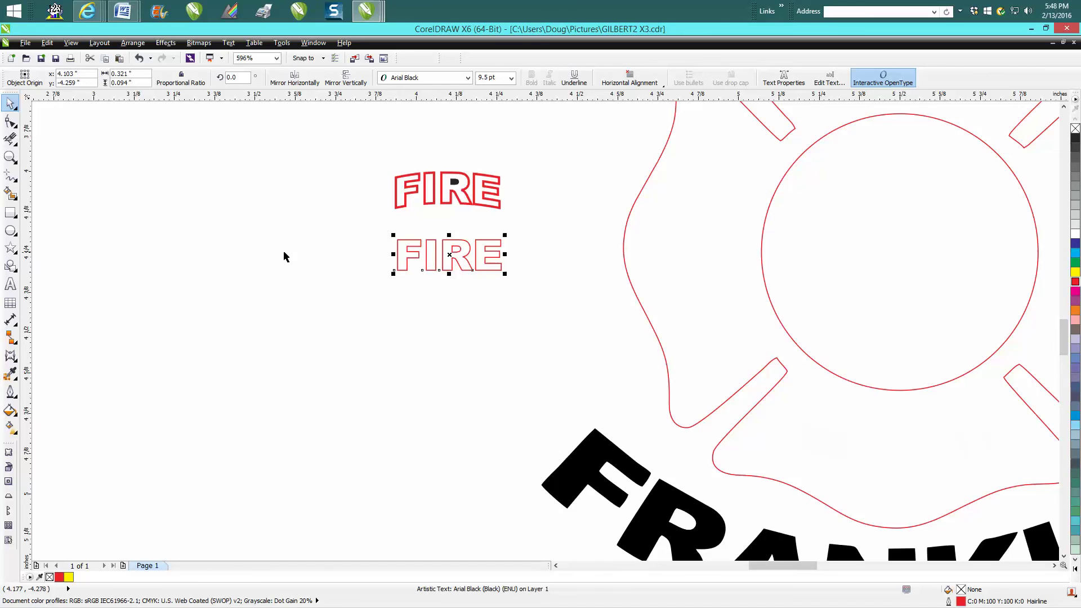
{"action": "left_click", "coordinate": [13, 358]}
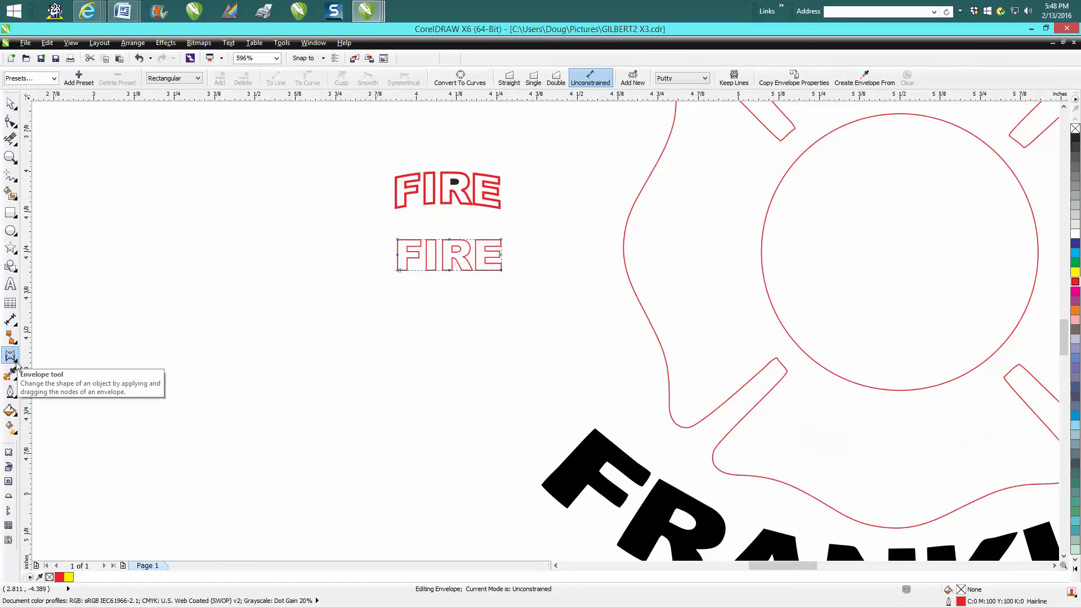
Step: Zoom in close on the lower FIRE and apply an envelope to it
{"action": "left_click", "coordinate": [16, 377]}
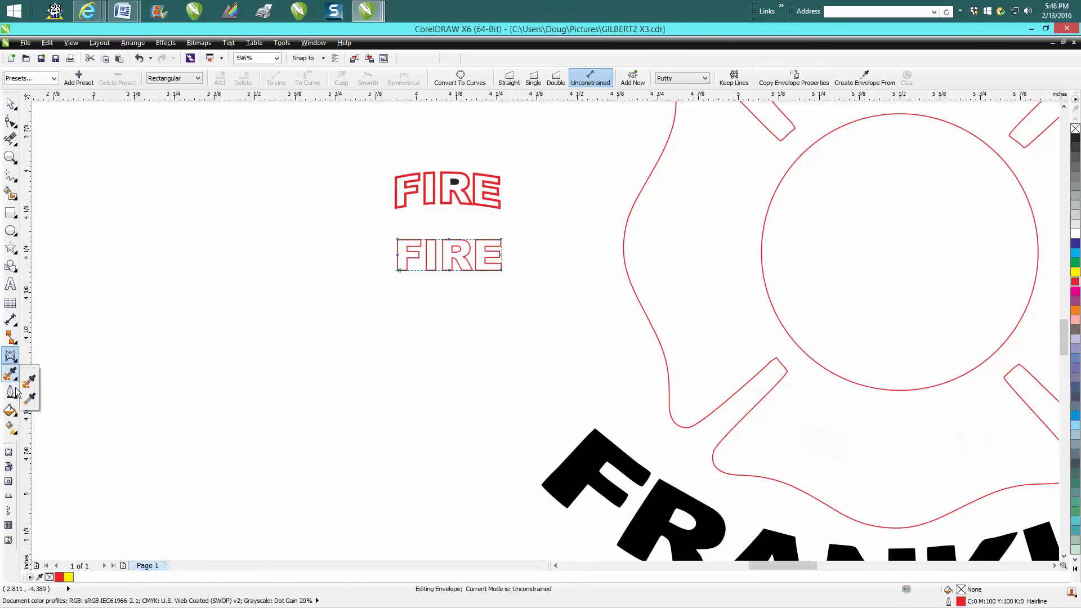
{"action": "left_click", "coordinate": [15, 356]}
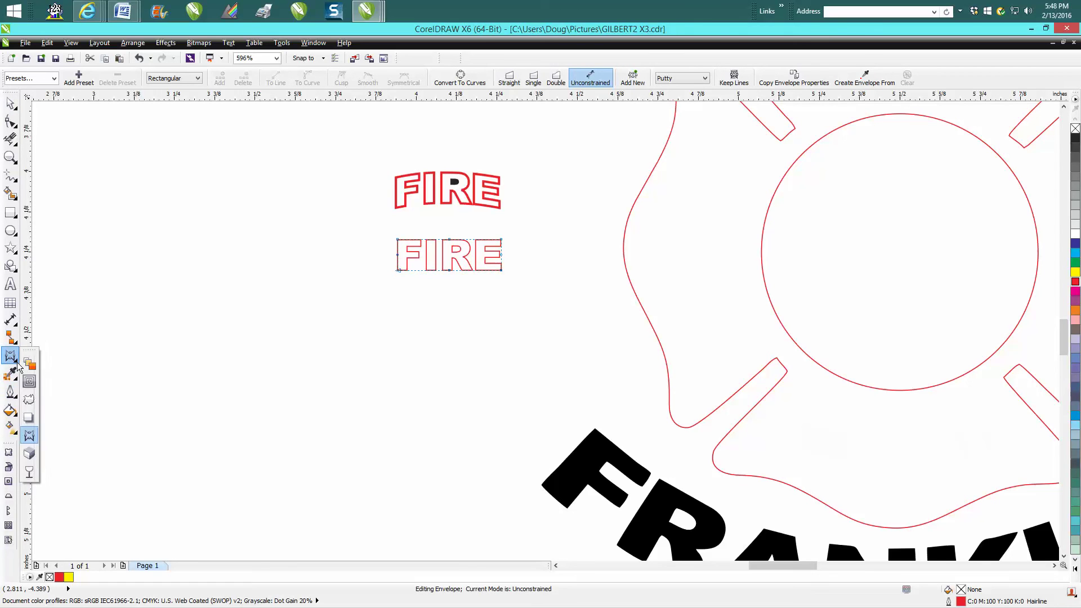
{"action": "left_click", "coordinate": [12, 355]}
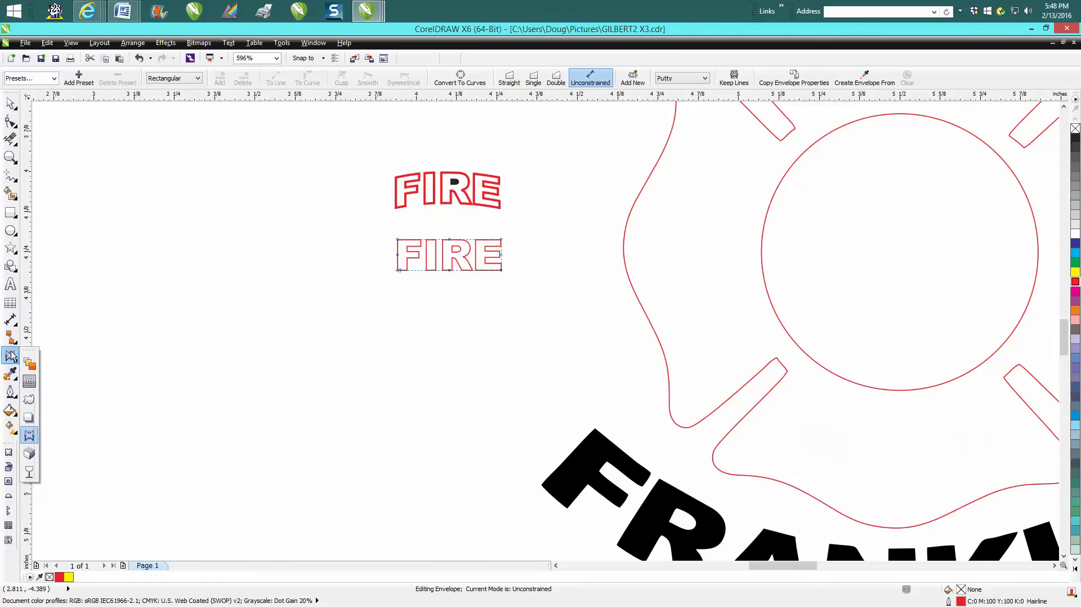
{"action": "left_click", "coordinate": [29, 435]}
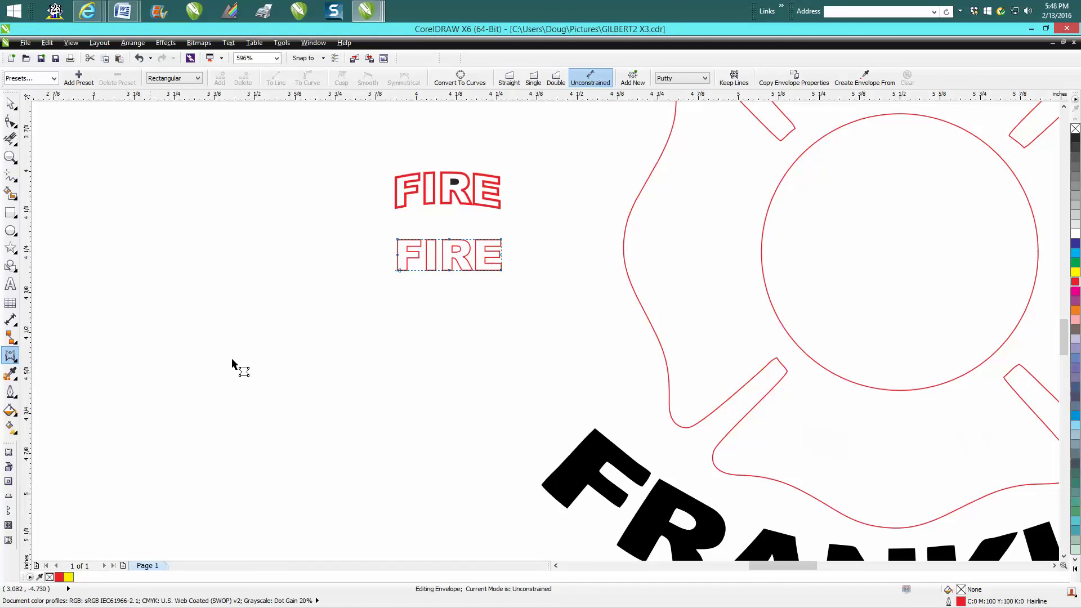
{"action": "left_click", "coordinate": [10, 158]}
{"action": "left_click_drag", "start_coordinate": [391, 247], "coordinate": [559, 307]}
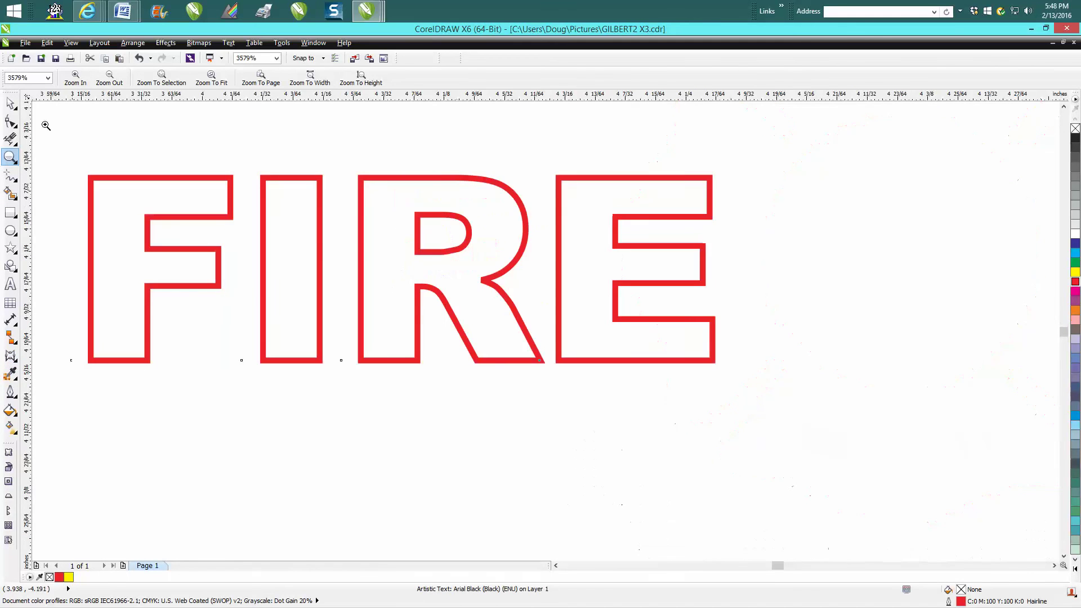
{"action": "left_click", "coordinate": [10, 103]}
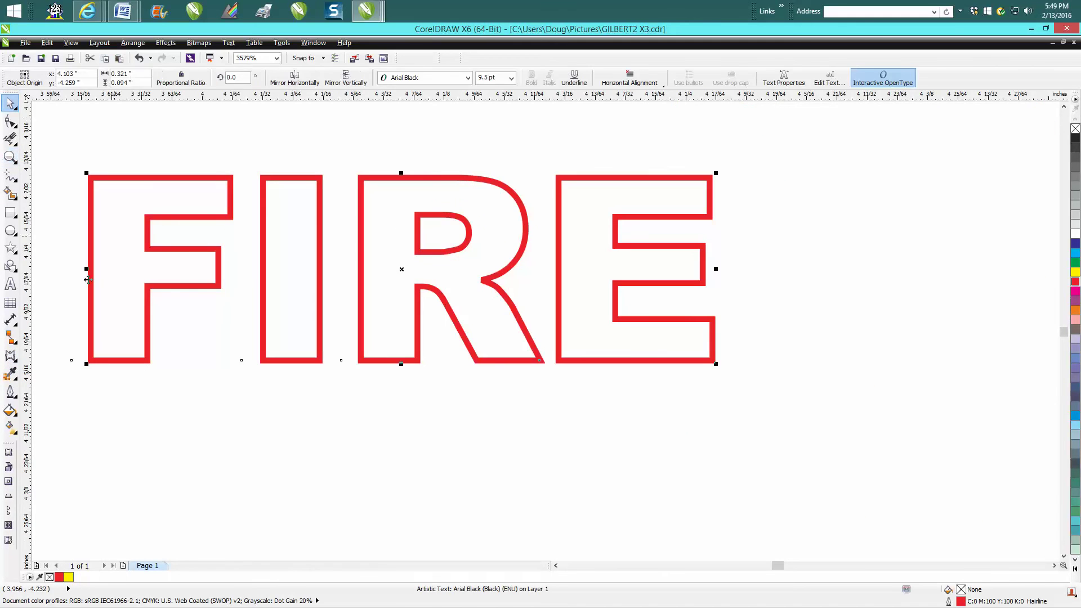
{"action": "left_click", "coordinate": [10, 355]}
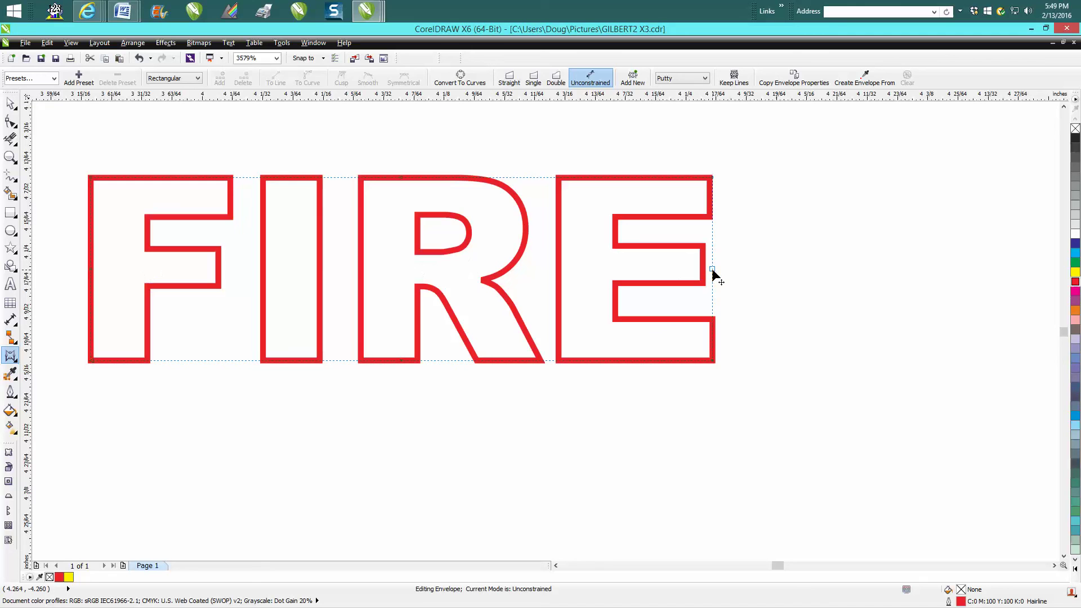
Step: Arch FIRE's top and bottom edges upward and slant the E's corners
{"action": "left_click", "coordinate": [91, 270]}
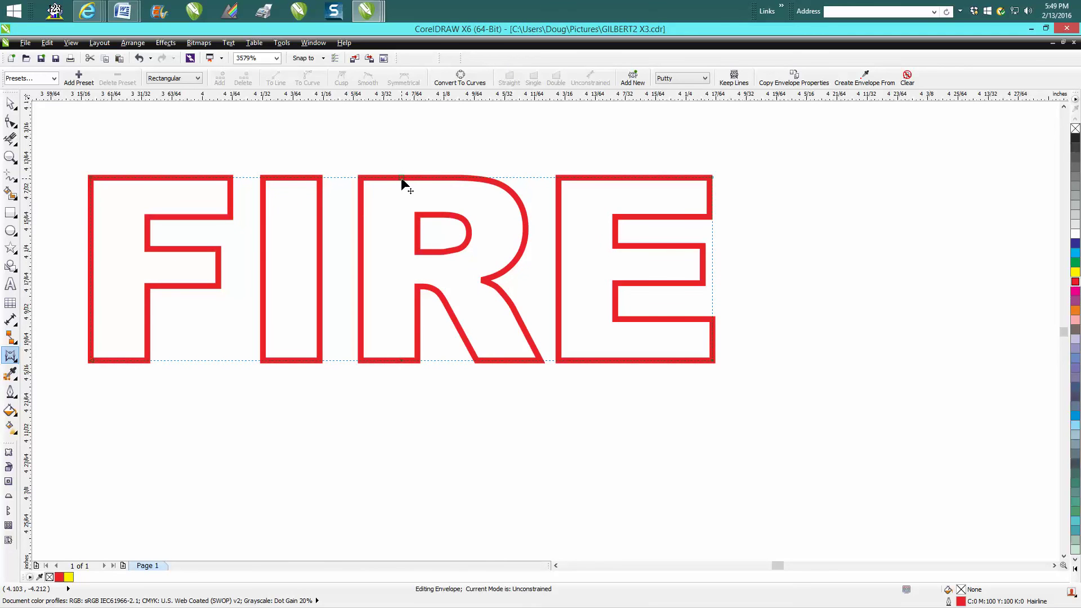
{"action": "left_click_drag", "start_coordinate": [401, 179], "coordinate": [401, 148]}
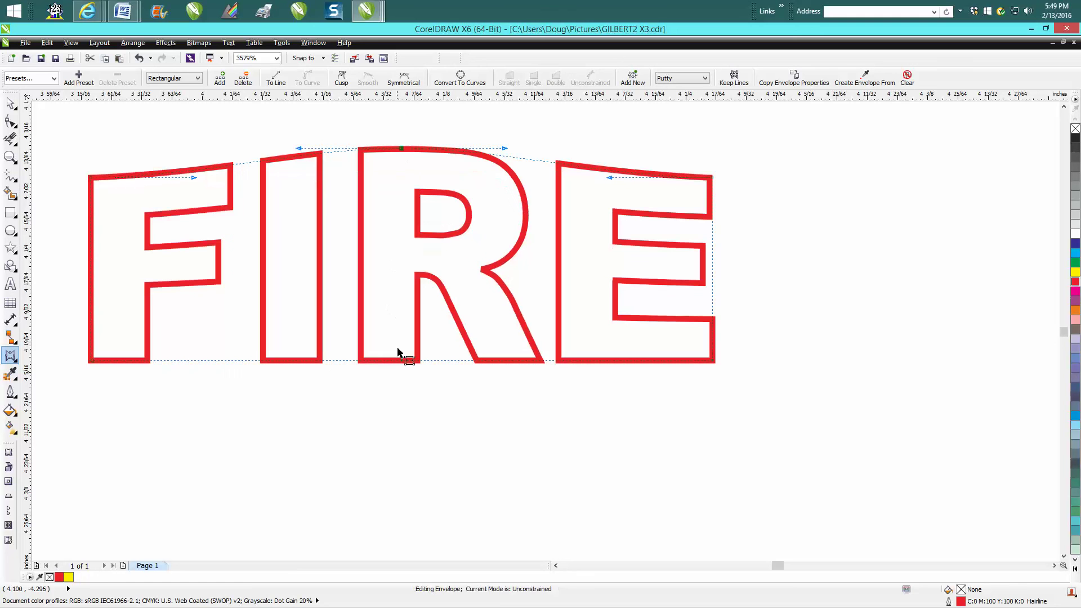
{"action": "left_click_drag", "start_coordinate": [404, 363], "coordinate": [407, 331]}
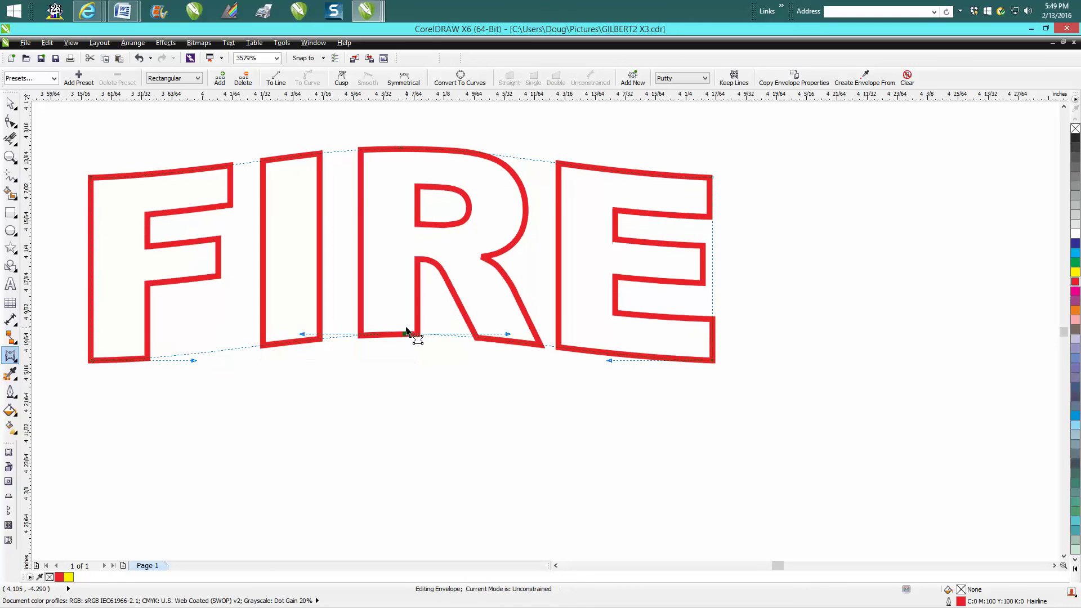
{"action": "left_click", "coordinate": [713, 177]}
{"action": "left_click_drag", "start_coordinate": [609, 177], "coordinate": [608, 161]}
{"action": "left_click", "coordinate": [713, 356]}
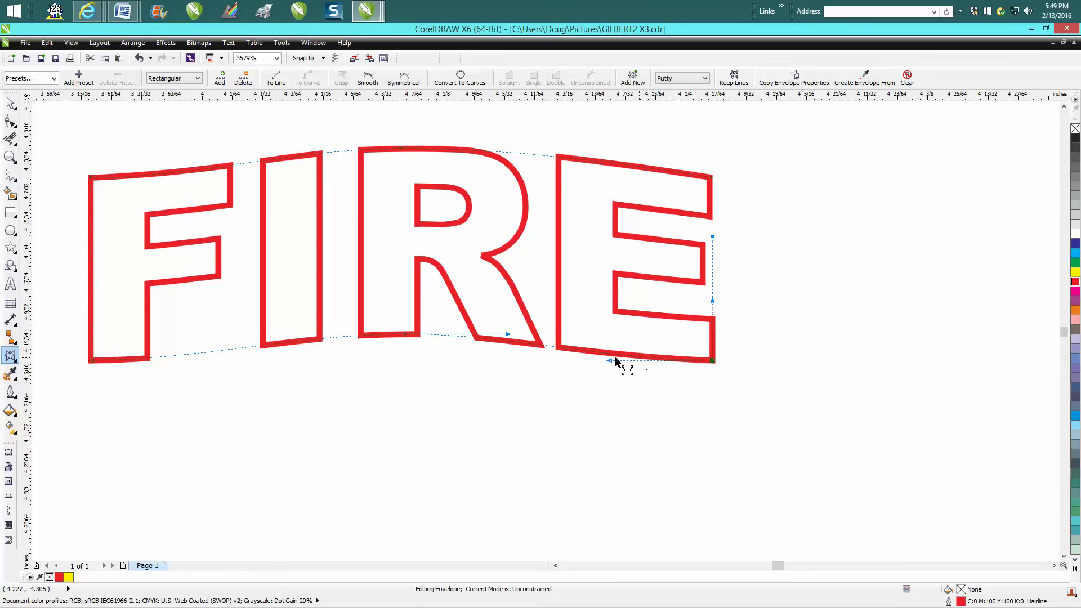
{"action": "left_click_drag", "start_coordinate": [609, 356], "coordinate": [609, 353]}
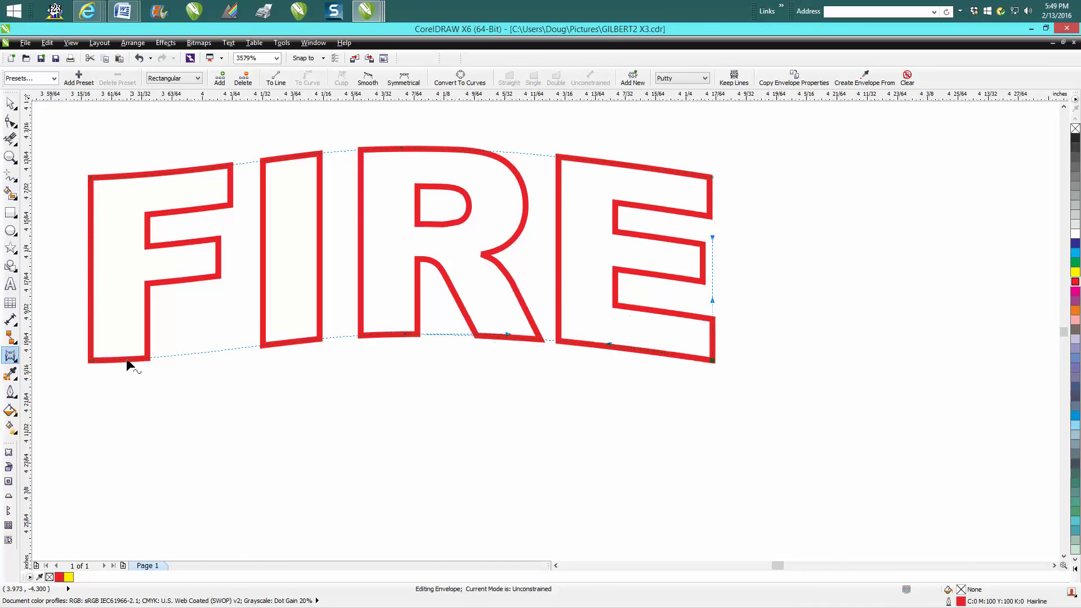
Step: Refine FIRE's bottom-left and top-left envelope nodes to bend the bottom edge upward
{"action": "left_click", "coordinate": [91, 360]}
{"action": "left_click_drag", "start_coordinate": [95, 360], "coordinate": [92, 365]}
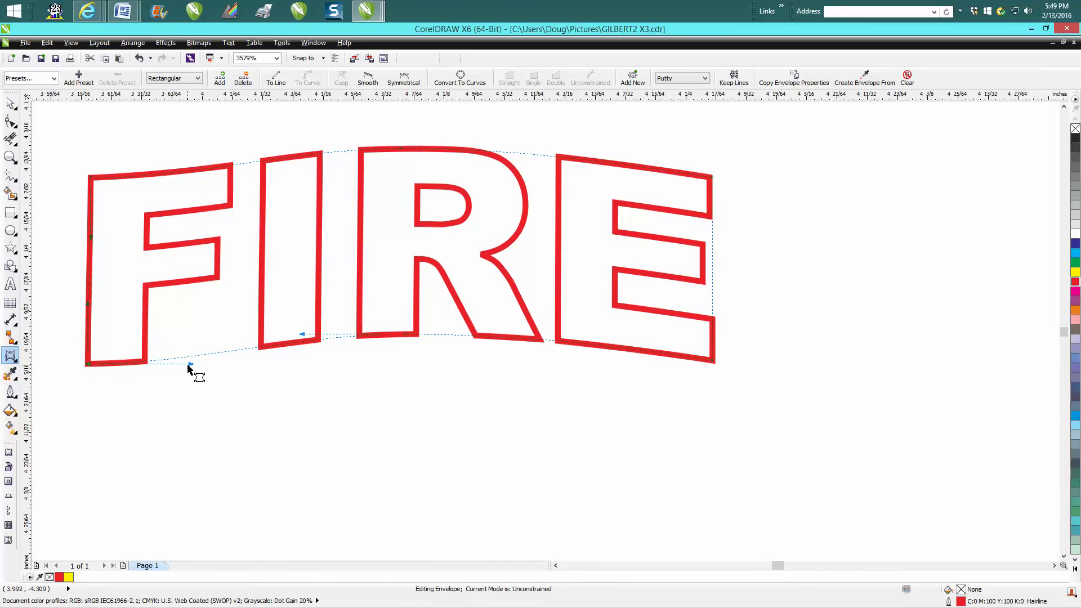
{"action": "left_click", "coordinate": [141, 58]}
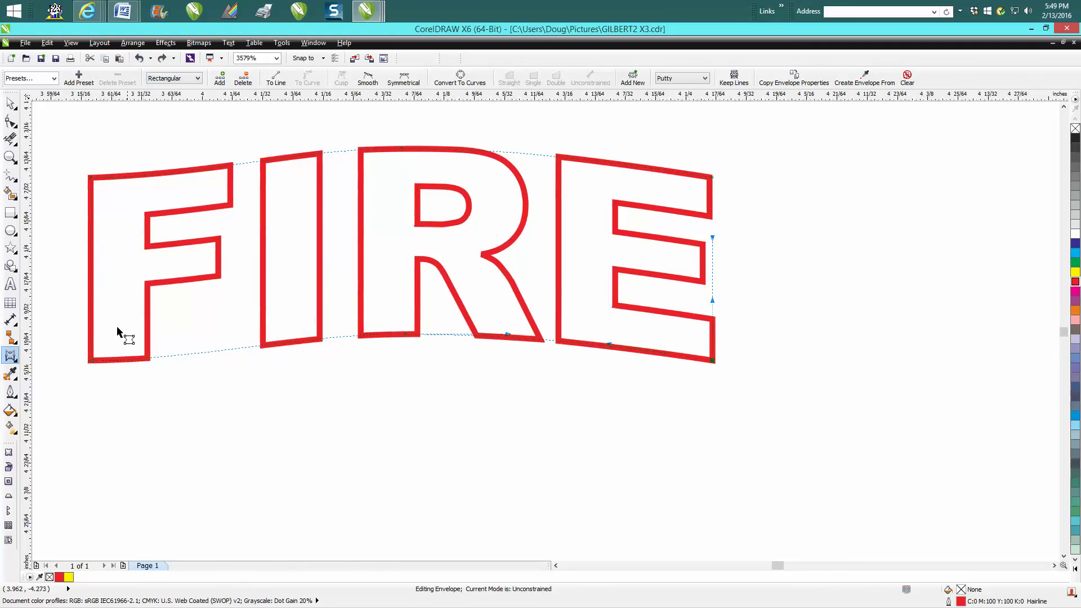
{"action": "left_click", "coordinate": [104, 363]}
{"action": "left_click", "coordinate": [90, 361]}
{"action": "left_click", "coordinate": [194, 353]}
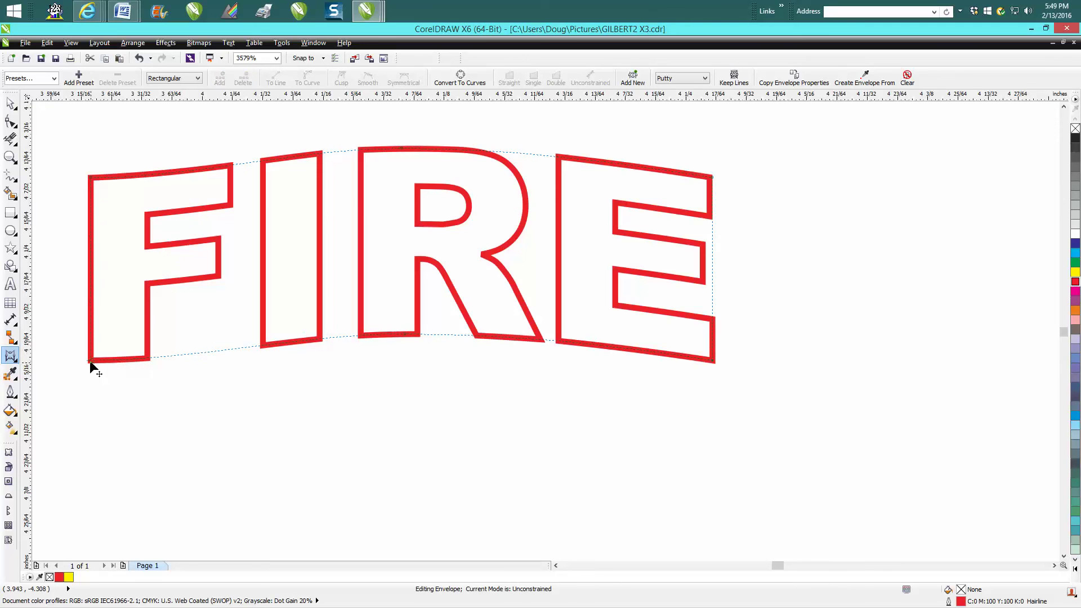
{"action": "left_click", "coordinate": [90, 361]}
{"action": "left_click_drag", "start_coordinate": [192, 360], "coordinate": [198, 351]}
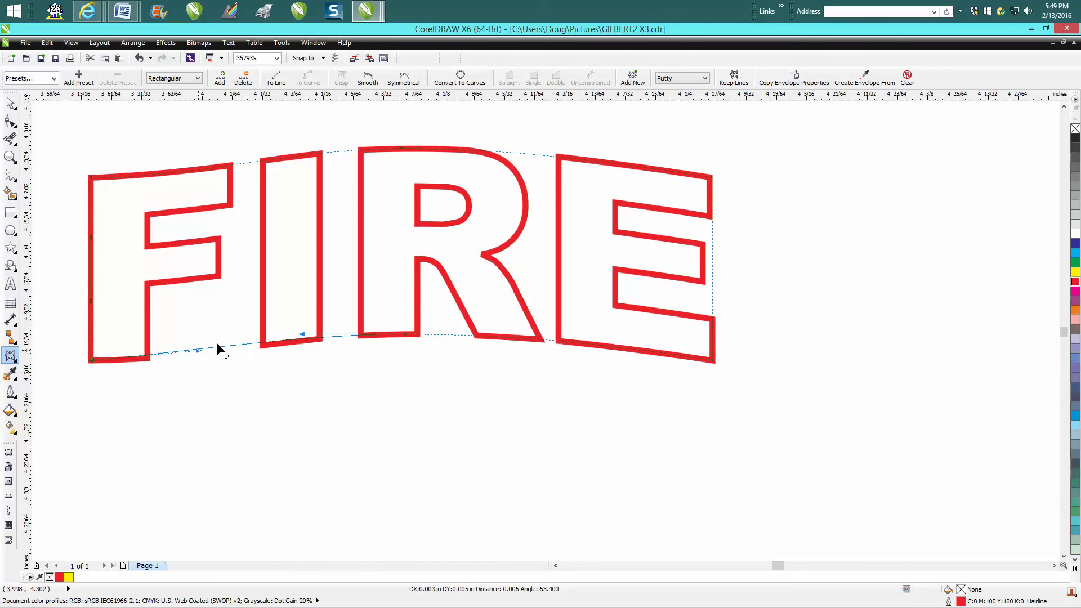
{"action": "left_click", "coordinate": [92, 177]}
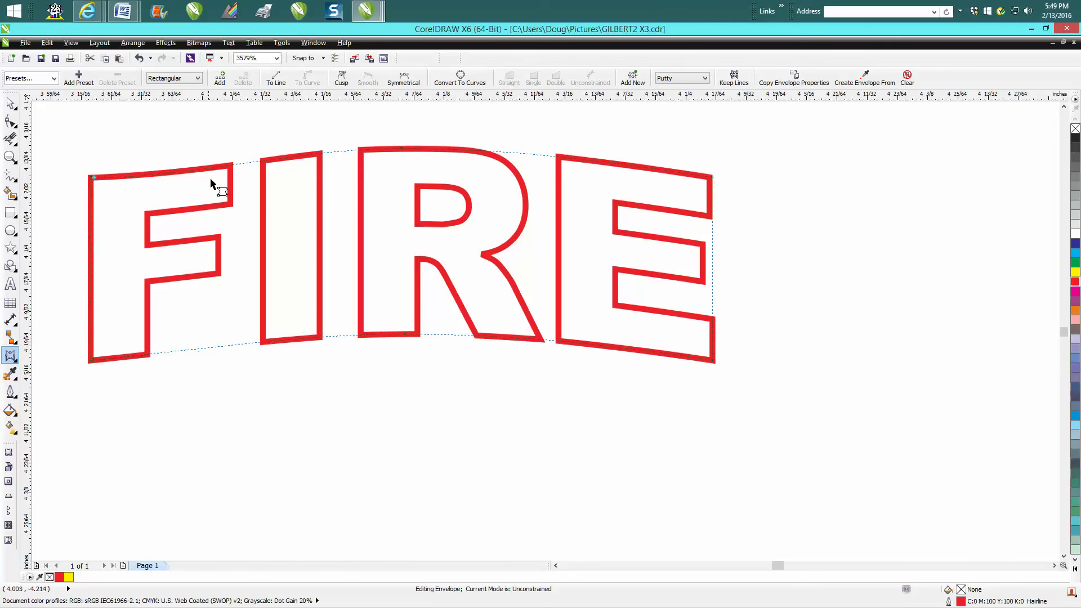
{"action": "left_click", "coordinate": [91, 177]}
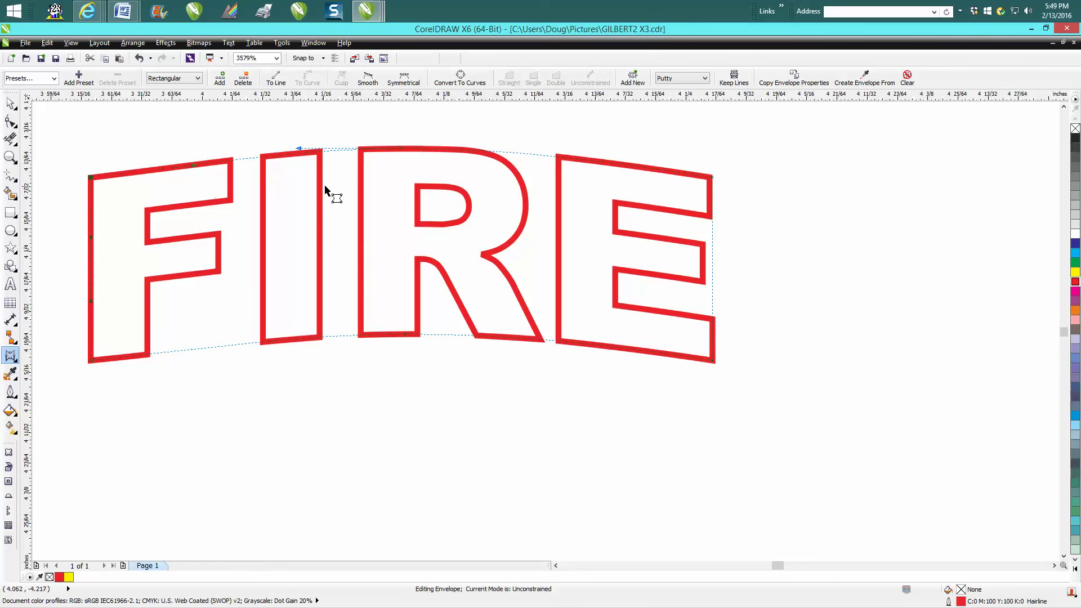
{"action": "scroll", "coordinate": [332, 178], "scroll_direction": "down", "scroll_amount": 3}
{"action": "scroll", "coordinate": [332, 178], "scroll_direction": "down", "scroll_amount": 3}
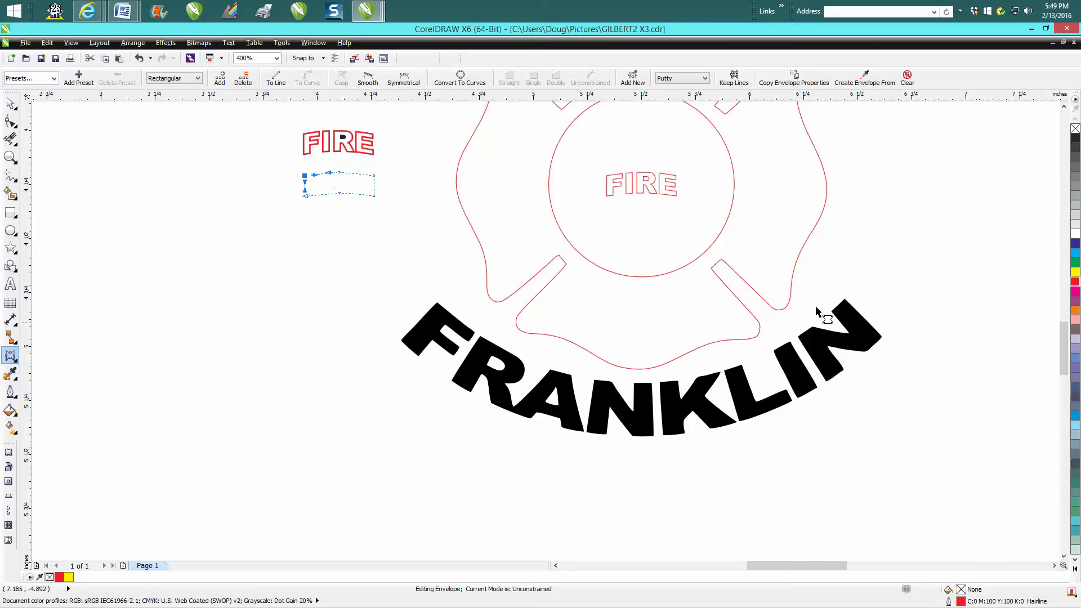
Step: Set the nudge distance to 0.001" and nudge FIRE up into the top arm
{"action": "left_click_drag", "start_coordinate": [1065, 360], "coordinate": [1065, 349]}
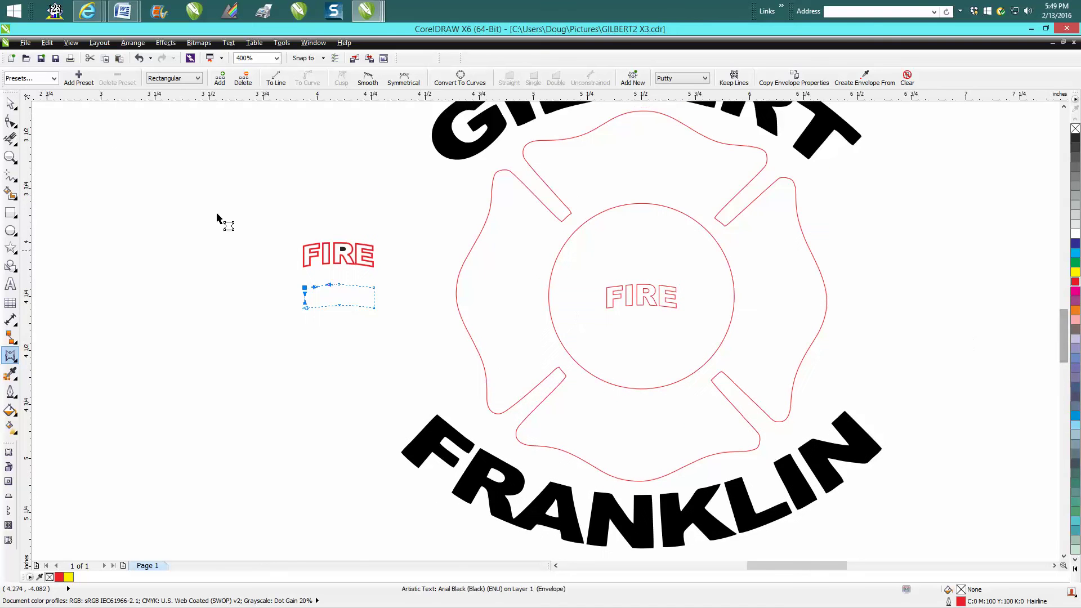
{"action": "key", "text": "space"}
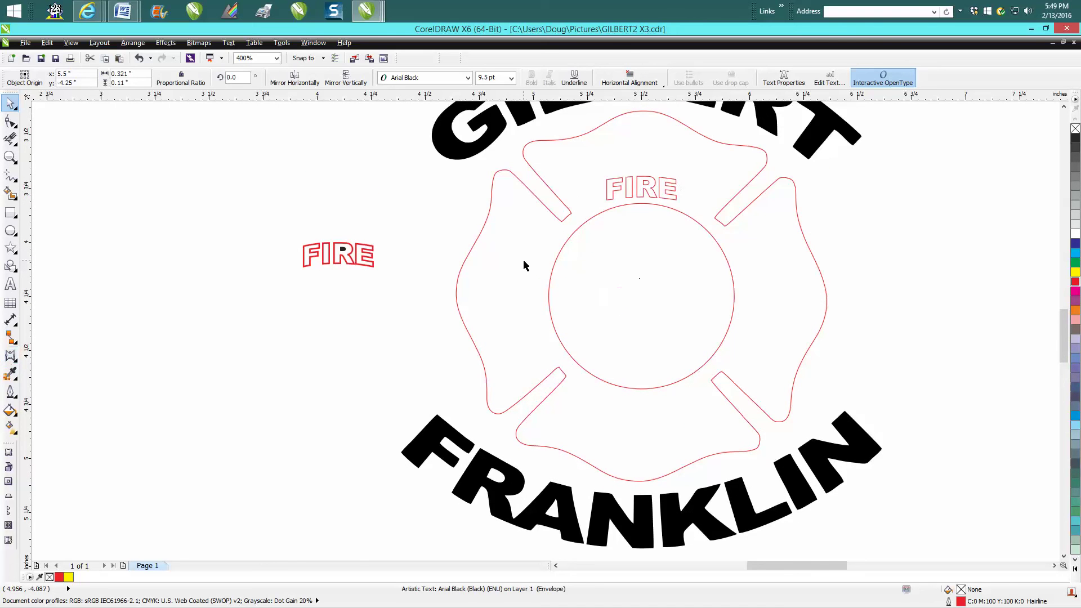
{"action": "left_click", "coordinate": [417, 219]}
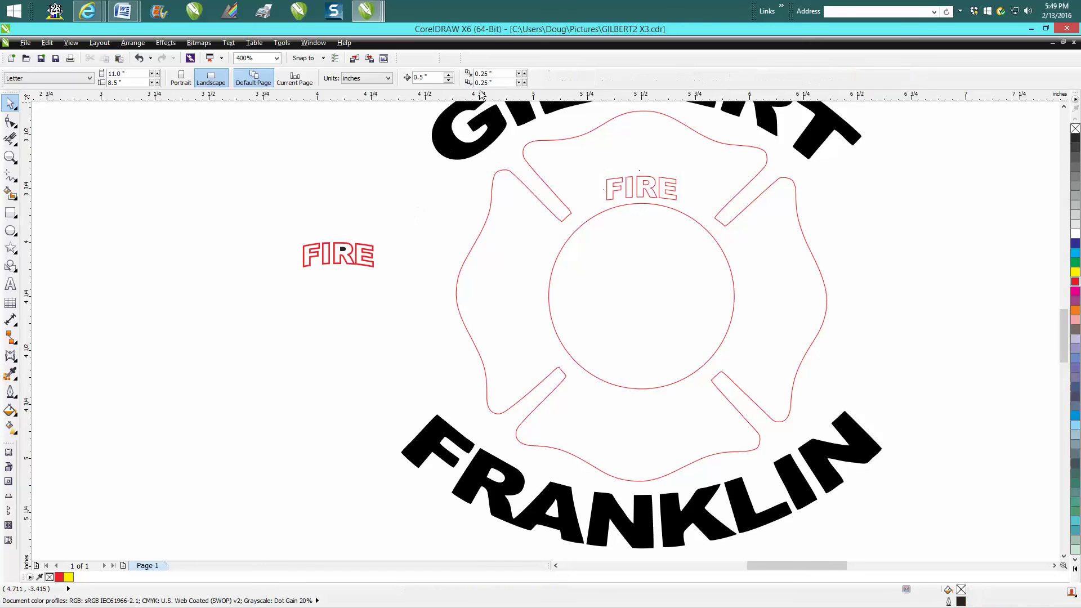
{"action": "left_click_drag", "start_coordinate": [431, 77], "coordinate": [403, 78]}
{"action": "type", "text": ".001"}
{"action": "left_click", "coordinate": [645, 180]}
{"action": "key", "text": "Up"}
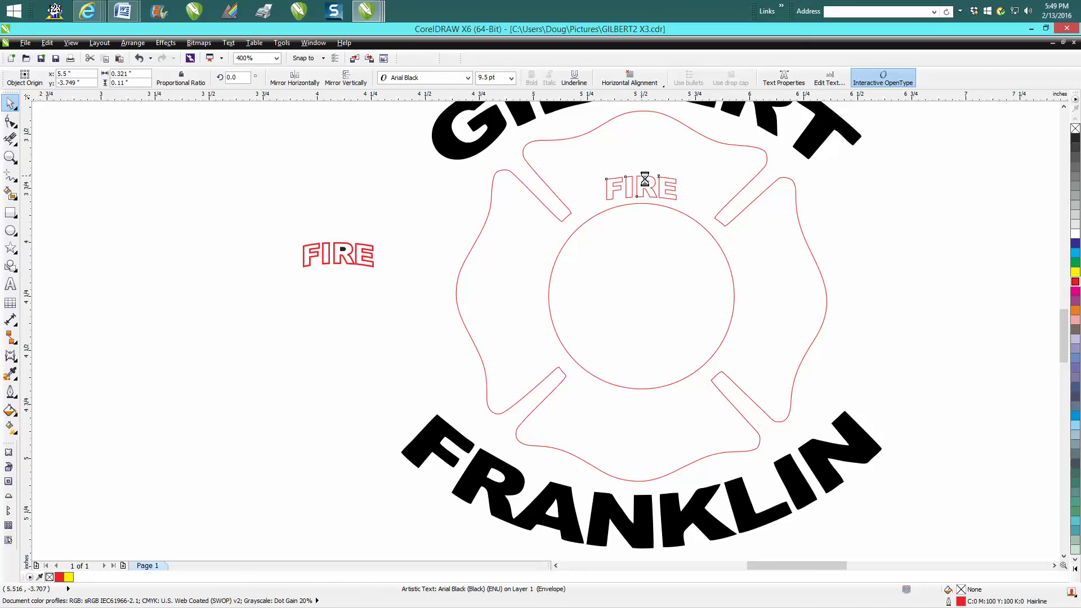
Step: Nudge FIRE three steps higher, then Smart Fill the Maltese cross dark
{"action": "left_click", "coordinate": [367, 145]}
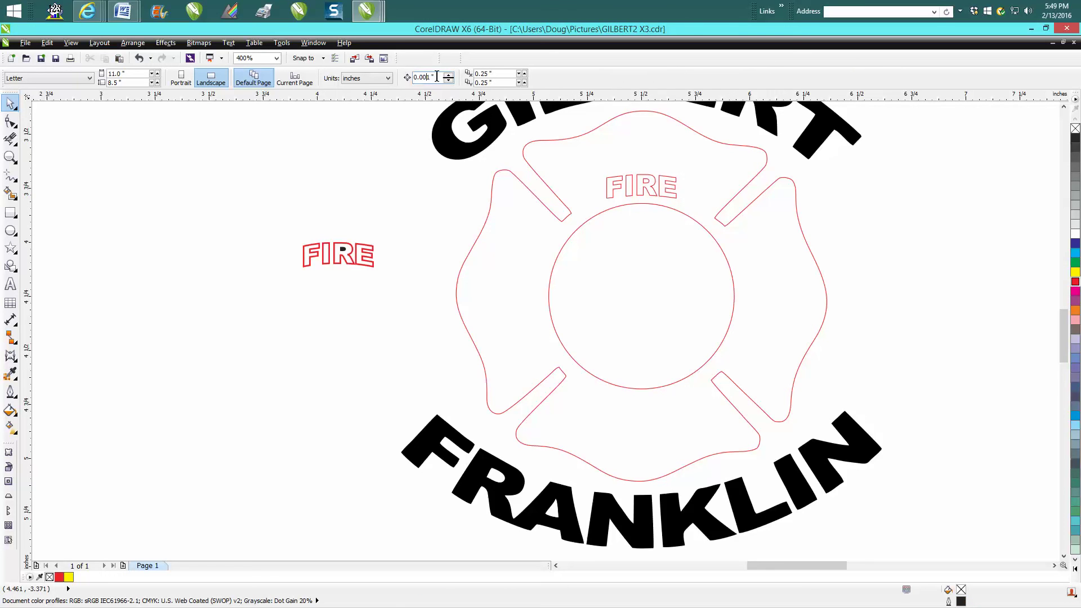
{"action": "key", "text": "Return"}
{"action": "type", "text": ".005"}
{"action": "left_click", "coordinate": [636, 176]}
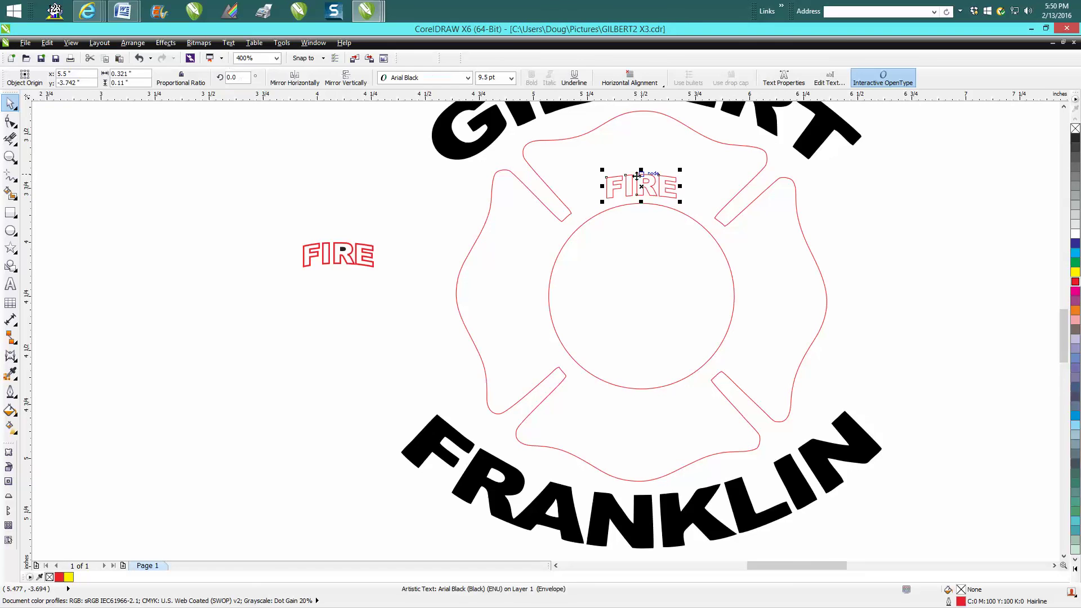
{"action": "key", "text": "Up"}
{"action": "key", "text": "Up"}
{"action": "key", "text": "Up"}
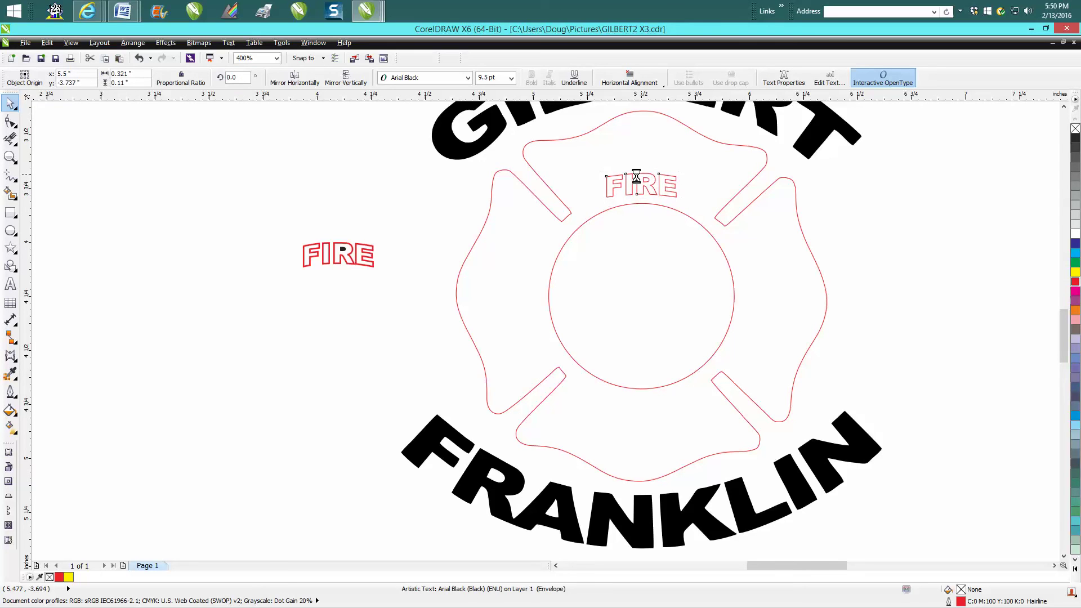
{"action": "key", "text": "Up"}
{"action": "key", "text": "Up"}
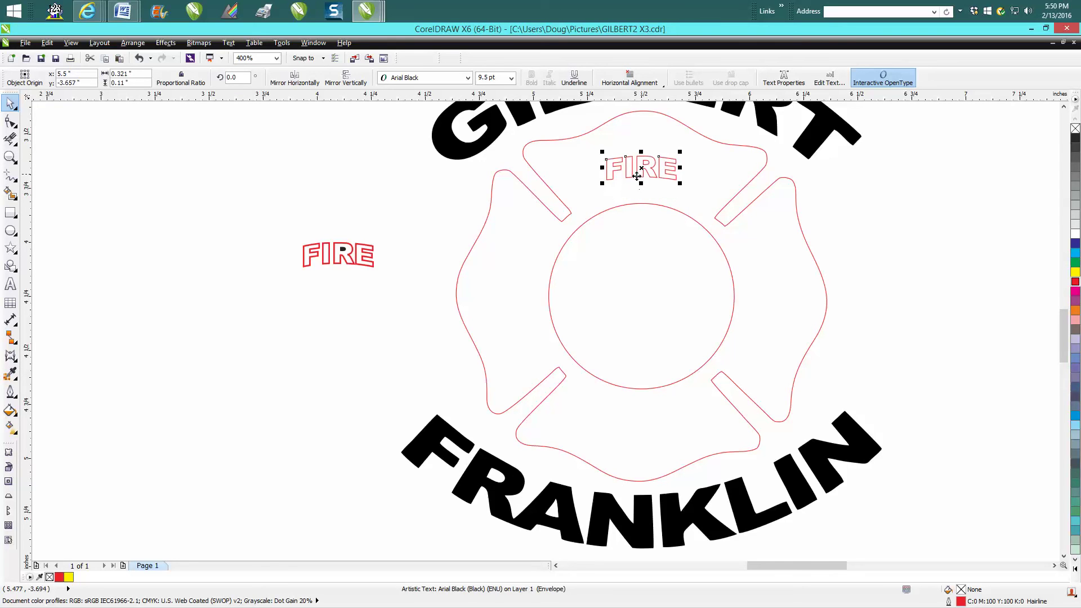
{"action": "key", "text": "Up"}
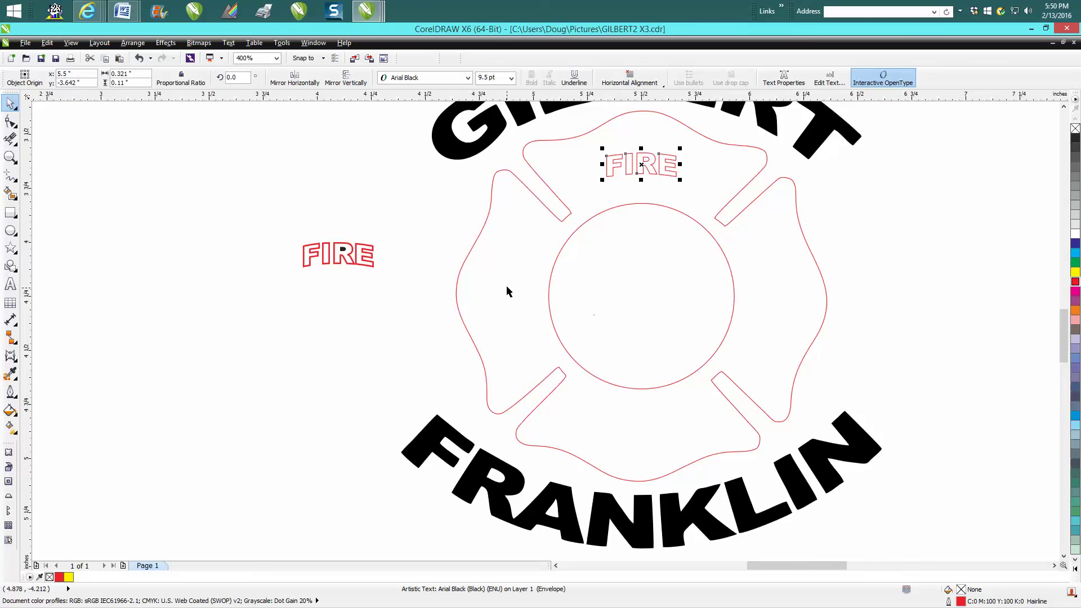
{"action": "left_click", "coordinate": [10, 193]}
{"action": "left_click", "coordinate": [522, 259]}
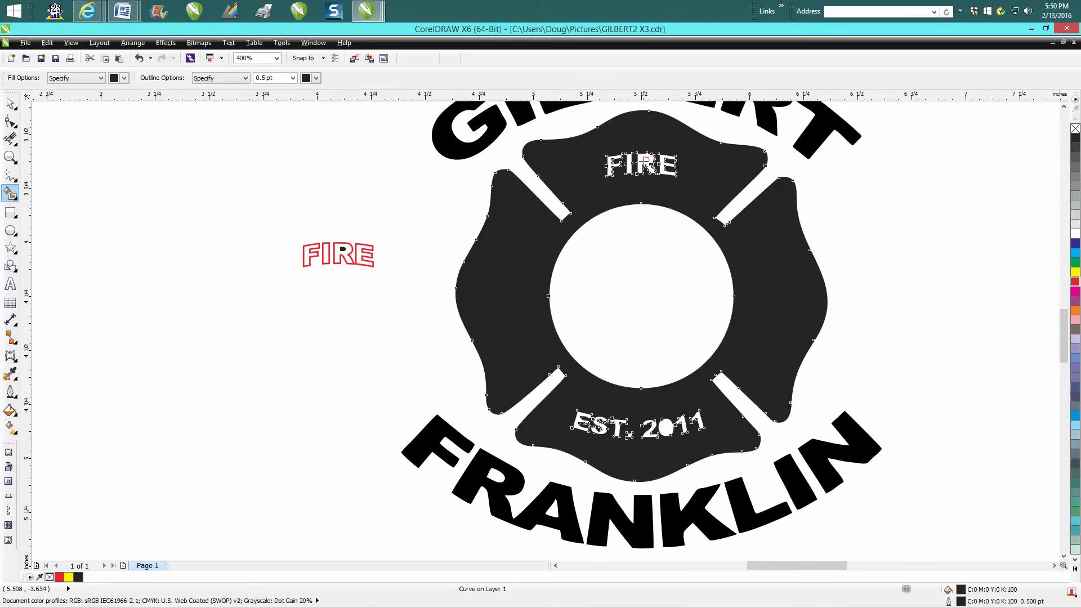
Step: Fill a small leftover region and select the large filled cross shape
{"action": "left_click", "coordinate": [645, 159]}
{"action": "left_click", "coordinate": [10, 103]}
{"action": "left_click", "coordinate": [362, 218]}
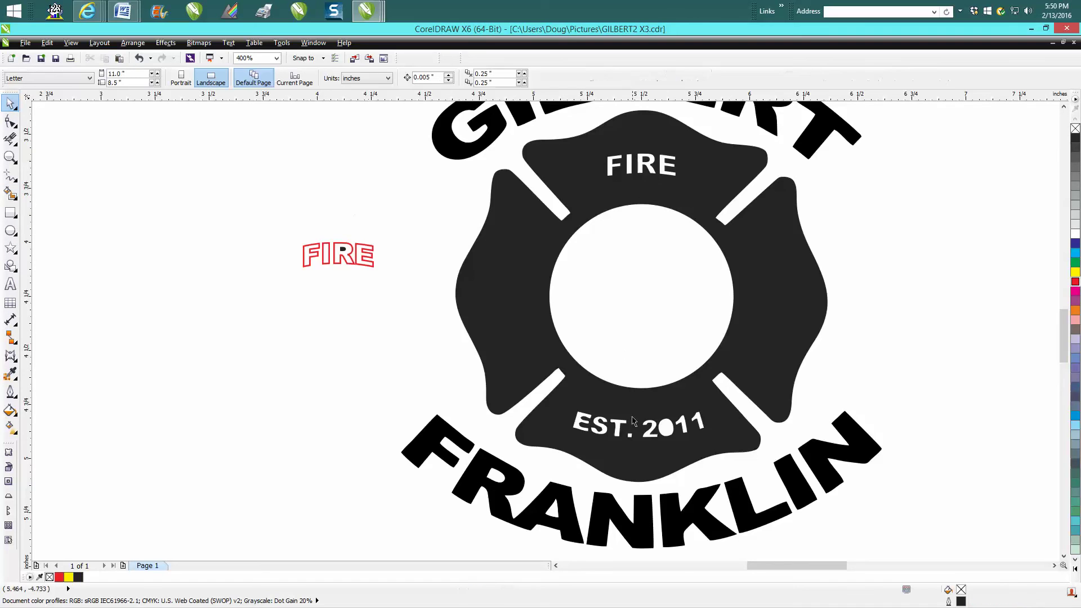
{"action": "left_click", "coordinate": [670, 434]}
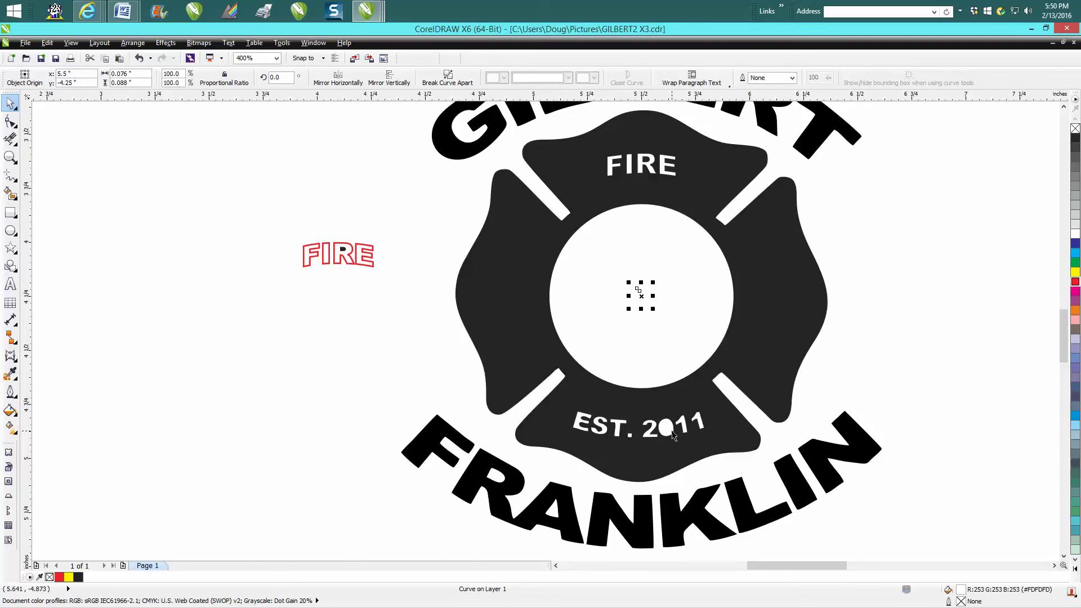
{"action": "left_click", "coordinate": [671, 426]}
{"action": "left_click", "coordinate": [665, 429]}
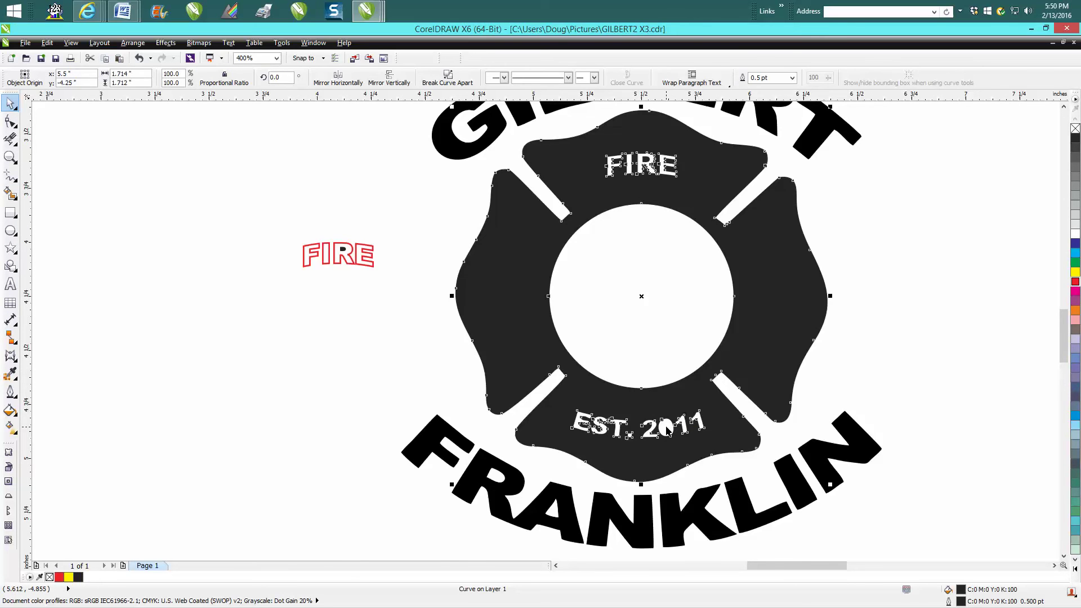
Step: Zoom in on the white FIRE lettering in the cross's top arm
{"action": "scroll", "coordinate": [611, 418], "scroll_direction": "down", "scroll_amount": 2}
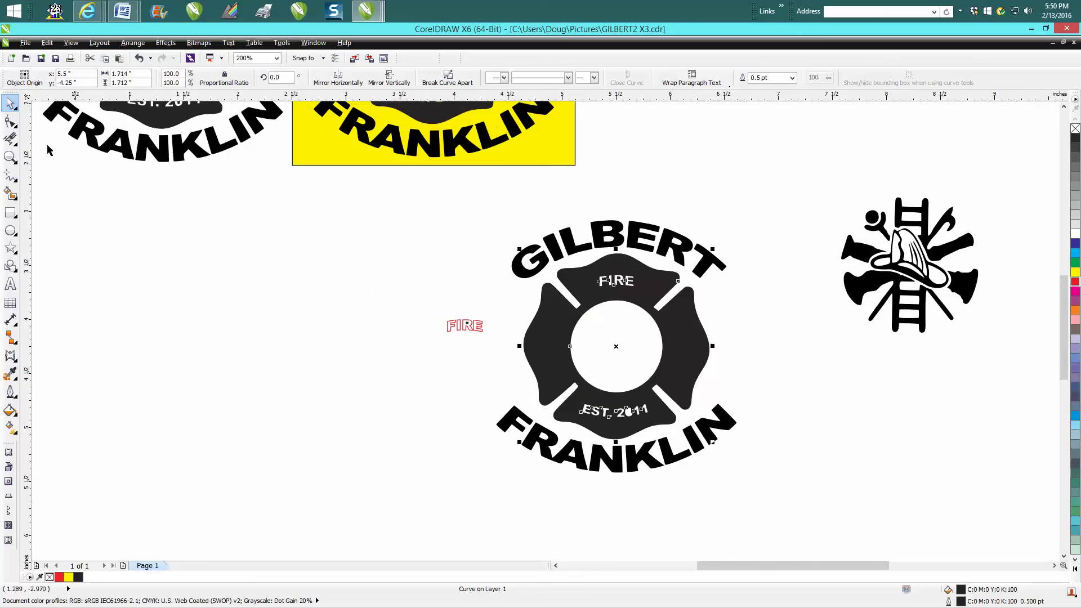
{"action": "left_click", "coordinate": [10, 158]}
{"action": "left_click_drag", "start_coordinate": [543, 224], "coordinate": [770, 342]}
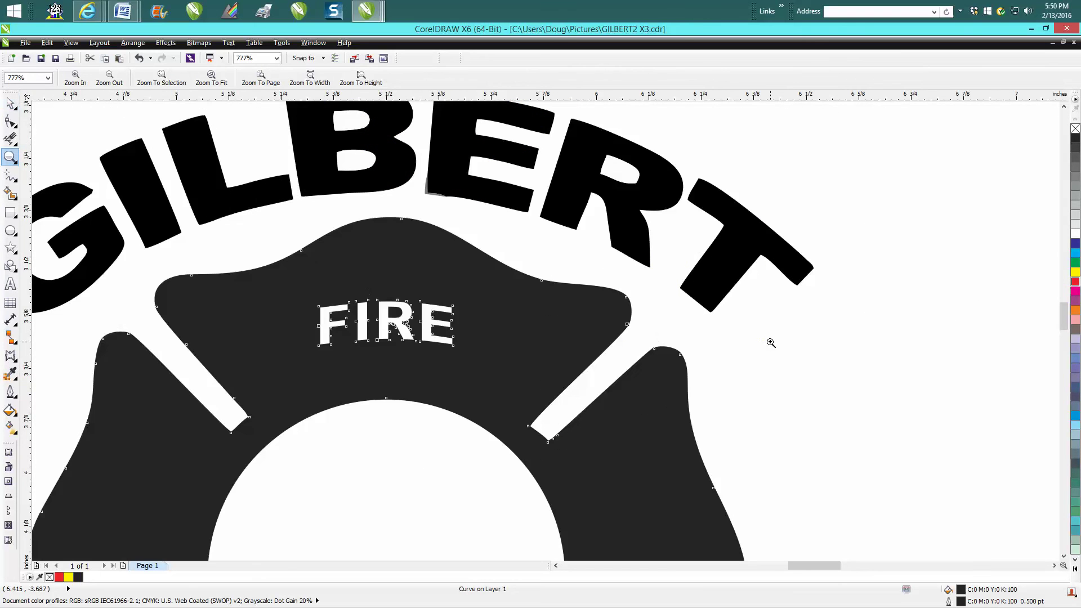
{"action": "left_click", "coordinate": [10, 103]}
{"action": "left_click", "coordinate": [258, 212]}
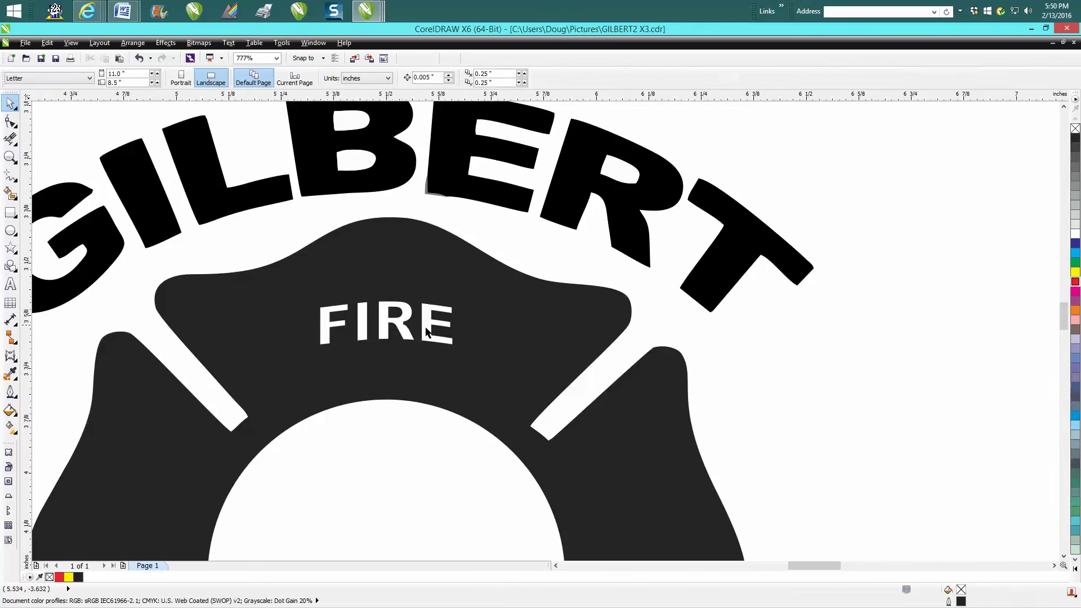
Step: Delete the leftover small red FIRE copy
{"action": "key", "text": "F3"}
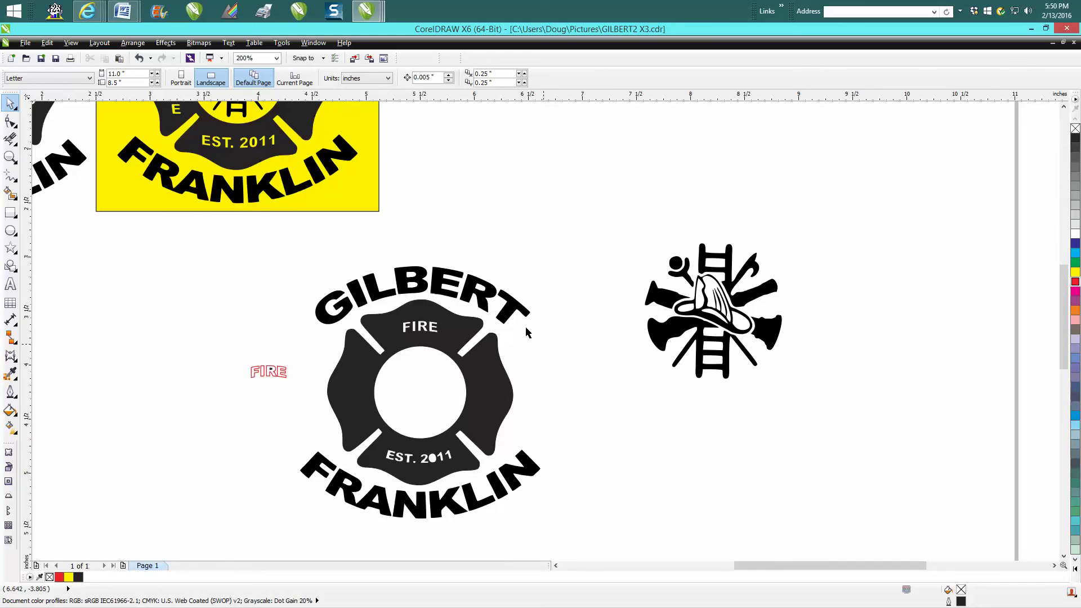
{"action": "scroll", "coordinate": [579, 332], "scroll_direction": "down", "scroll_amount": 1}
{"action": "left_click", "coordinate": [932, 369]}
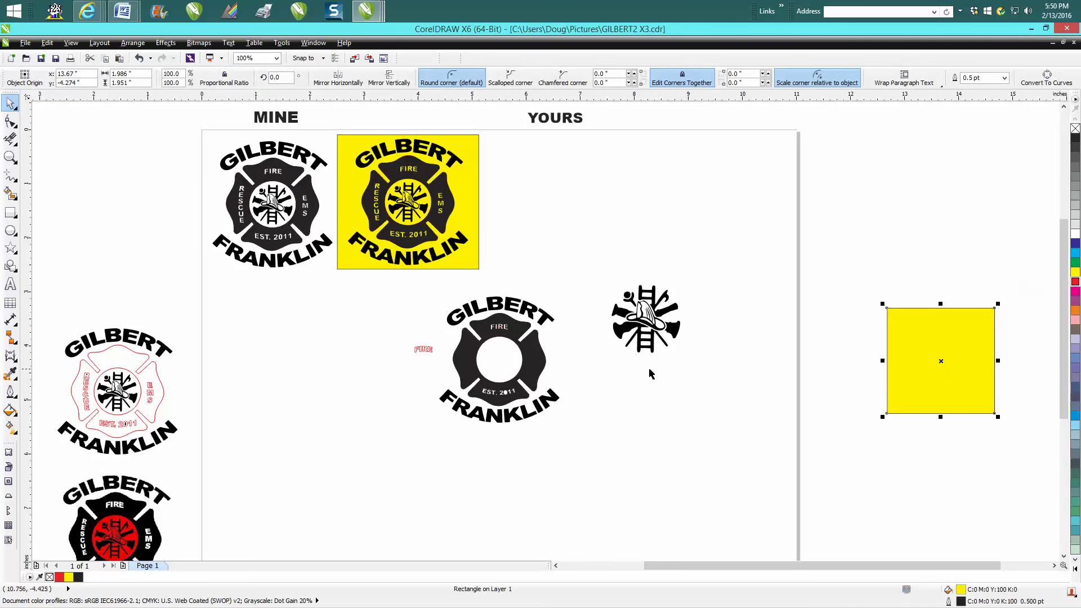
{"action": "left_click", "coordinate": [430, 353]}
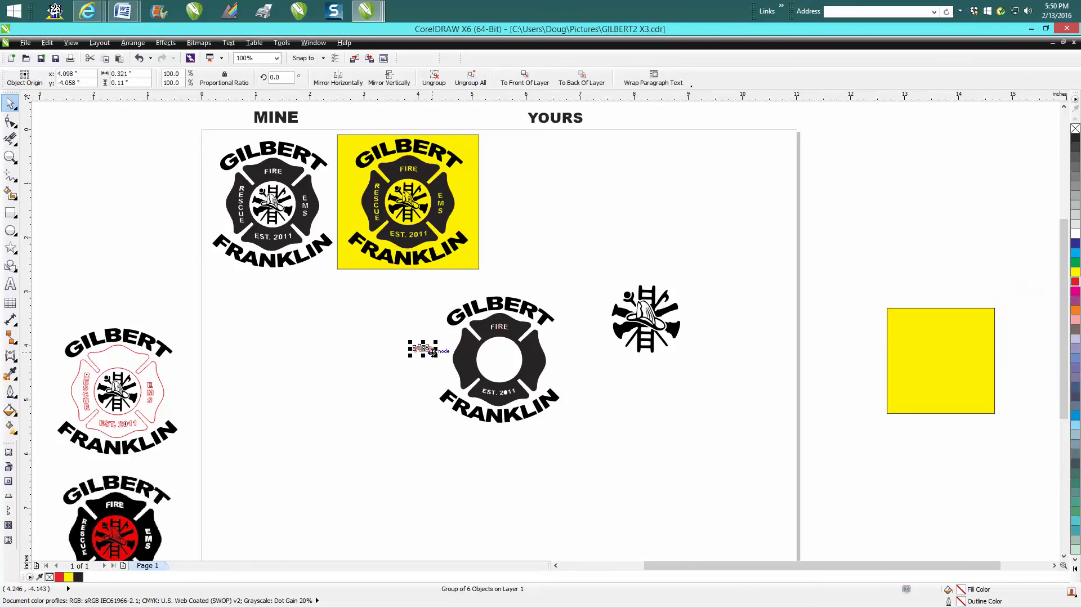
{"action": "key", "text": "Delete"}
Step: Shrink the helmet-and-ladder emblem to about 69% and centre it on the page
{"action": "left_click_drag", "start_coordinate": [422, 278], "coordinate": [622, 466]}
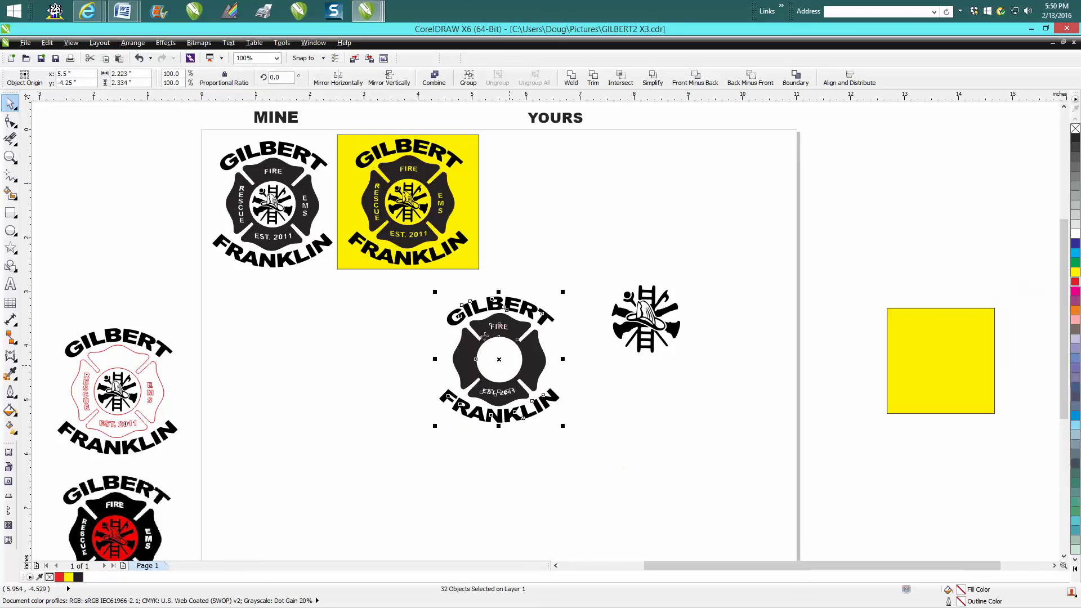
{"action": "left_click", "coordinate": [561, 249]}
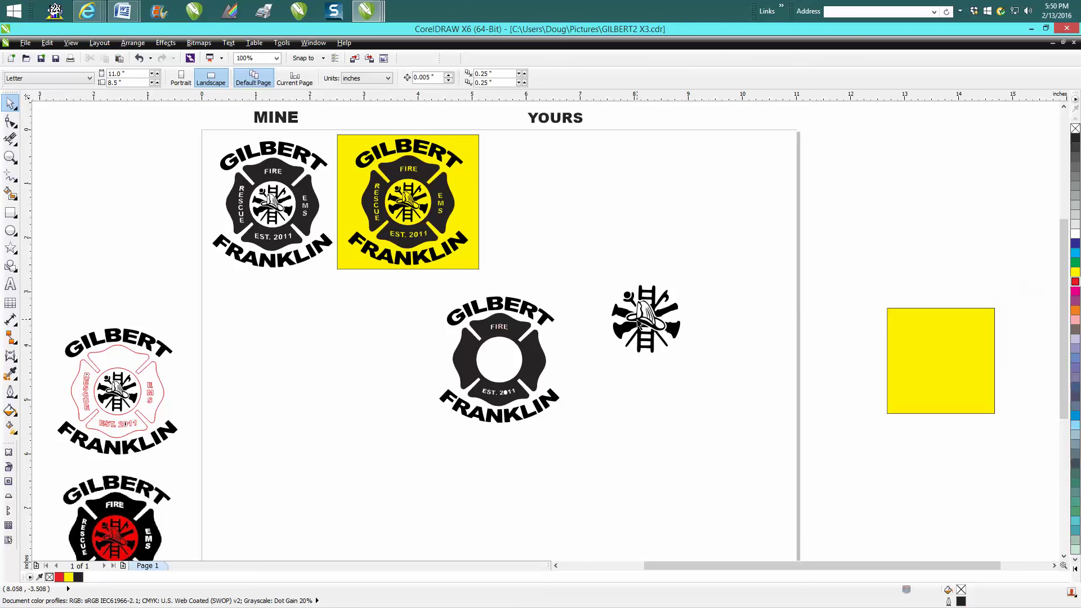
{"action": "left_click", "coordinate": [638, 323]}
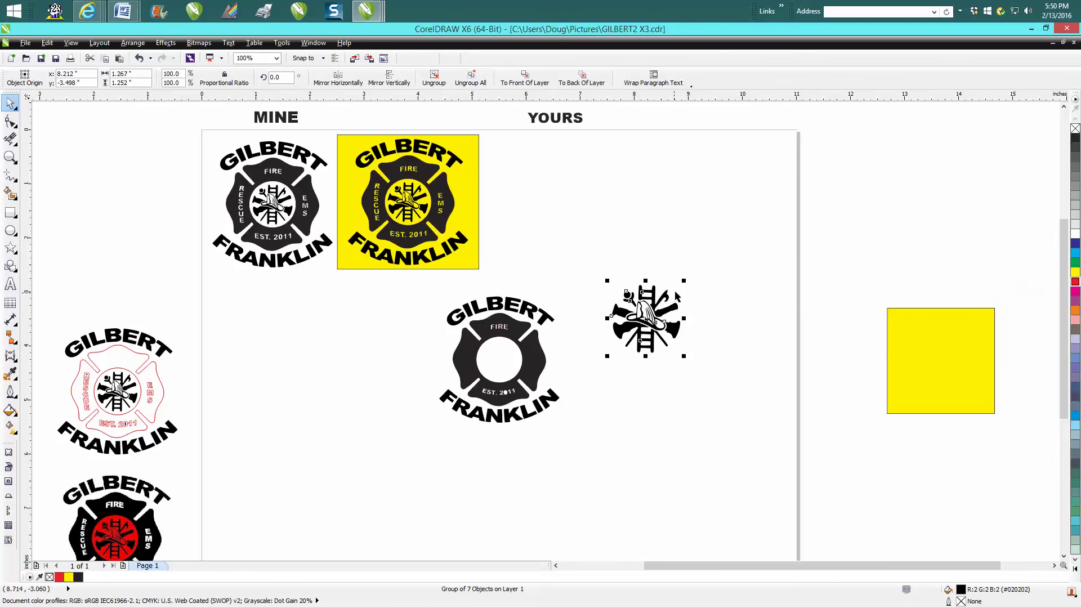
{"action": "left_click_drag", "start_coordinate": [684, 283], "coordinate": [662, 301]}
{"action": "key", "text": "p"}
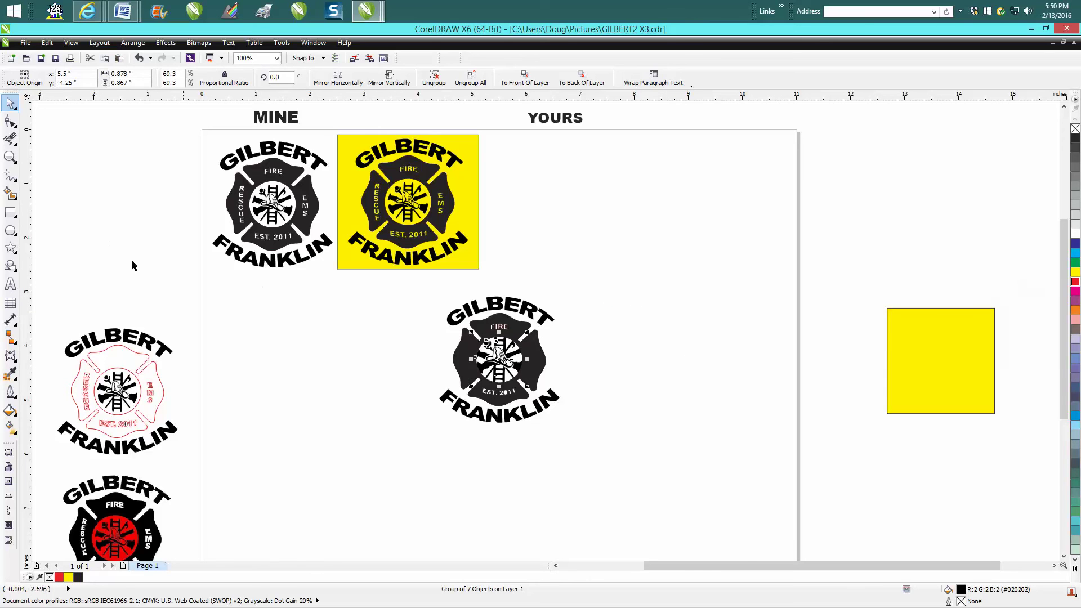
Step: Scale the firefighter symbol down to about 0.74" to fit inside the white circle
{"action": "left_click", "coordinate": [12, 158]}
{"action": "left_click_drag", "start_coordinate": [386, 294], "coordinate": [703, 475]}
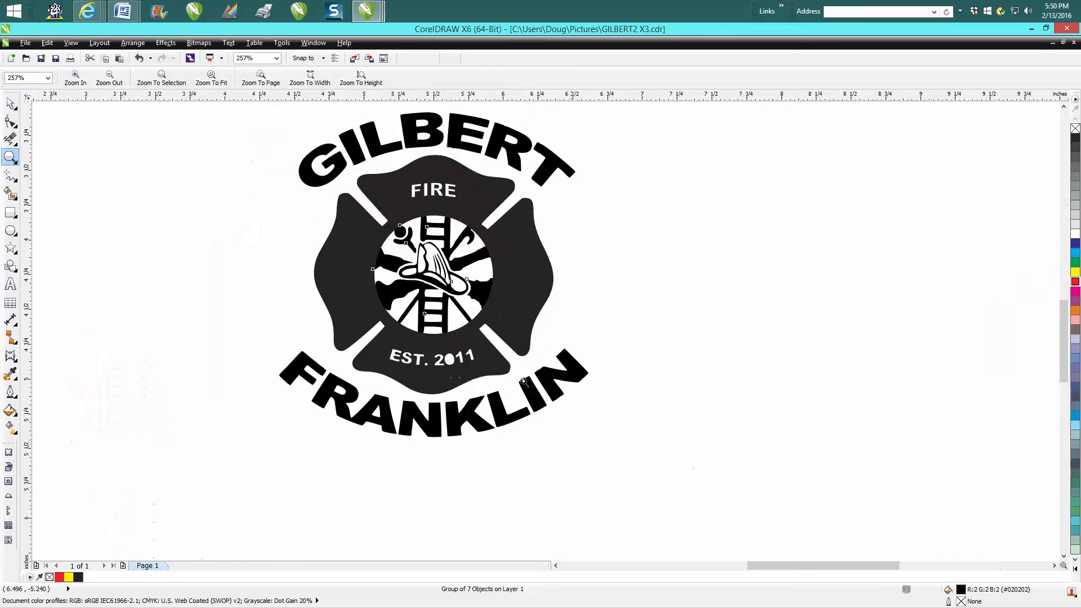
{"action": "left_click", "coordinate": [10, 103]}
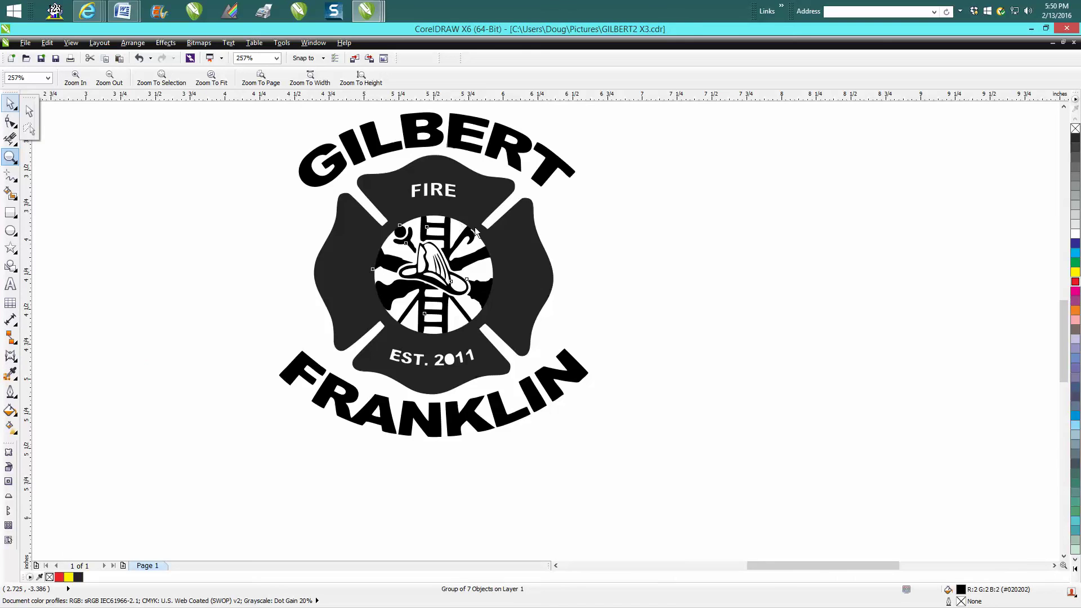
{"action": "left_click", "coordinate": [10, 104]}
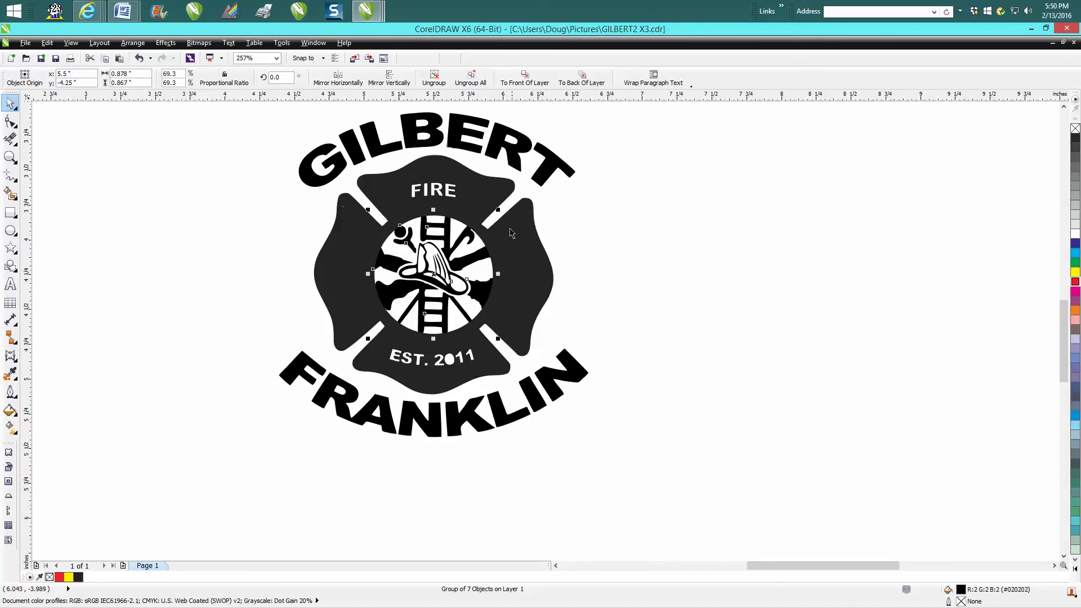
{"action": "left_click_drag", "start_coordinate": [498, 210], "coordinate": [488, 219]}
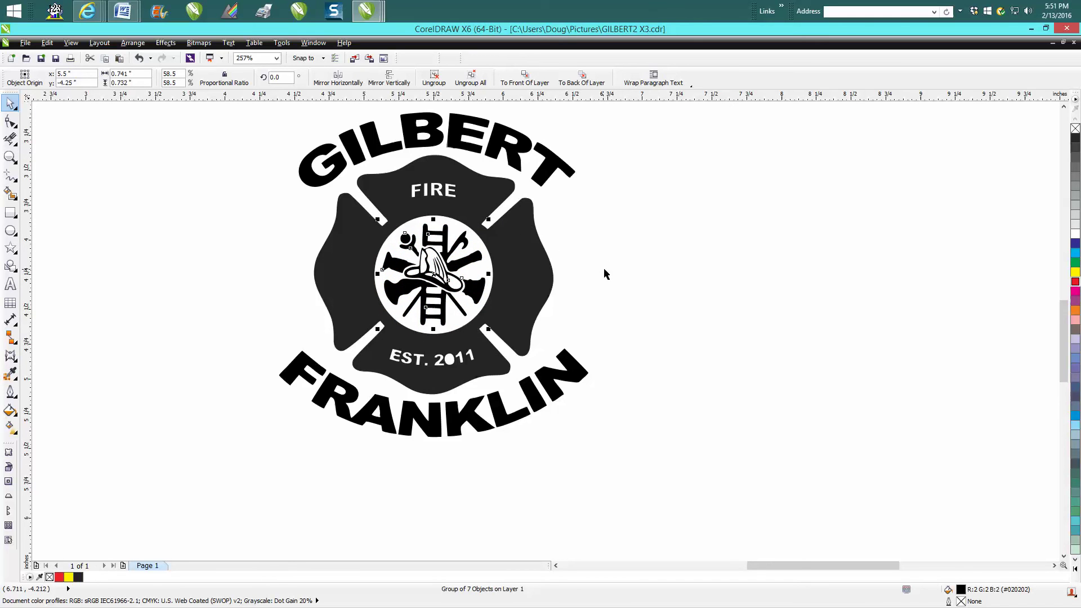
{"action": "scroll", "coordinate": [604, 268], "scroll_direction": "down", "scroll_amount": 3}
{"action": "left_click_drag", "start_coordinate": [441, 182], "coordinate": [653, 393]}
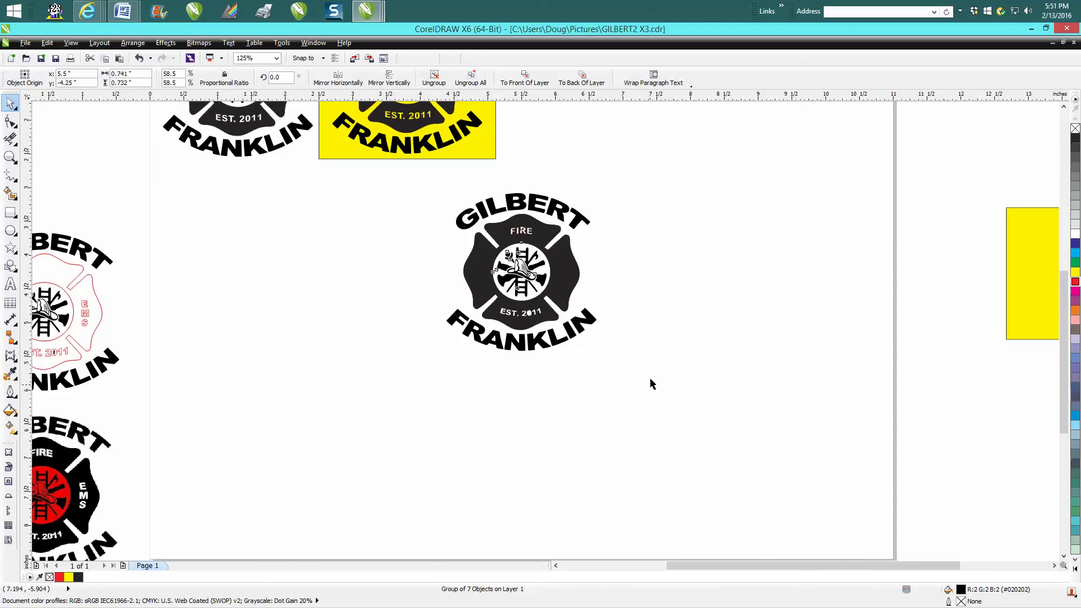
Step: Group the 33 emblem parts and centre the group on the yellow square
{"action": "left_click", "coordinate": [133, 43]}
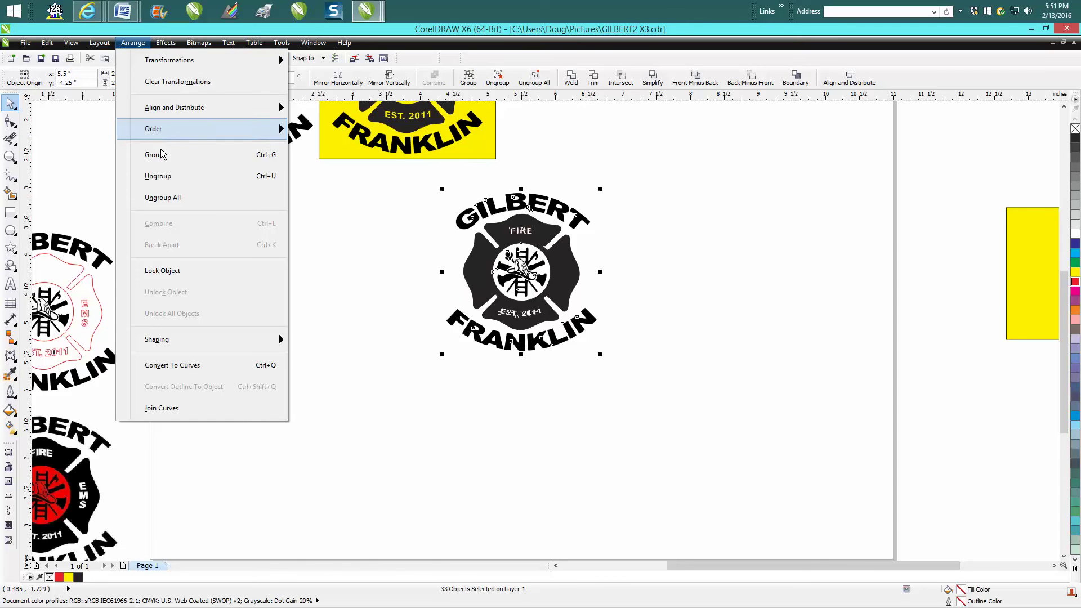
{"action": "left_click", "coordinate": [144, 130]}
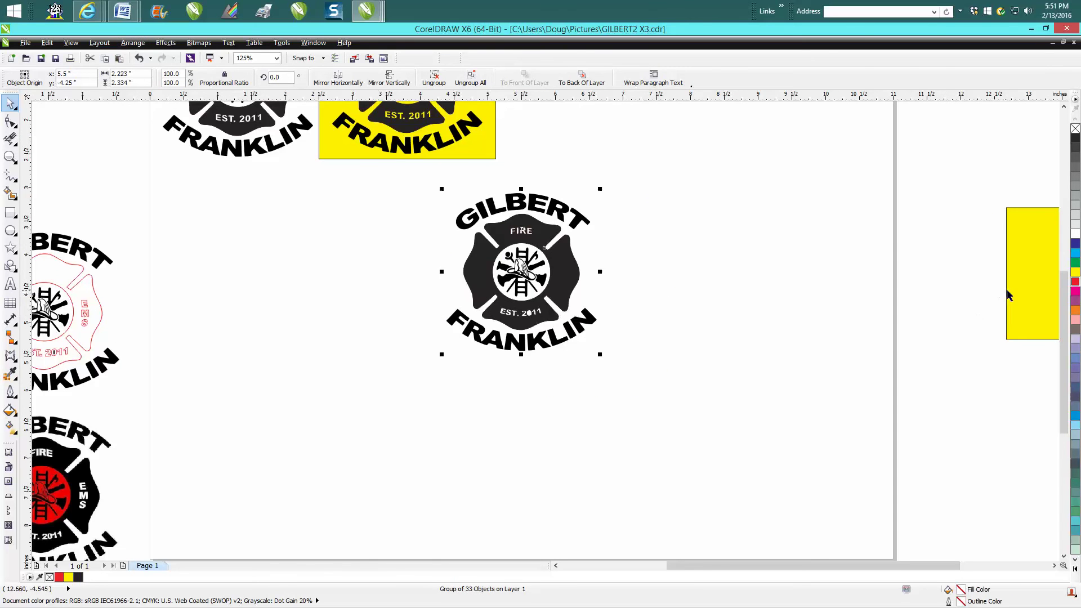
{"action": "left_click_drag", "start_coordinate": [1009, 295], "coordinate": [591, 410]}
{"action": "left_click", "coordinate": [524, 275]}
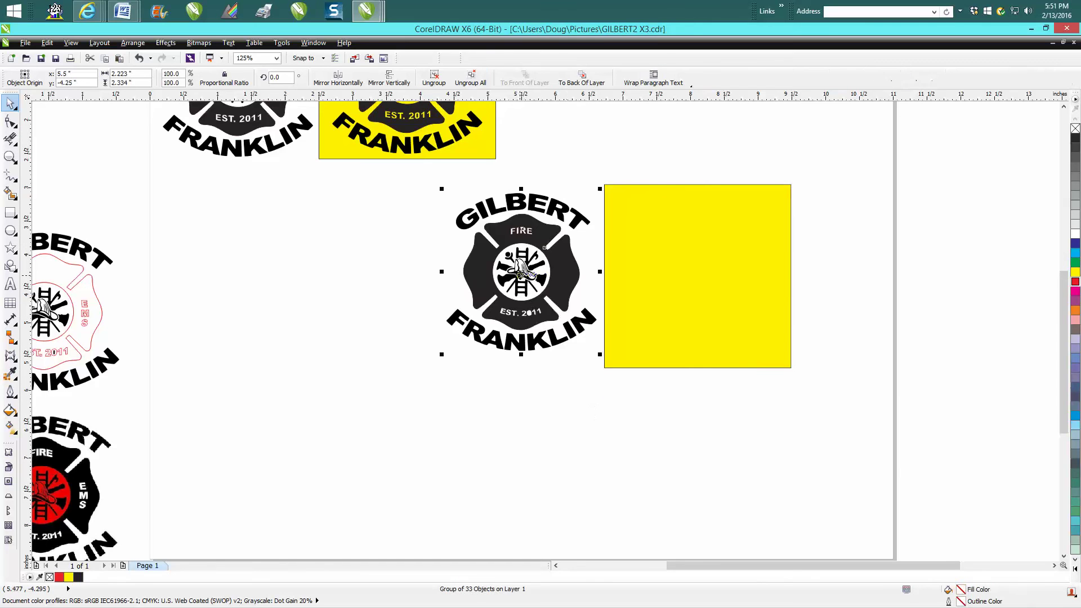
{"action": "left_click_drag", "start_coordinate": [530, 248], "coordinate": [711, 255]}
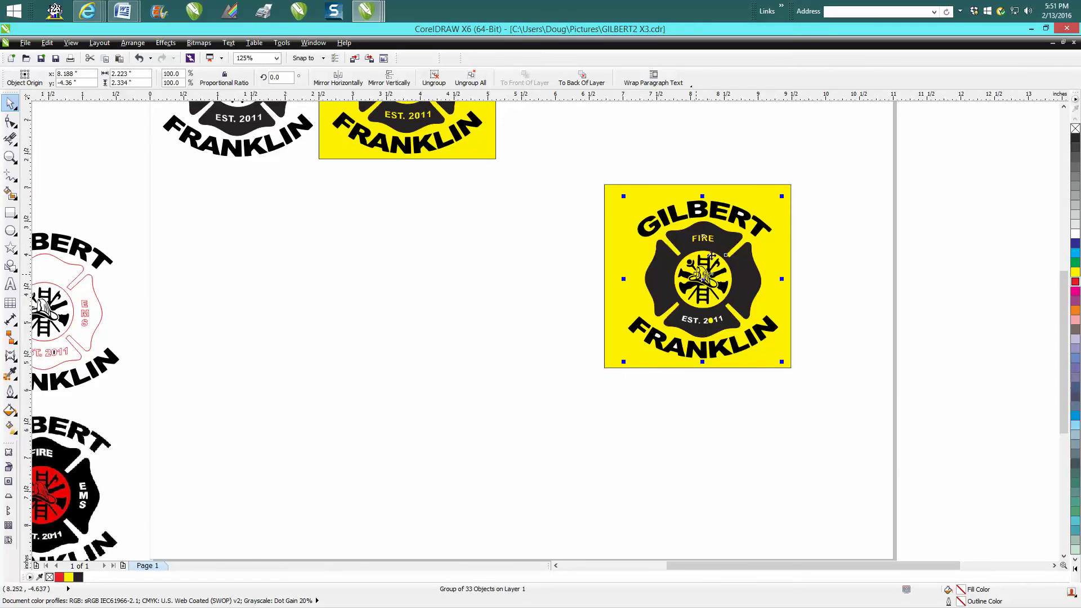
Step: Zoom in close on the emblem and ungroup it into separate parts
{"action": "left_click", "coordinate": [10, 157]}
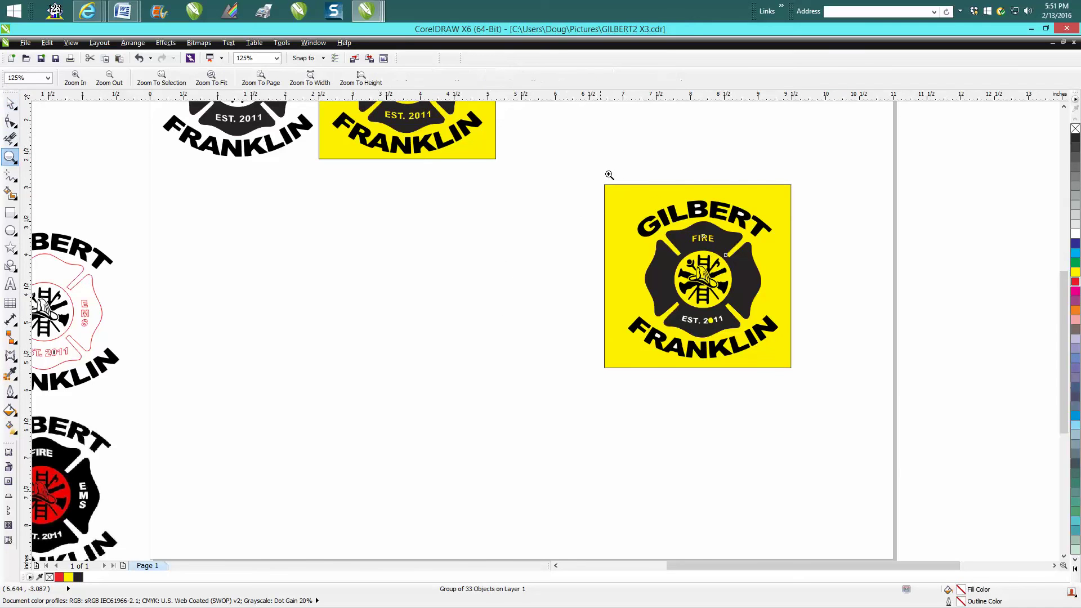
{"action": "left_click_drag", "start_coordinate": [610, 174], "coordinate": [922, 324]}
{"action": "left_click", "coordinate": [10, 103]}
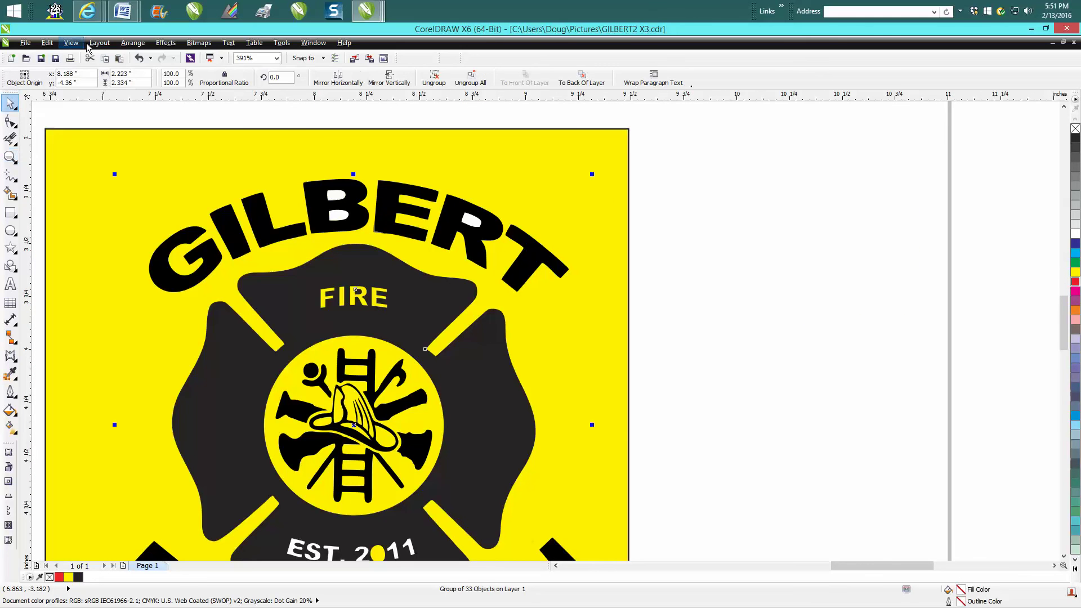
{"action": "left_click", "coordinate": [133, 43]}
{"action": "left_click", "coordinate": [158, 177]}
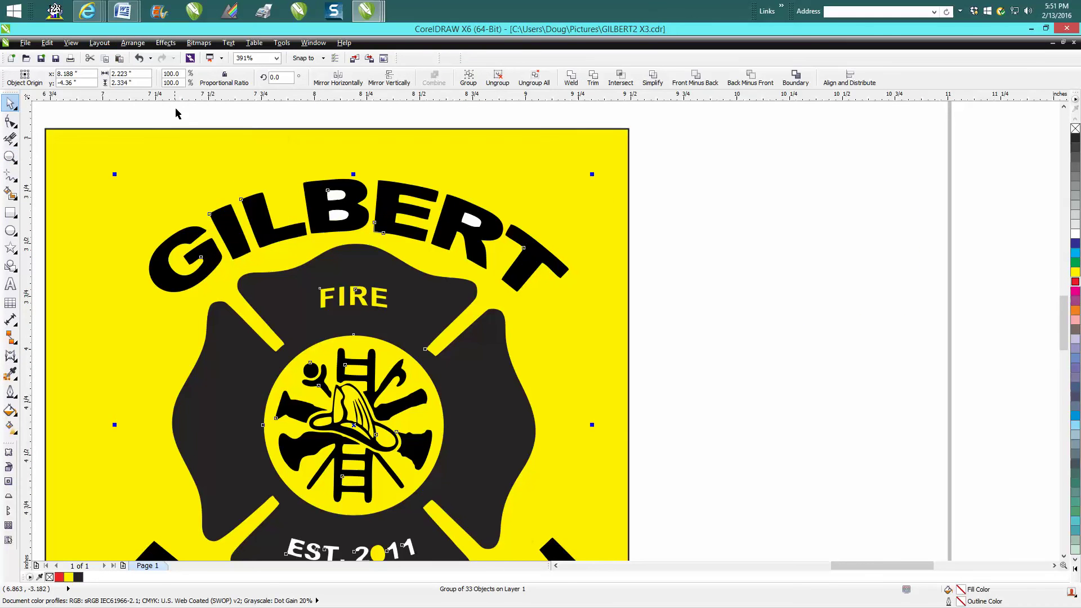
{"action": "left_click", "coordinate": [177, 108]}
Step: Delete the white counters inside GILBERT's B (top and lower bowl) and R
{"action": "left_click", "coordinate": [337, 197]}
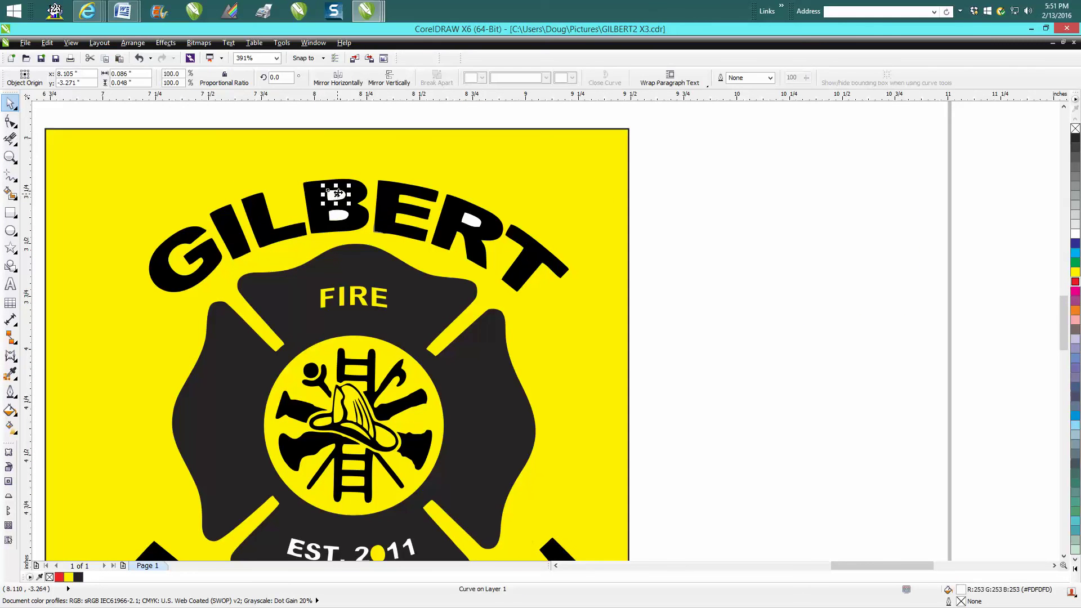
{"action": "key", "text": "Delete"}
{"action": "left_click", "coordinate": [343, 217]}
{"action": "key", "text": "Delete"}
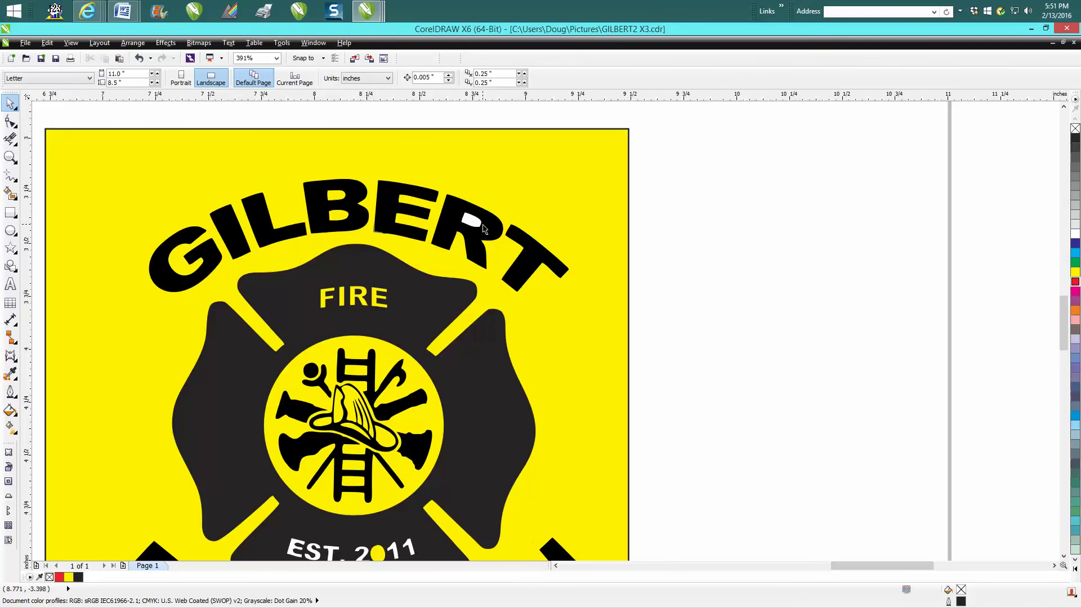
{"action": "left_click", "coordinate": [471, 221]}
{"action": "left_click", "coordinate": [678, 226]}
{"action": "left_click", "coordinate": [478, 225]}
{"action": "key", "text": "Delete"}
Step: Delete the white counter inside FRANKLIN's R and select the one in its A
{"action": "scroll", "coordinate": [669, 314], "scroll_direction": "down", "scroll_amount": 2}
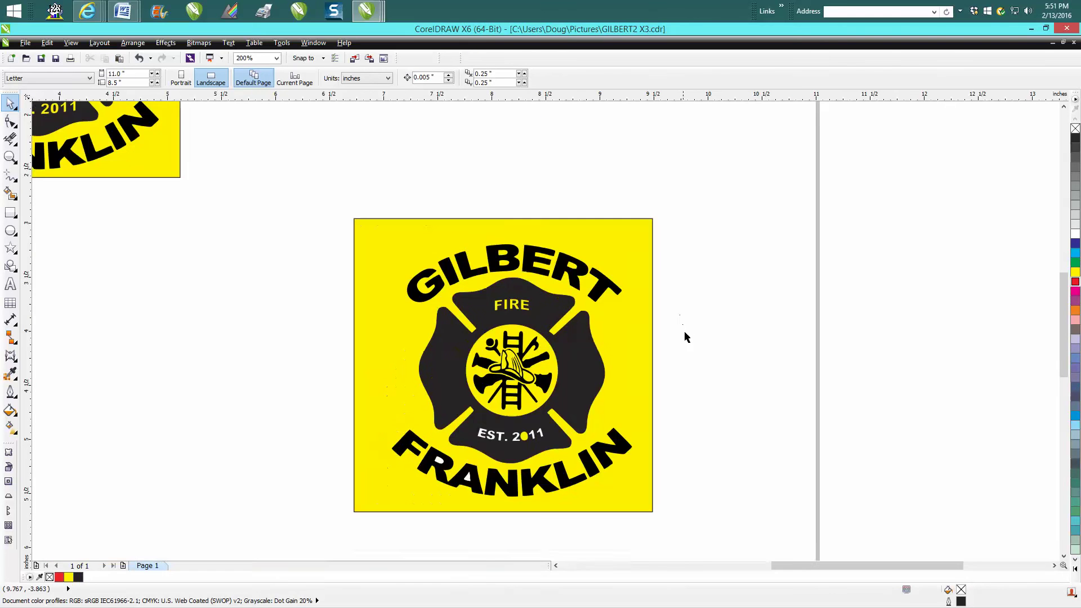
{"action": "left_click", "coordinate": [440, 464]}
{"action": "key", "text": "Delete"}
{"action": "left_click", "coordinate": [468, 477]}
Step: Delete the white counter in FRANKLIN's A and zoom back out to 100%
{"action": "key", "text": "Delete"}
{"action": "scroll", "coordinate": [483, 432], "scroll_direction": "down", "scroll_amount": 2}
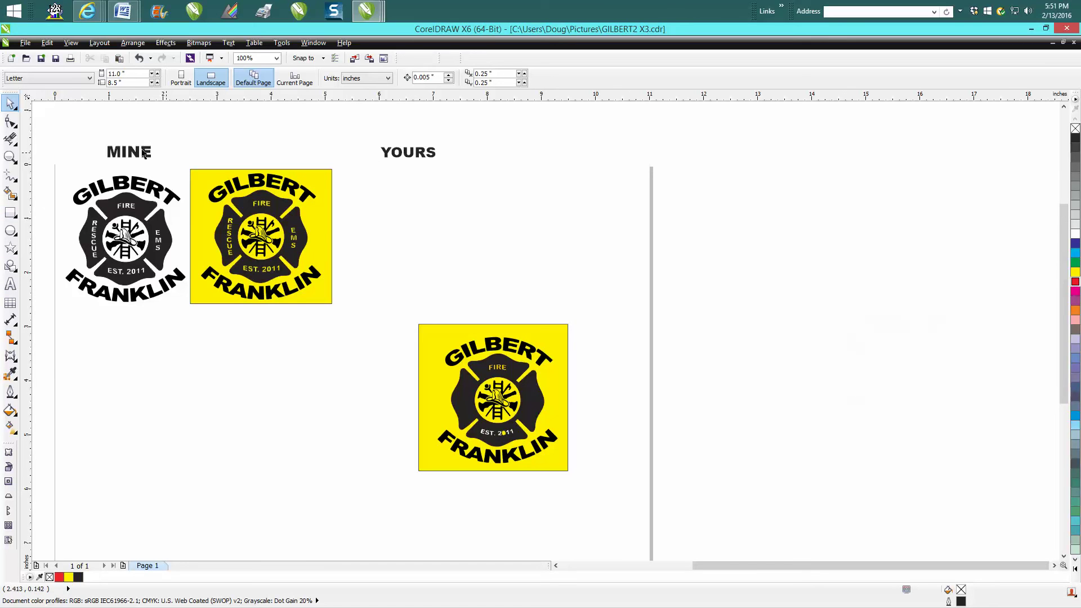
Step: Give the YOURS text no fill and a red outline
{"action": "left_click", "coordinate": [403, 156]}
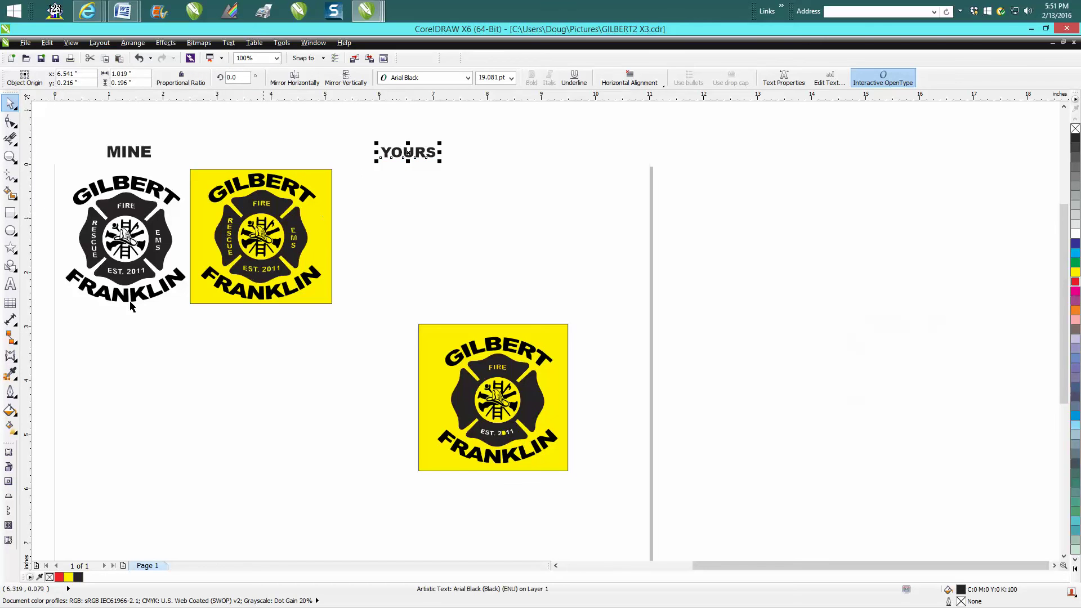
{"action": "left_click", "coordinate": [1075, 129]}
{"action": "right_click", "coordinate": [1075, 282]}
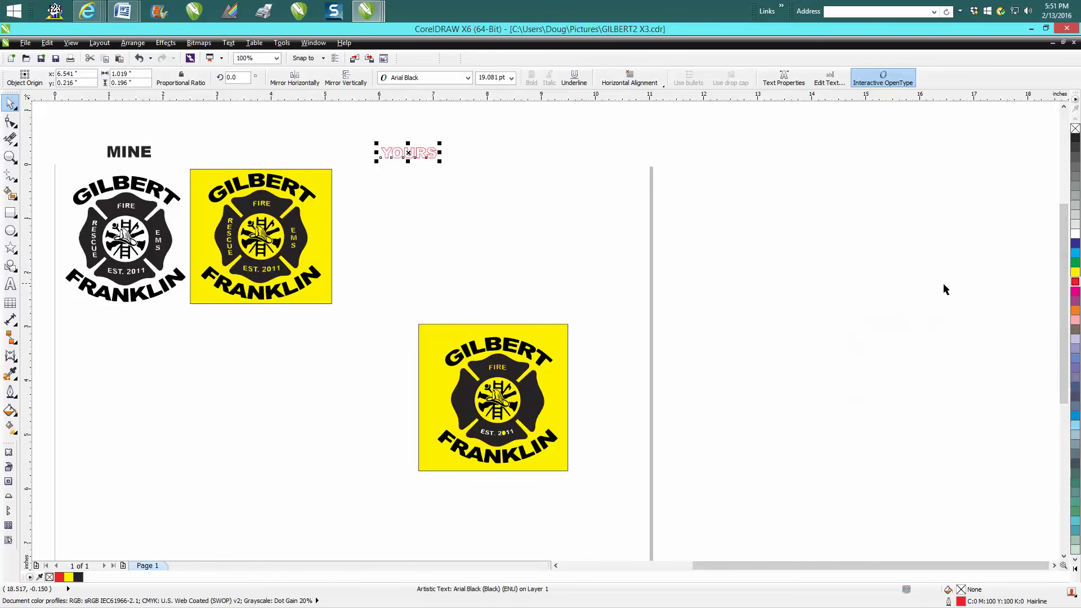
Step: Zoom in close on YOURS and place an envelope around it
{"action": "left_click", "coordinate": [11, 355]}
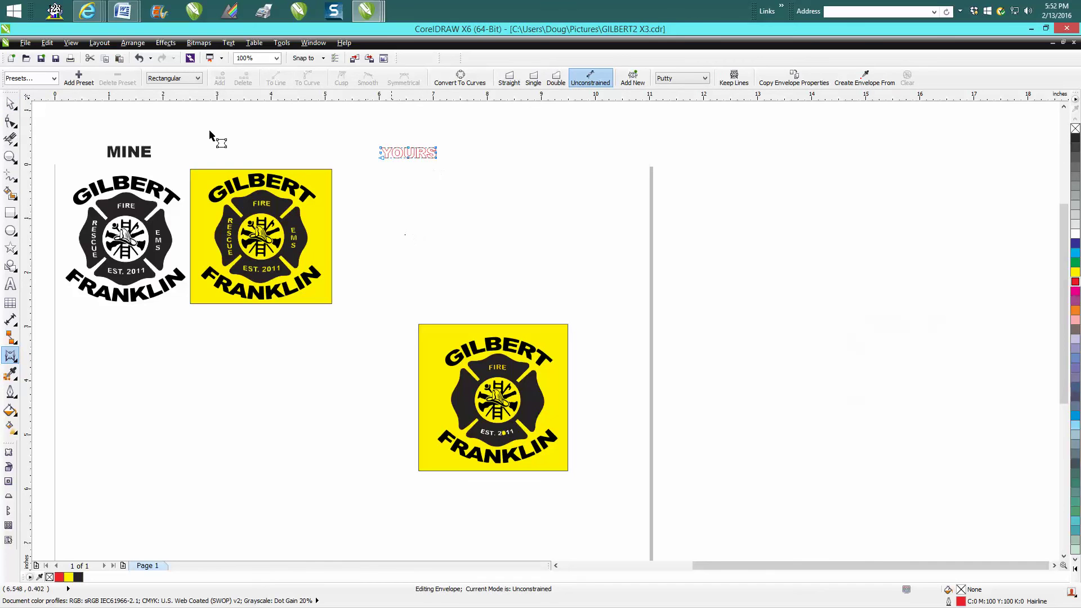
{"action": "left_click_drag", "start_coordinate": [379, 138], "coordinate": [518, 193]}
{"action": "left_click", "coordinate": [13, 102]}
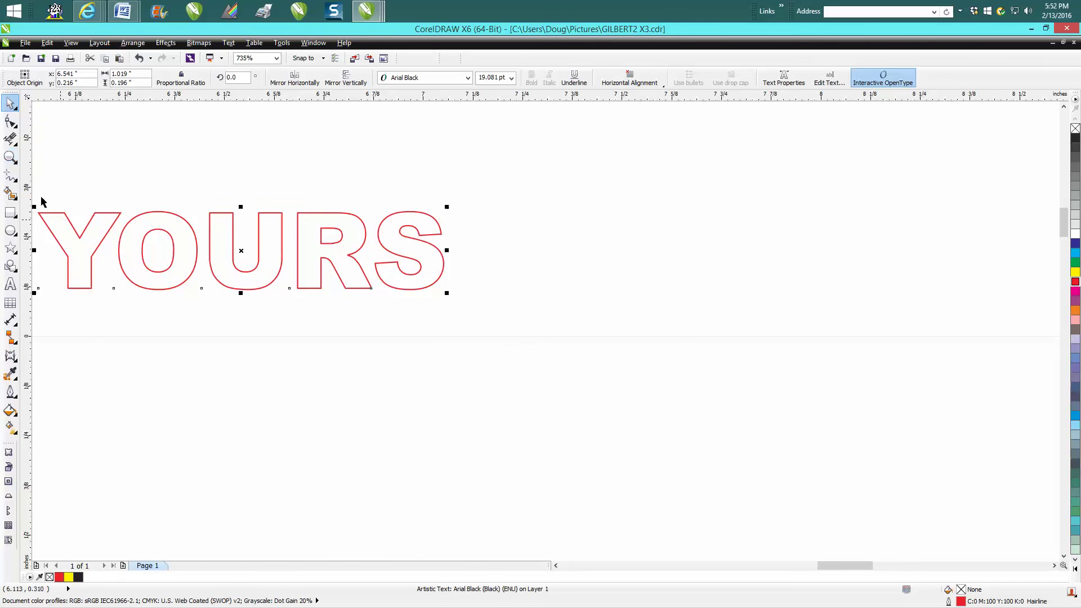
{"action": "left_click", "coordinate": [11, 355]}
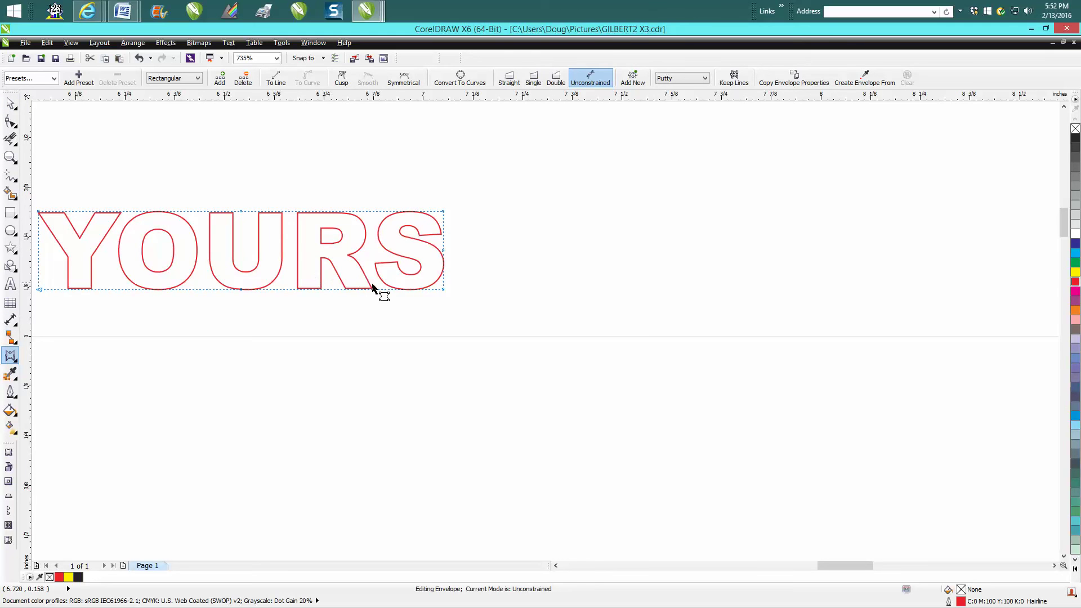
{"action": "left_click", "coordinate": [446, 279]}
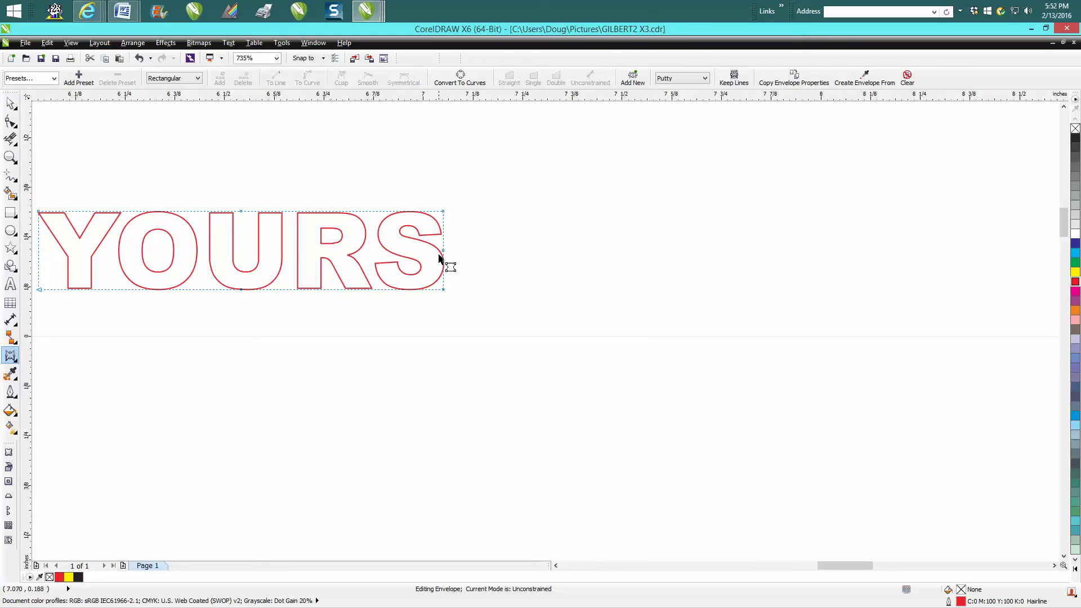
{"action": "left_click", "coordinate": [10, 103]}
{"action": "left_click", "coordinate": [302, 181]}
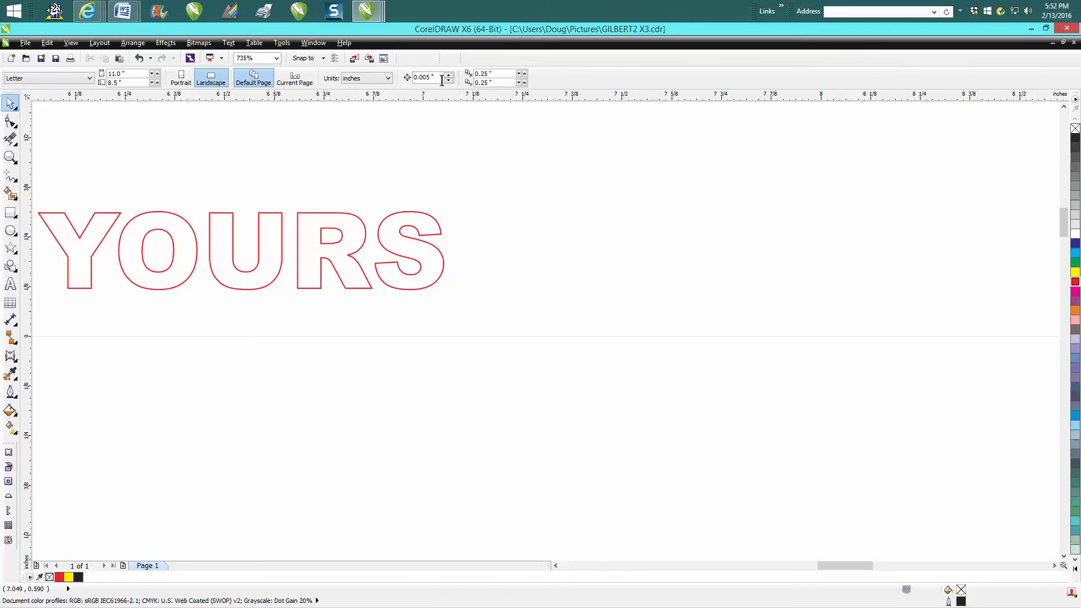
Step: Arch YOURS with an envelope by raising its top-middle and bottom-middle nodes, then refine the bottom curve
{"action": "left_click", "coordinate": [10, 355]}
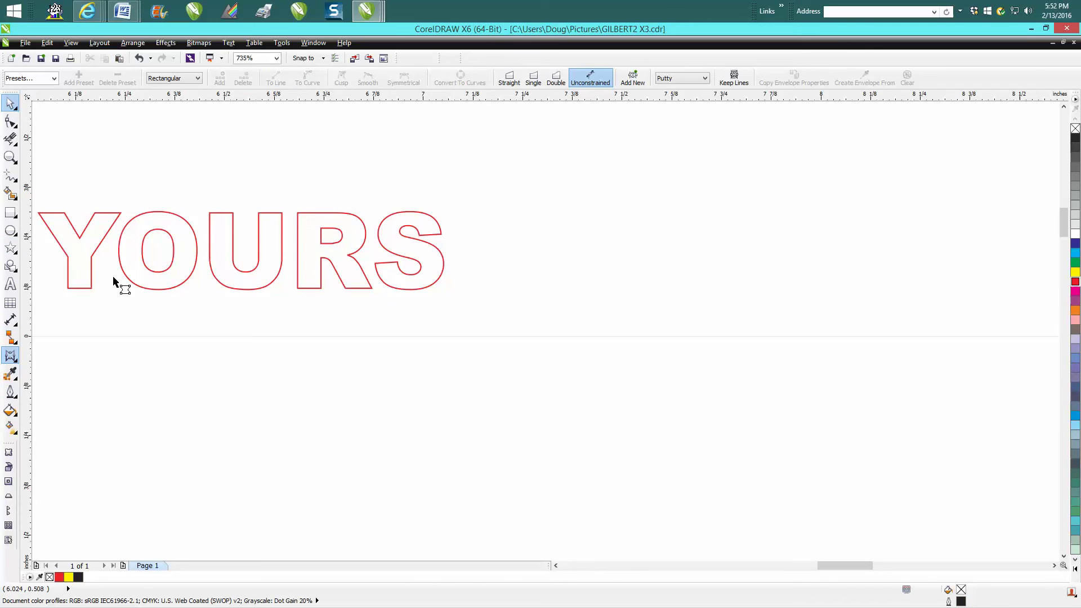
{"action": "left_click", "coordinate": [236, 212]}
{"action": "left_click", "coordinate": [240, 212]}
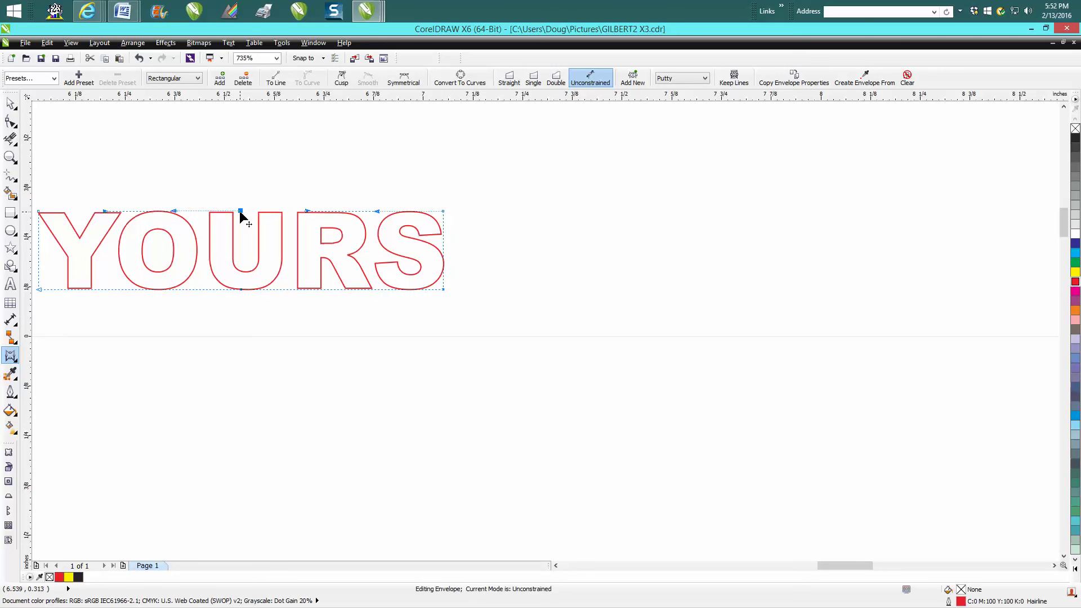
{"action": "key", "text": "Up"}
{"action": "key", "text": "Up"}
{"action": "key", "text": "Up"}
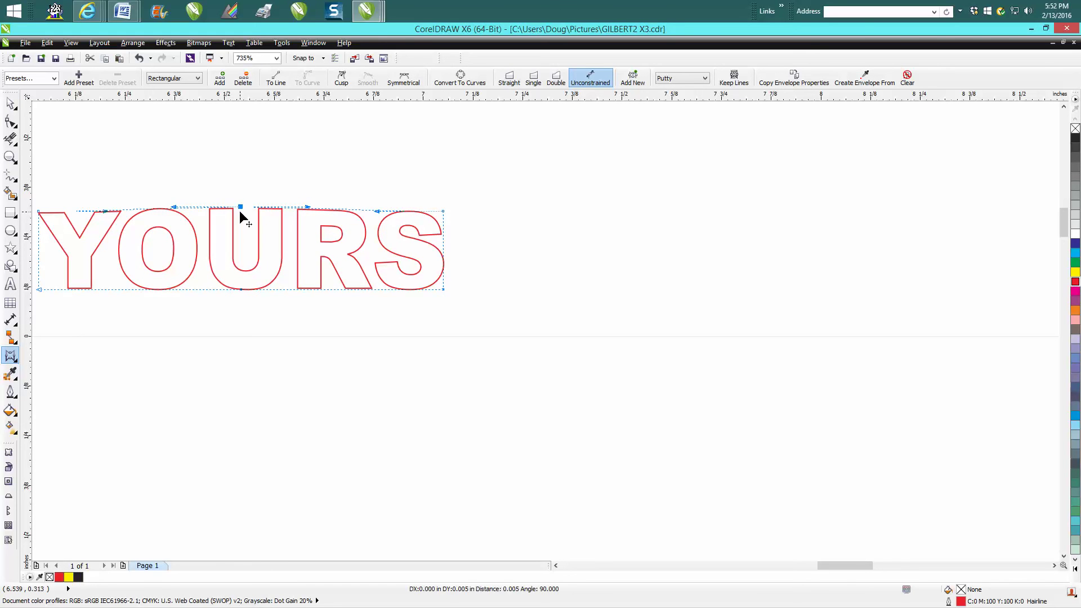
{"action": "key", "text": "Up"}
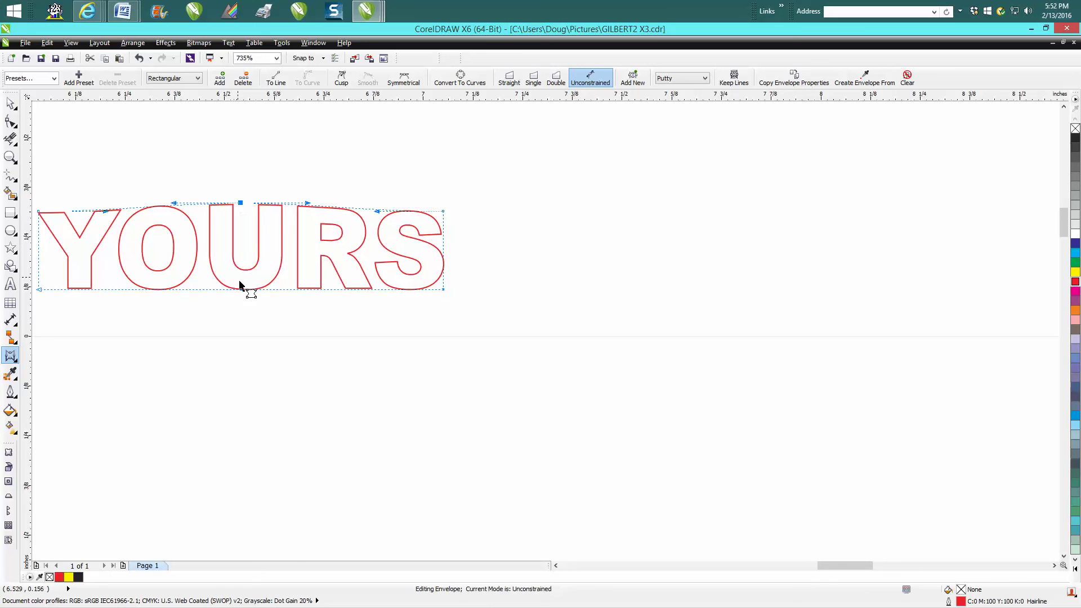
{"action": "left_click_drag", "start_coordinate": [241, 290], "coordinate": [241, 283]}
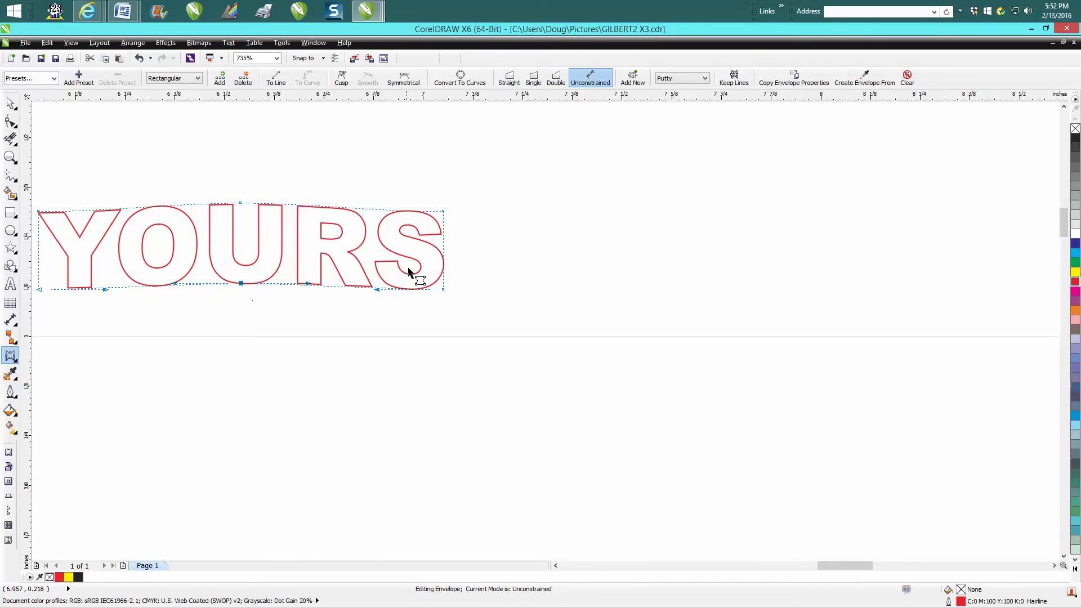
{"action": "left_click", "coordinate": [443, 289]}
{"action": "left_click_drag", "start_coordinate": [377, 290], "coordinate": [374, 289]}
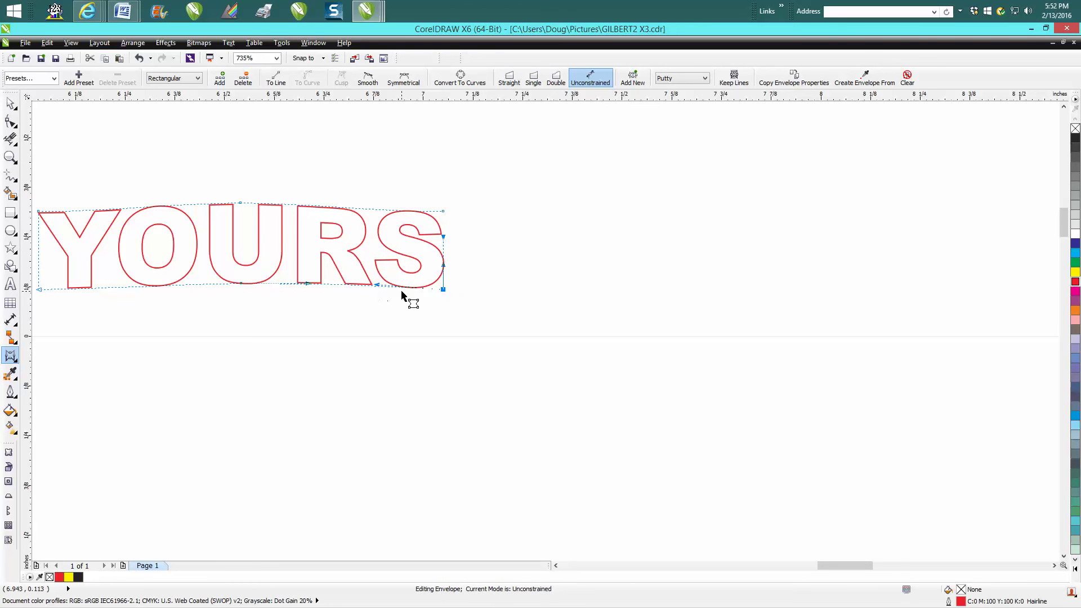
{"action": "scroll", "coordinate": [401, 289], "scroll_direction": "down", "scroll_amount": 2}
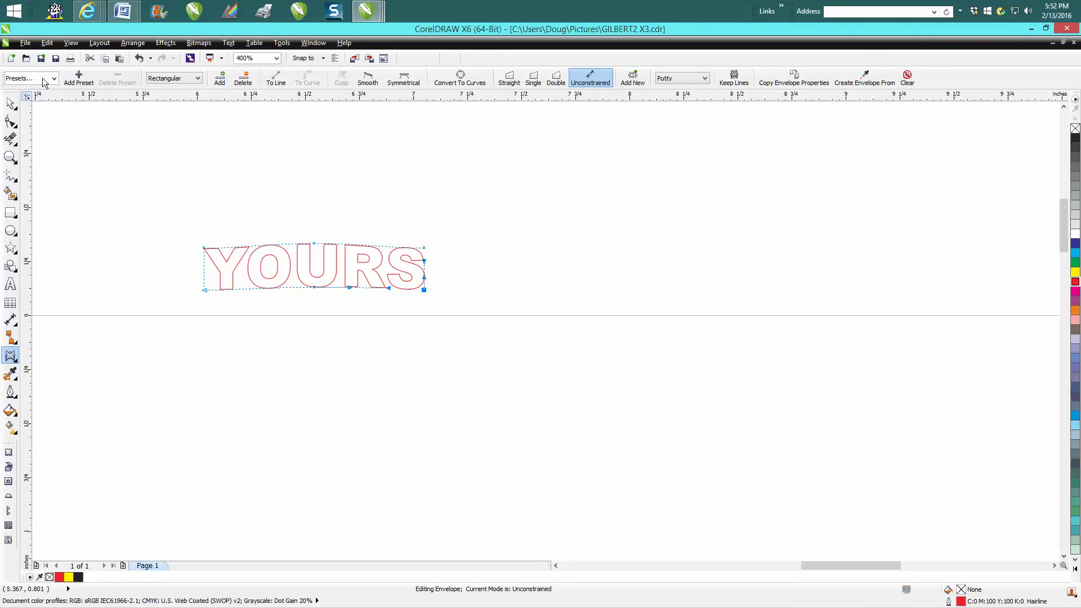